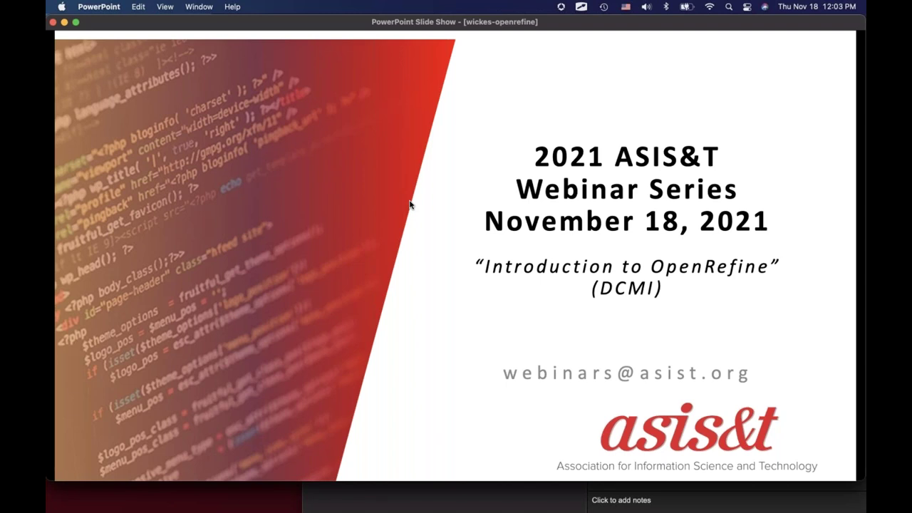
{"action": "left_click", "coordinate": [670, 230]}
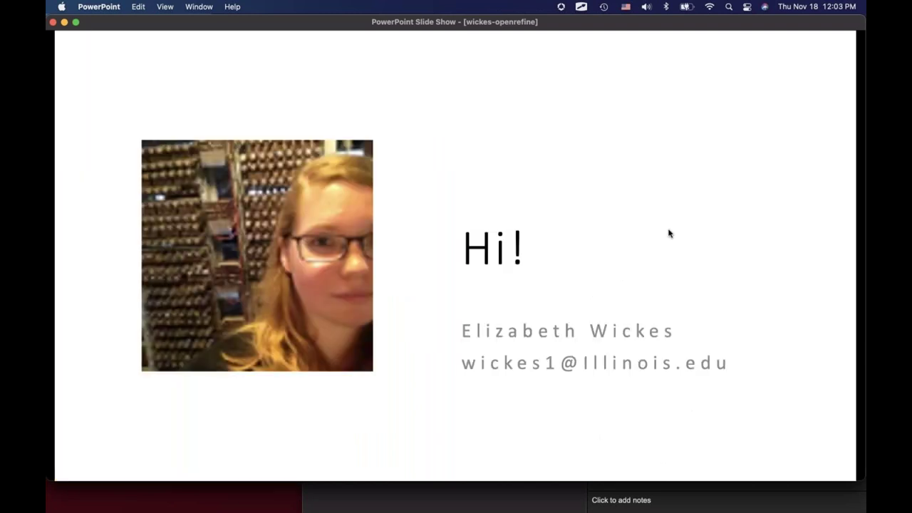
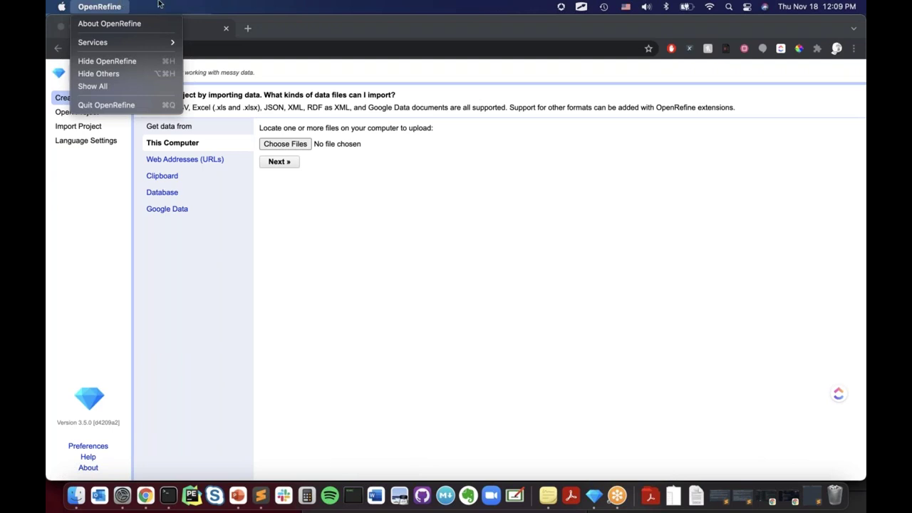
Bring the OpenRefine browser window to the front and highlight its local address 127.0.0.1
{"action": "key", "text": "Escape"}
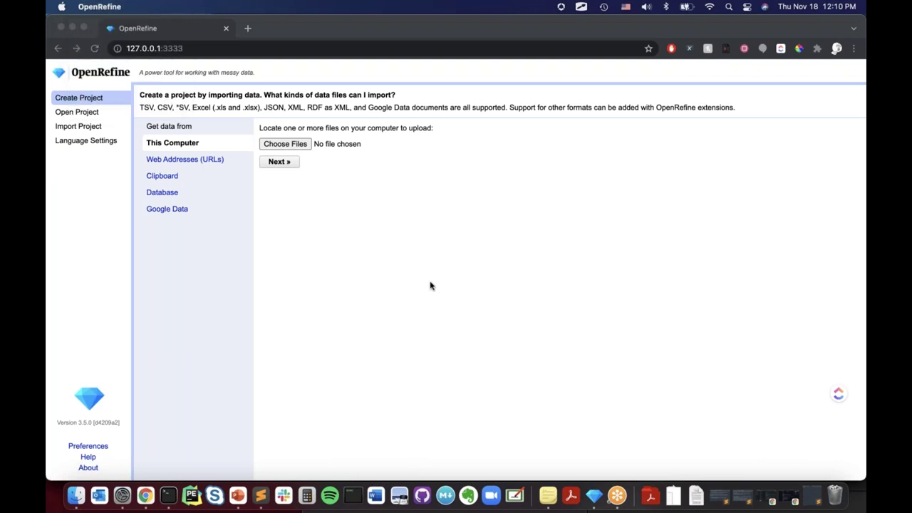
{"action": "left_click", "coordinate": [430, 286]}
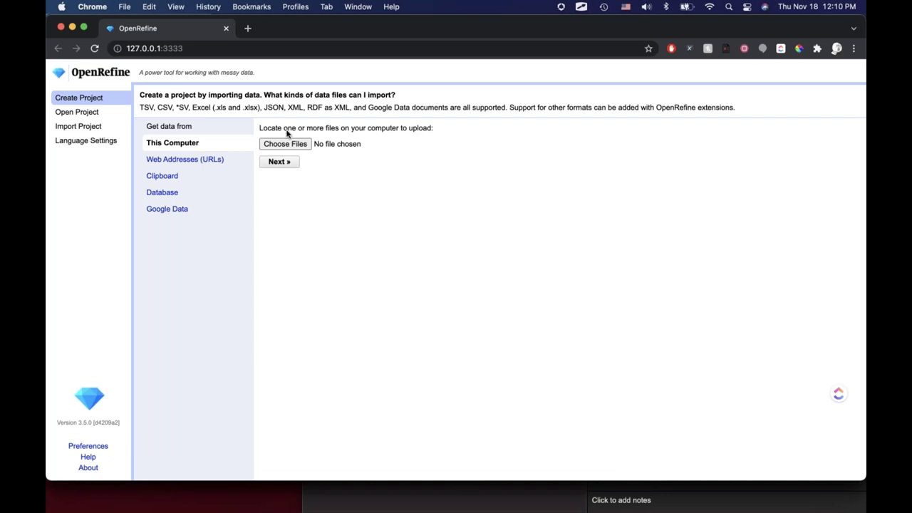
{"action": "left_click", "coordinate": [162, 50]}
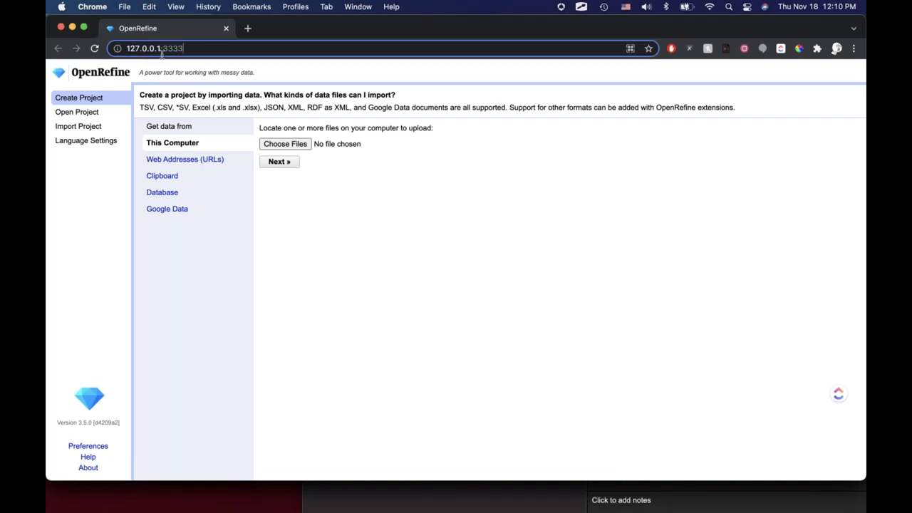
{"action": "double_click", "coordinate": [158, 48]}
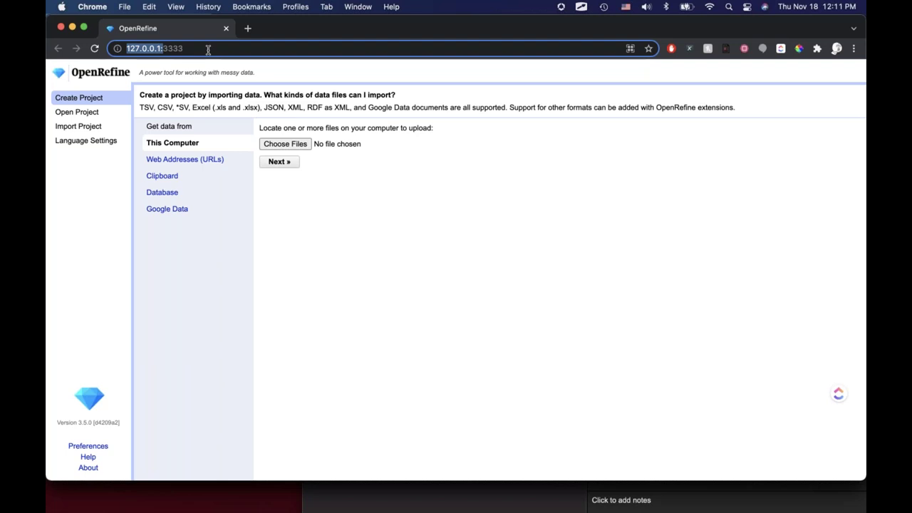
{"action": "left_click", "coordinate": [468, 297]}
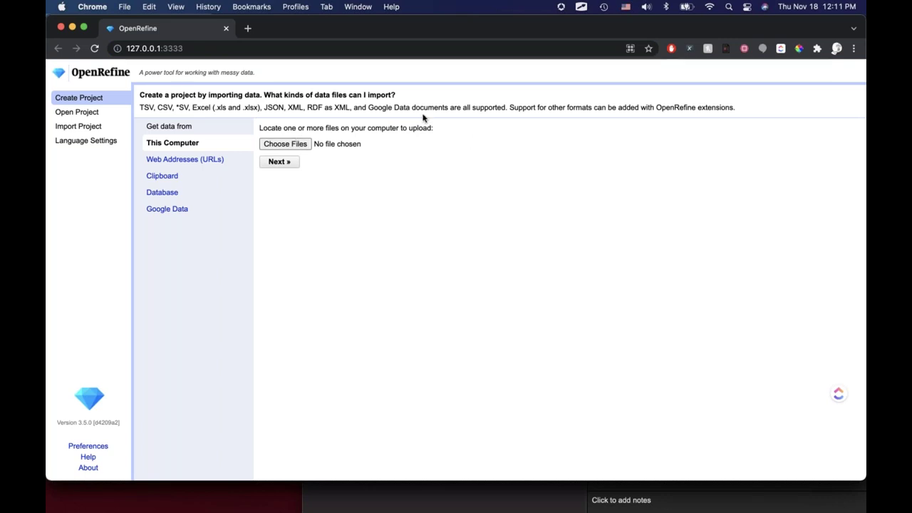
Turn on screen annotation and circle the file upload controls and the Clipboard data source freehand
{"action": "key", "text": "alt+1"}
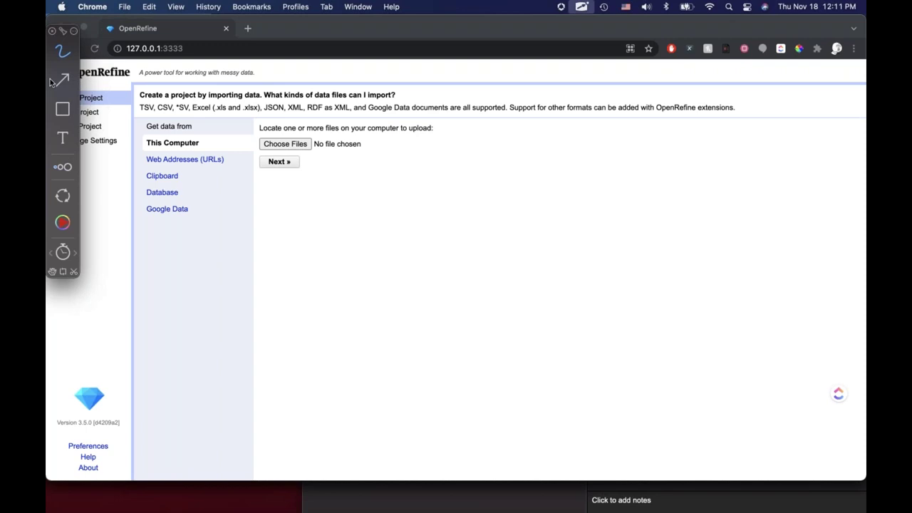
{"action": "mouse_move", "coordinate": [336, 127]}
{"action": "left_mouse_down"}
{"action": "mouse_move", "coordinate": [252, 178]}
{"action": "mouse_move", "coordinate": [317, 186]}
{"action": "mouse_move", "coordinate": [311, 123]}
{"action": "left_mouse_up"}
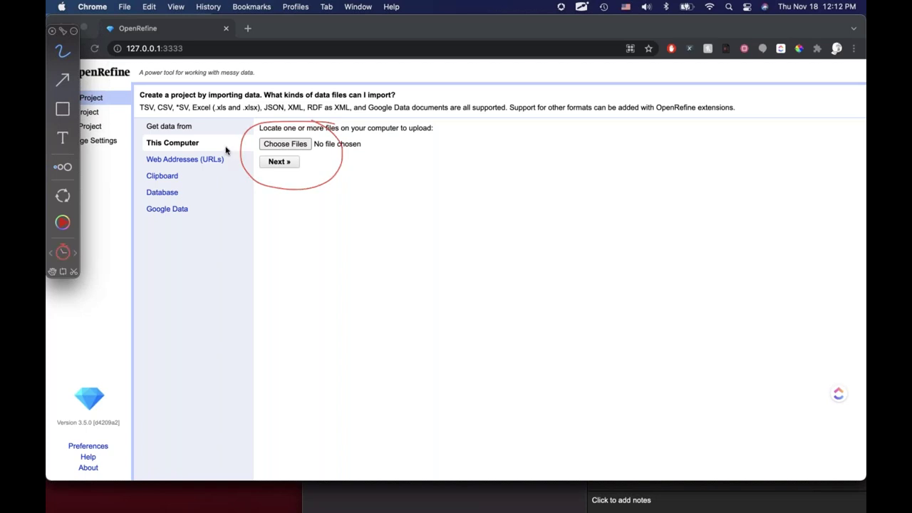
{"action": "mouse_move", "coordinate": [231, 159]}
{"action": "left_mouse_down"}
{"action": "mouse_move", "coordinate": [143, 171]}
{"action": "mouse_move", "coordinate": [125, 186]}
{"action": "mouse_move", "coordinate": [191, 187]}
{"action": "left_mouse_up"}
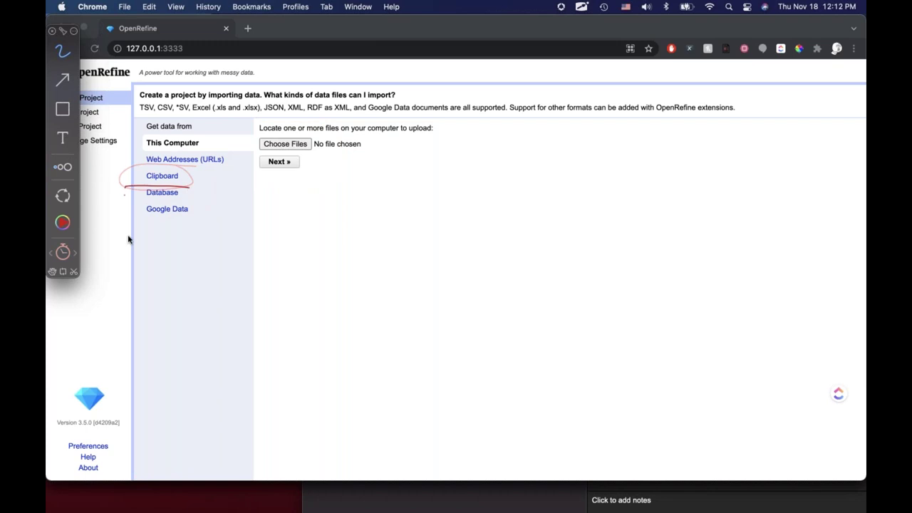
{"action": "left_click_drag", "start_coordinate": [125, 187], "coordinate": [125, 213]}
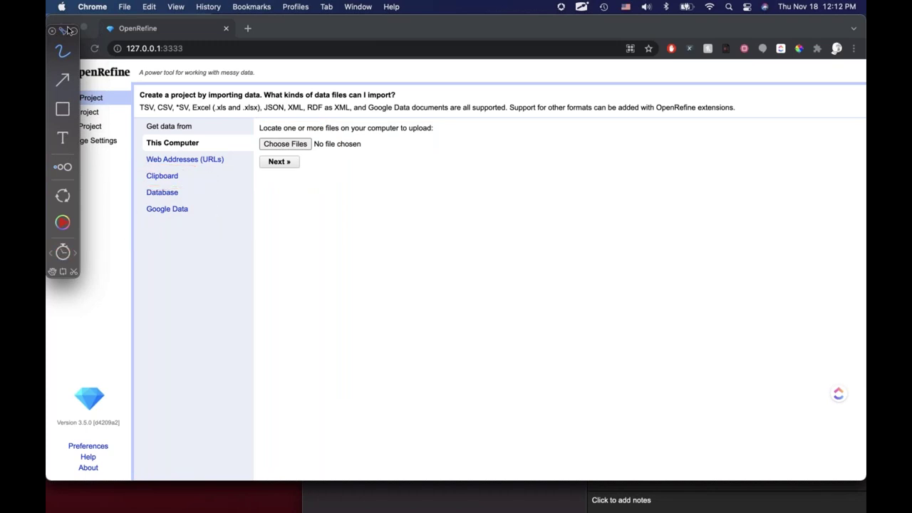
Move the annotation toolbar out of the way and mark the Create Project entry and the Choose Files control freehand
{"action": "left_click_drag", "start_coordinate": [67, 31], "coordinate": [655, 112]}
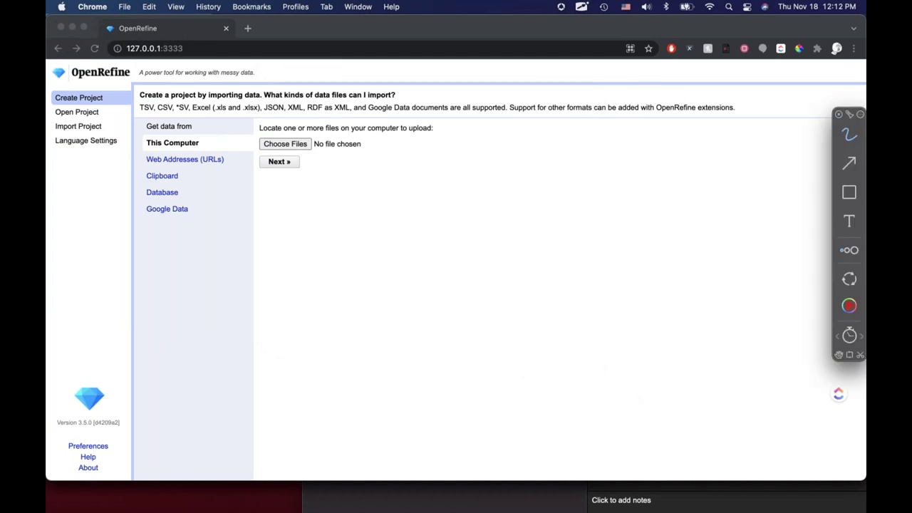
{"action": "left_click_drag", "start_coordinate": [145, 105], "coordinate": [101, 96]}
{"action": "left_click_drag", "start_coordinate": [99, 122], "coordinate": [89, 122]}
{"action": "mouse_move", "coordinate": [306, 132]}
{"action": "left_mouse_down"}
{"action": "mouse_move", "coordinate": [328, 135]}
{"action": "mouse_move", "coordinate": [291, 110]}
{"action": "left_mouse_up"}
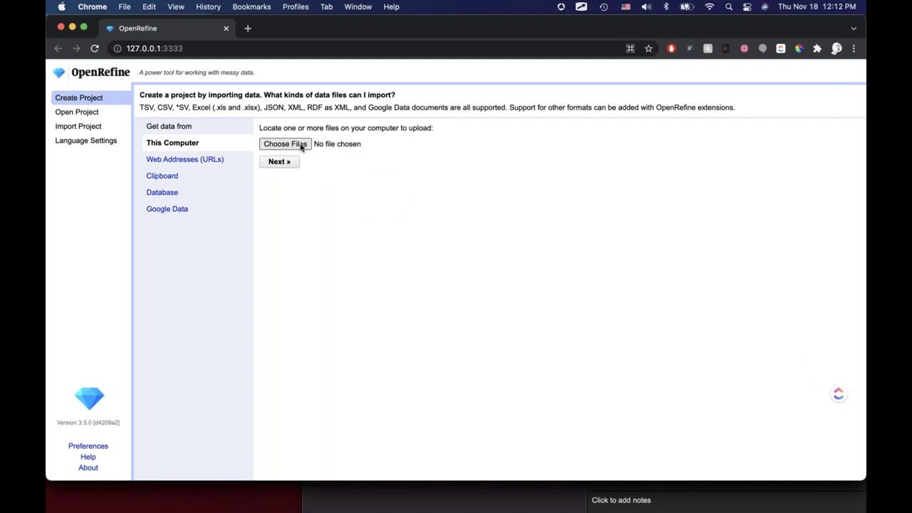
{"action": "left_click", "coordinate": [301, 146]}
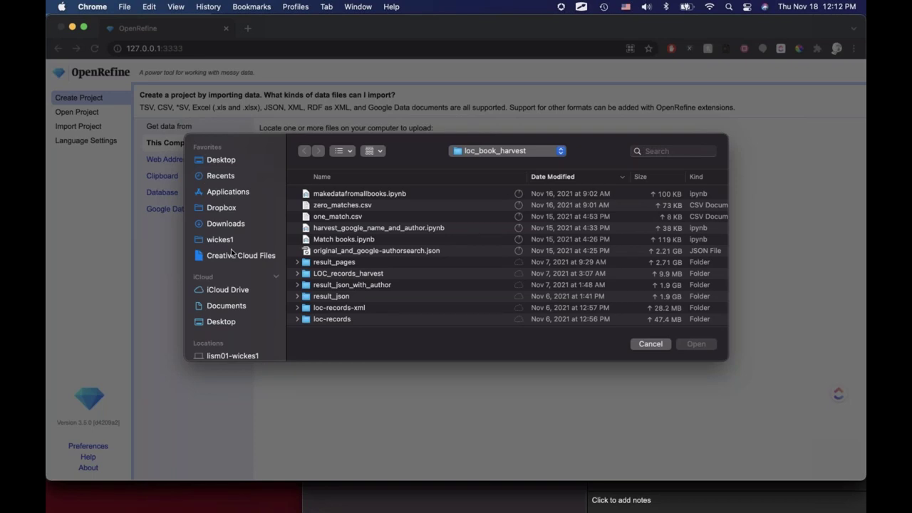
{"action": "left_click", "coordinate": [226, 224]}
{"action": "left_click", "coordinate": [559, 178]}
{"action": "left_click", "coordinate": [559, 178]}
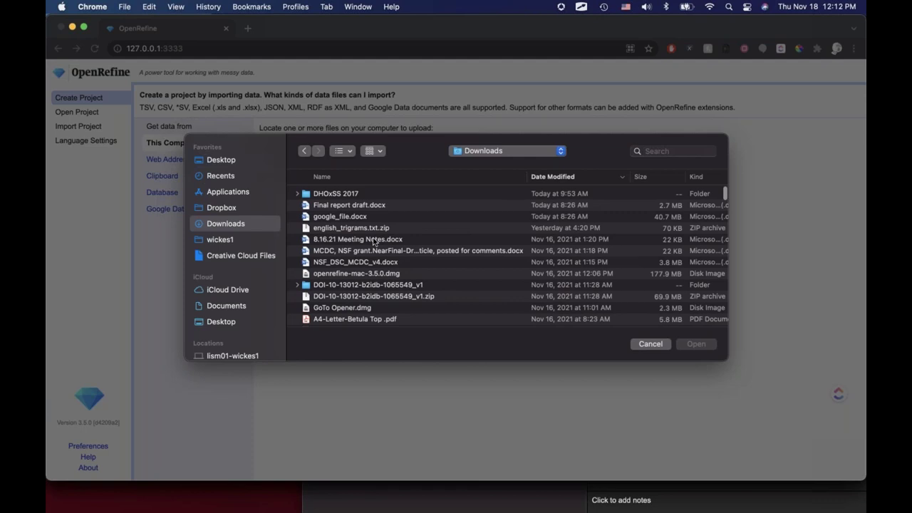
{"action": "left_click", "coordinate": [648, 344]}
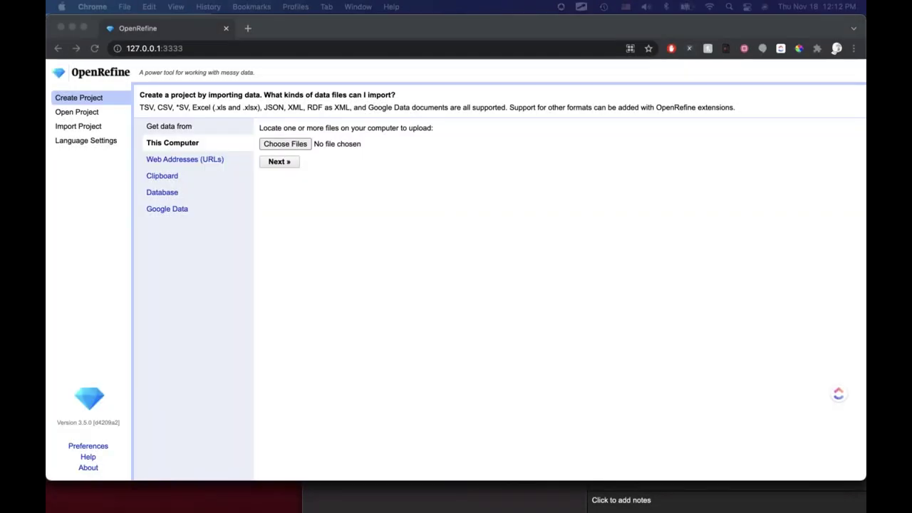
Bring the Library Carpentry lesson tab into the OpenRefine window and open the lesson's home page in a new tab
{"action": "key", "text": "super+grave"}
{"action": "left_click_drag", "start_coordinate": [643, 161], "coordinate": [334, 29]}
{"action": "scroll", "coordinate": [433, 153], "scroll_direction": "up", "scroll_amount": 10}
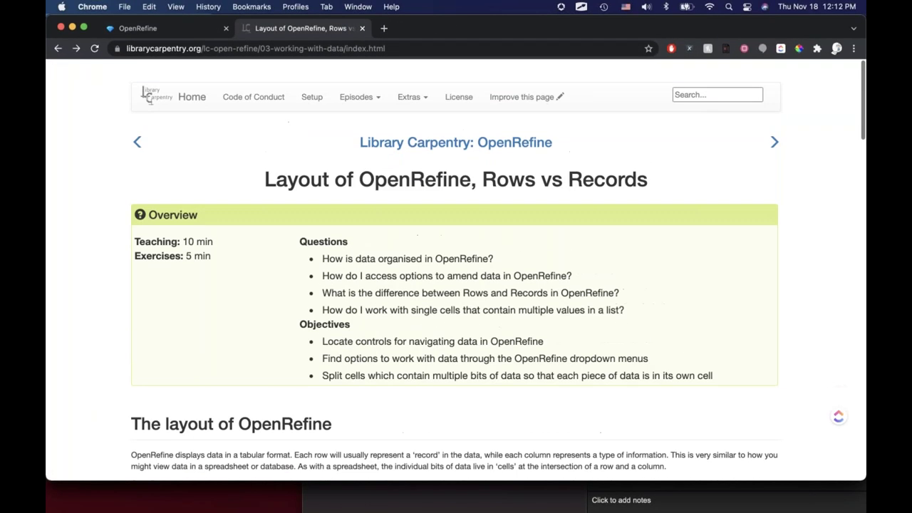
{"action": "left_click", "coordinate": [471, 126], "text": "super"}
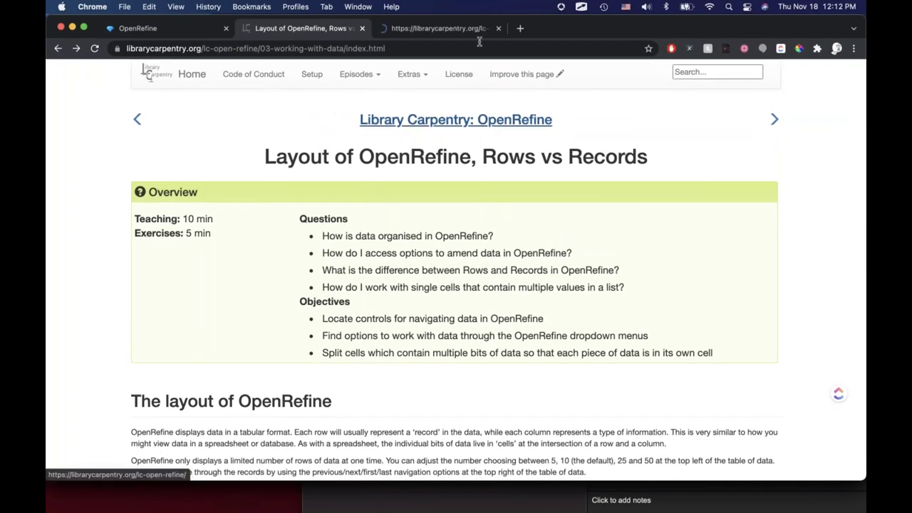
{"action": "left_click", "coordinate": [432, 28]}
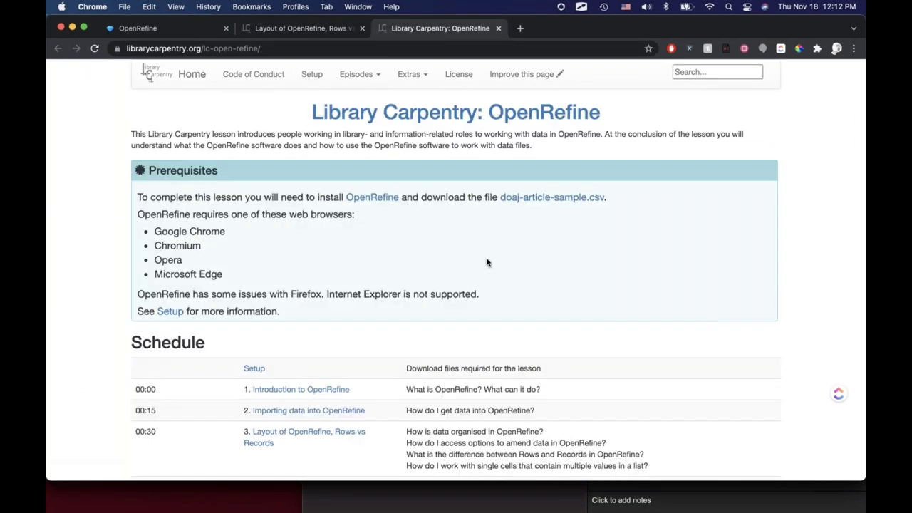
Open the doaj-article-sample.csv file linked in the prerequisites and save it in the open refine folder
{"action": "scroll", "coordinate": [487, 262], "scroll_direction": "down", "scroll_amount": 1}
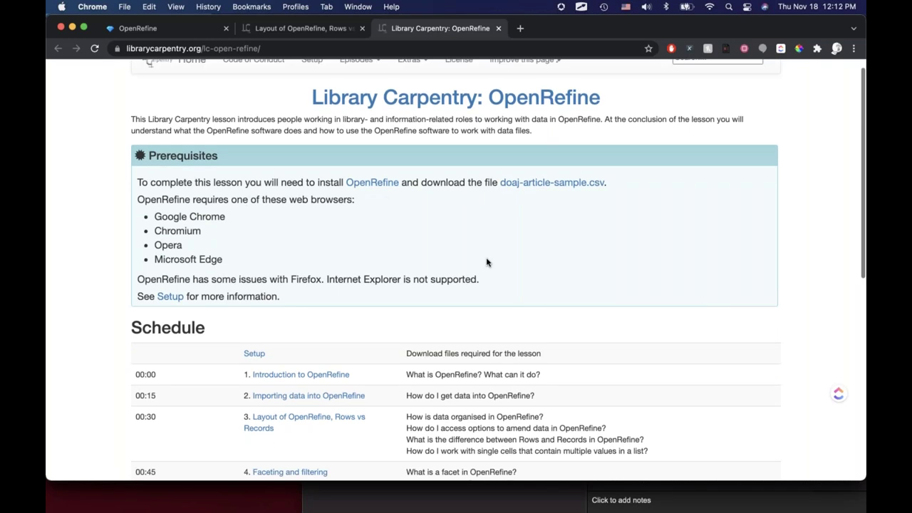
{"action": "scroll", "coordinate": [486, 262], "scroll_direction": "down", "scroll_amount": 1}
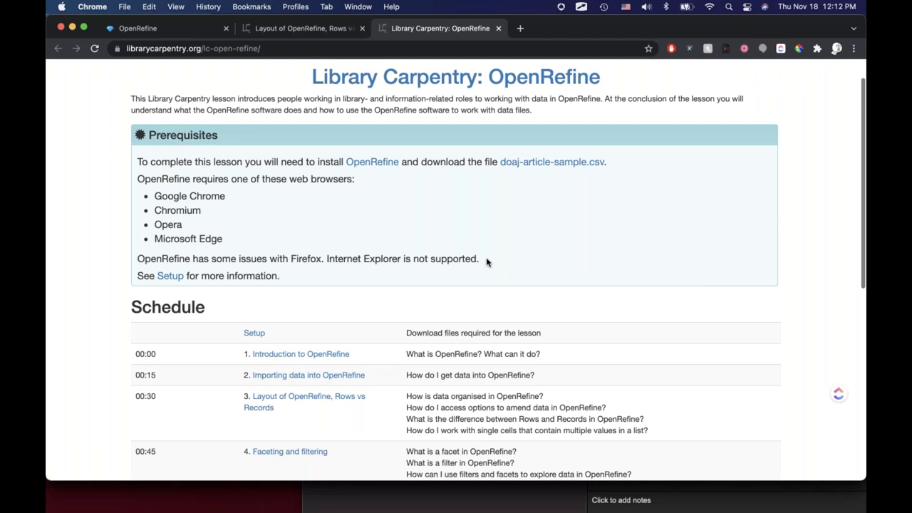
{"action": "left_click", "coordinate": [552, 162]}
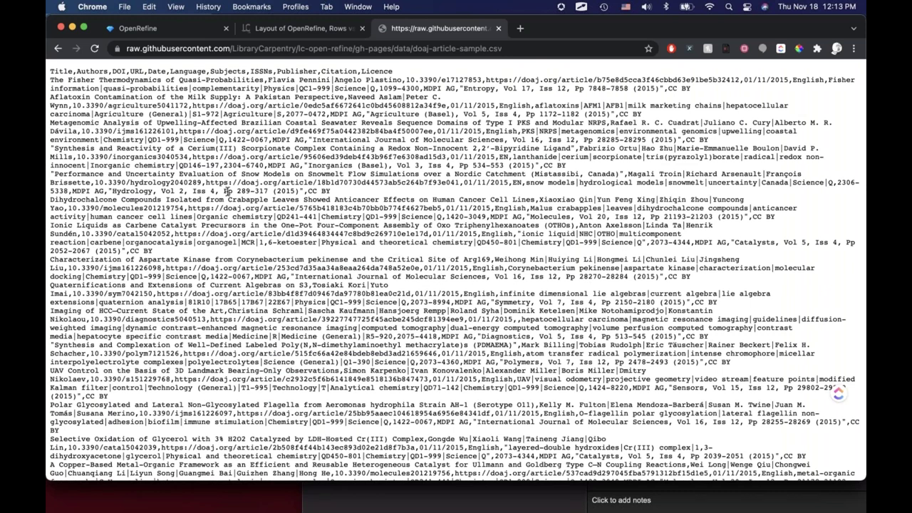
{"action": "key", "text": "super+s"}
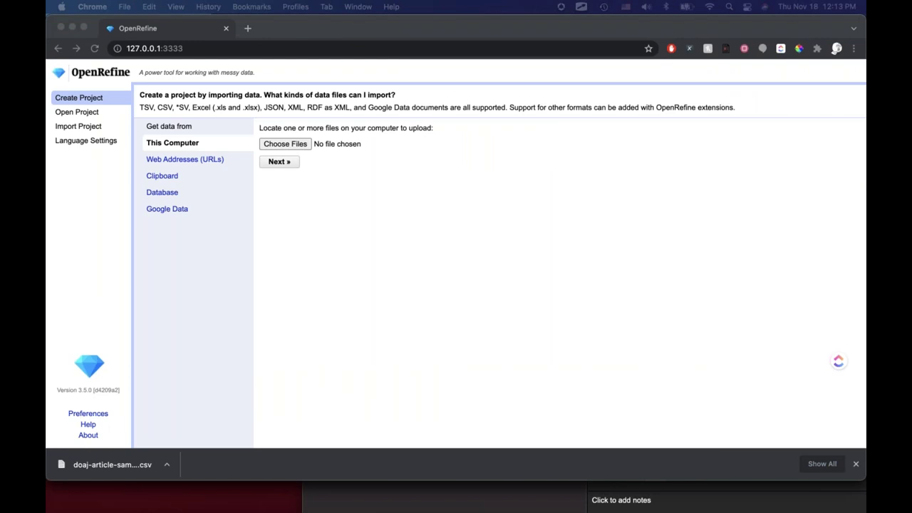
Upload doaj-article-sample.csv from the open refine folder in Documents and proceed to the parsing preview
{"action": "left_click", "coordinate": [282, 145]}
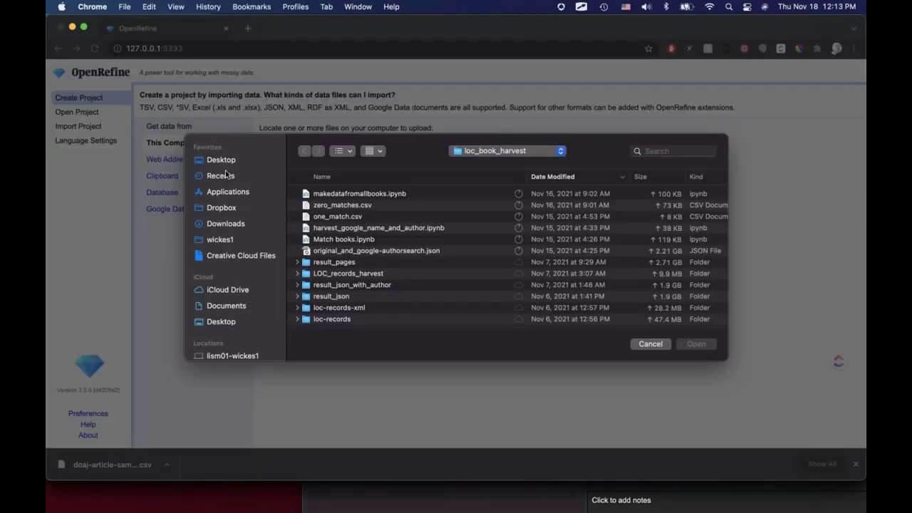
{"action": "left_click", "coordinate": [224, 176]}
{"action": "scroll", "coordinate": [359, 226], "scroll_direction": "down", "scroll_amount": 1}
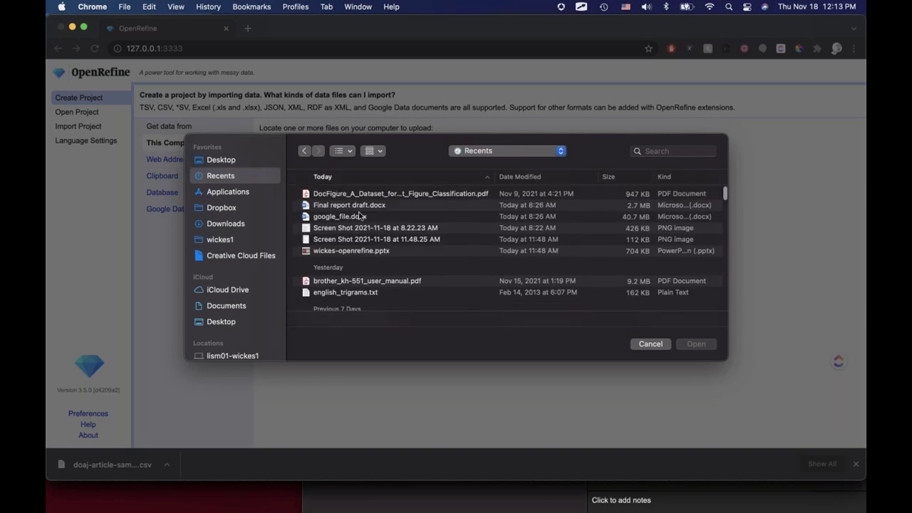
{"action": "left_click", "coordinate": [232, 306]}
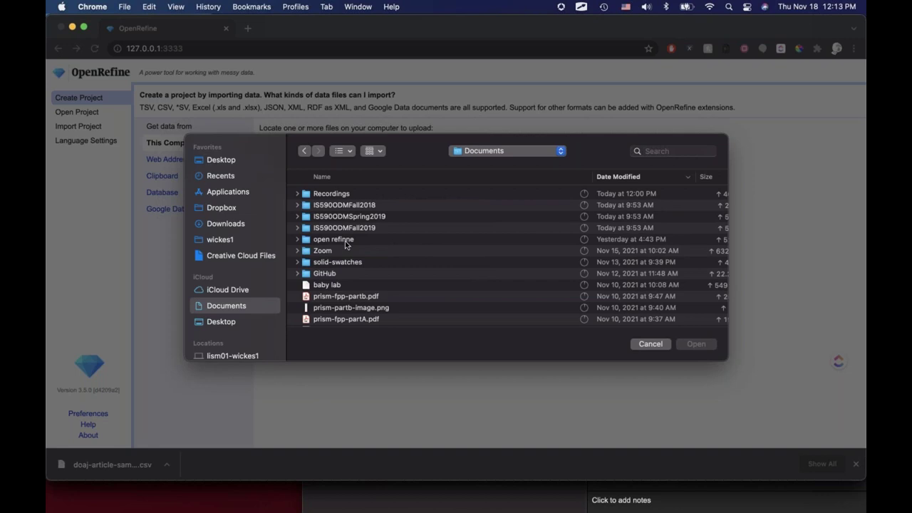
{"action": "double_click", "coordinate": [346, 240]}
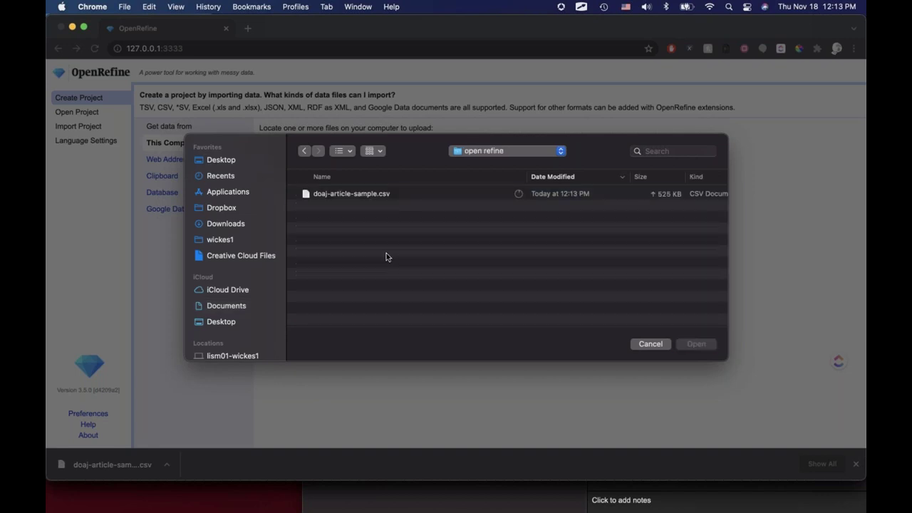
{"action": "left_click", "coordinate": [355, 198]}
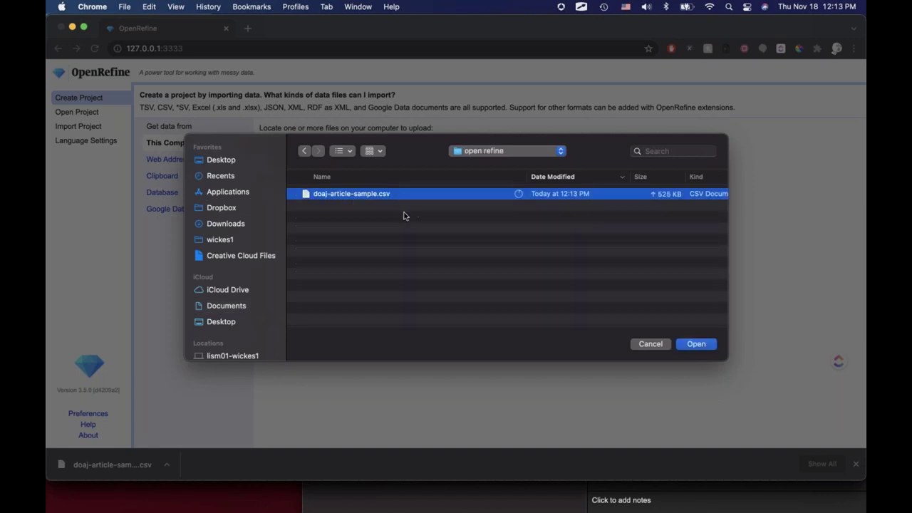
{"action": "left_click", "coordinate": [706, 345]}
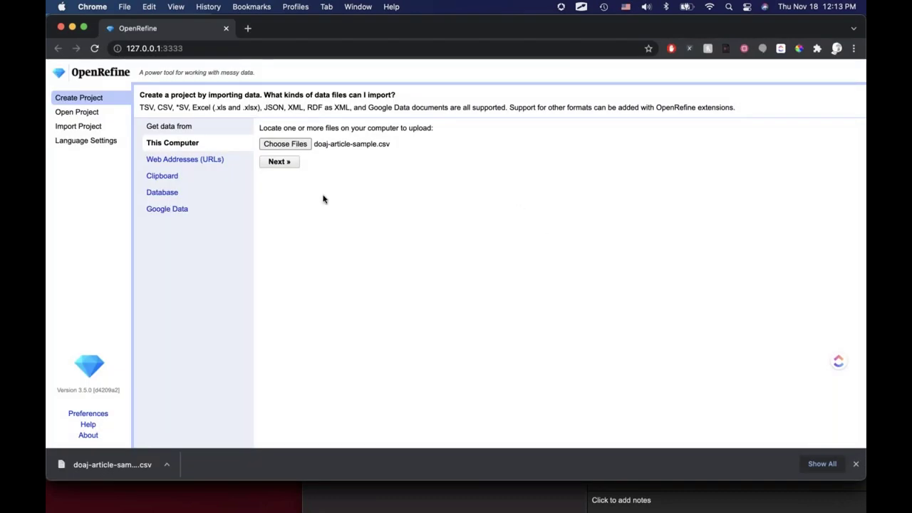
{"action": "left_click", "coordinate": [266, 164]}
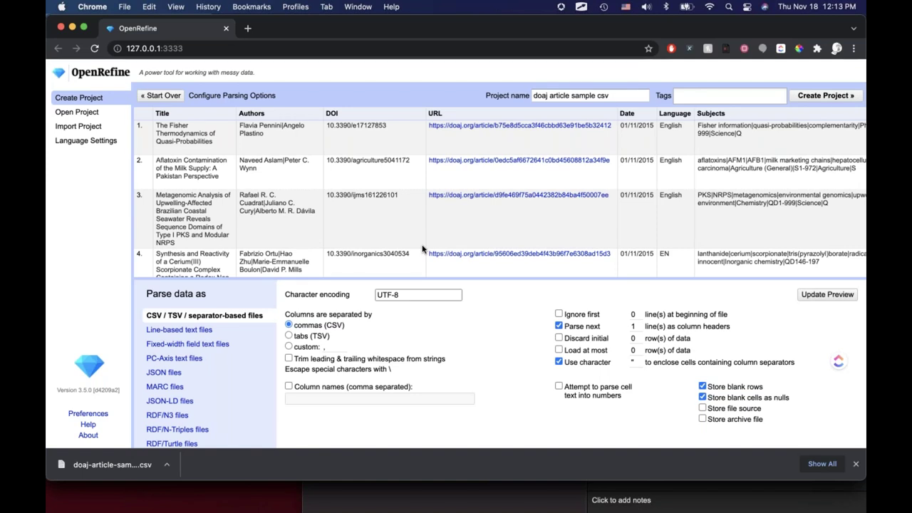
Mark the parsing options area with a freehand screen annotation, exit annotation mode and close the downloads bar
{"action": "key", "text": "super+shift+a"}
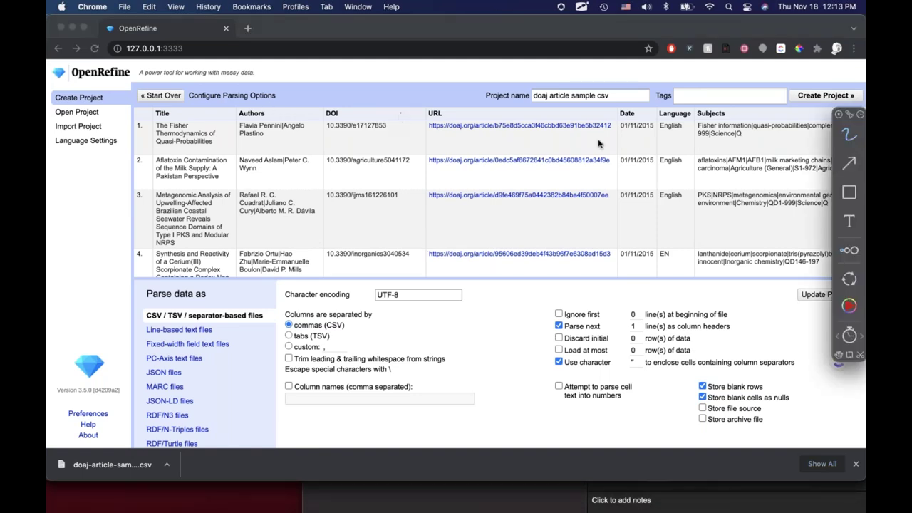
{"action": "left_click_drag", "start_coordinate": [599, 144], "coordinate": [97, 187]}
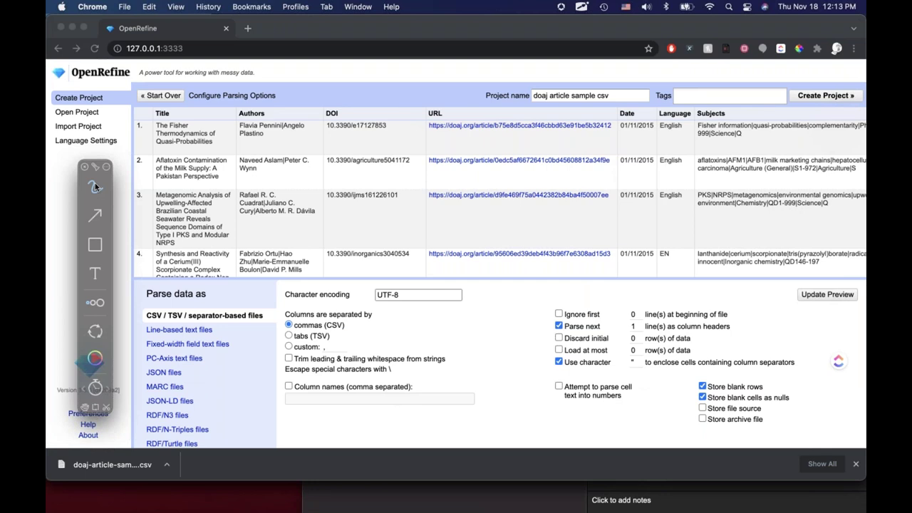
{"action": "left_click", "coordinate": [95, 186]}
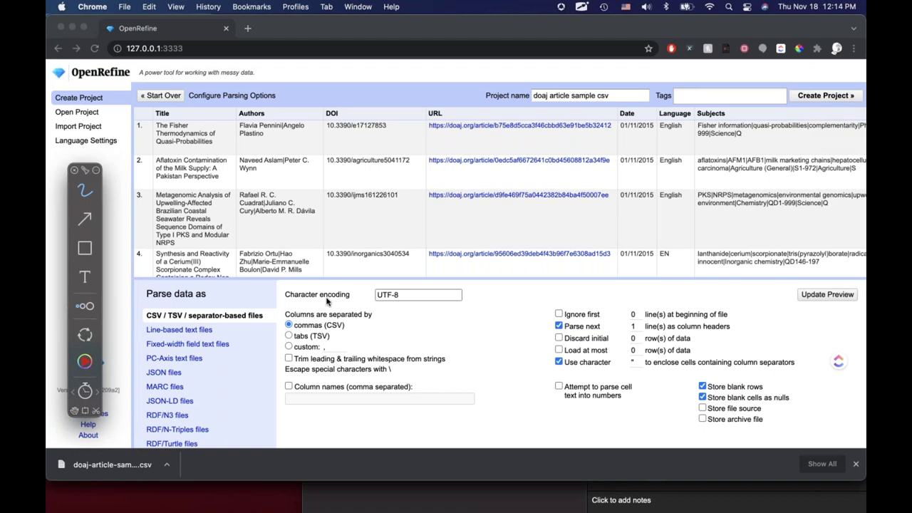
{"action": "mouse_move", "coordinate": [264, 299]}
{"action": "left_mouse_down"}
{"action": "mouse_move", "coordinate": [149, 294]}
{"action": "mouse_move", "coordinate": [137, 388]}
{"action": "mouse_move", "coordinate": [141, 438]}
{"action": "mouse_move", "coordinate": [263, 440]}
{"action": "left_mouse_up"}
{"action": "key", "text": "Escape"}
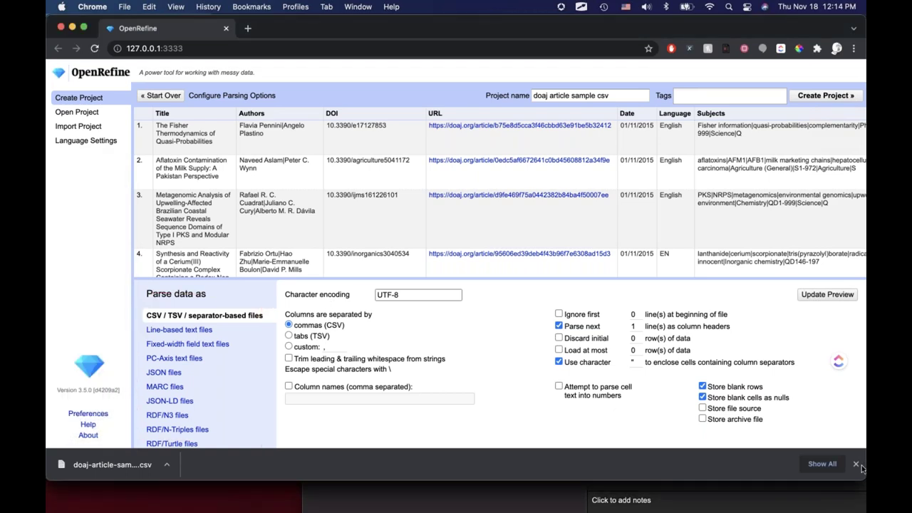
{"action": "left_click", "coordinate": [856, 464]}
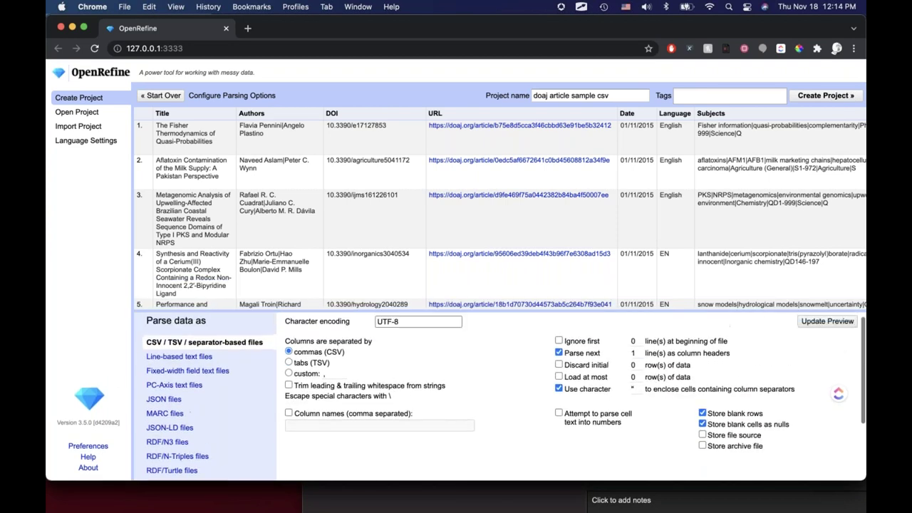
Look through the parsing options, preview the data as fixed-width field text files, and return the format to CSV / TSV / separator-based files
{"action": "scroll", "coordinate": [355, 359], "scroll_direction": "down", "scroll_amount": 3}
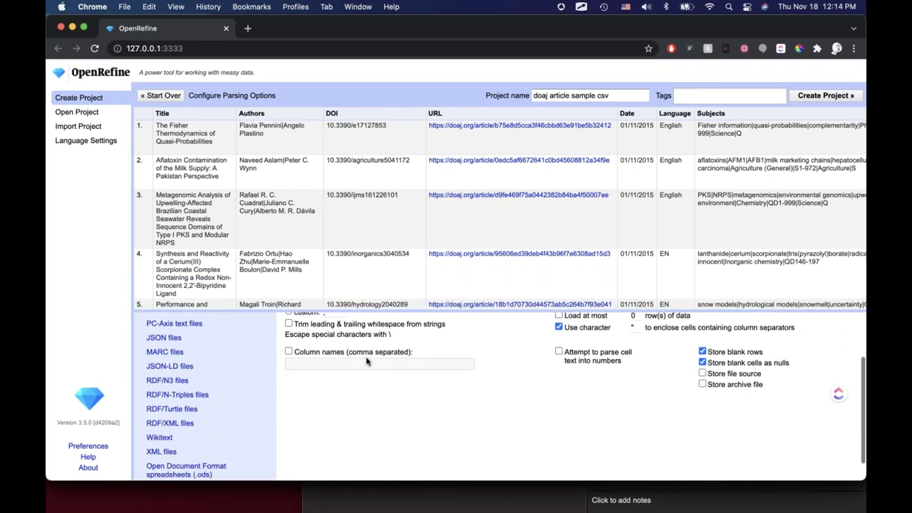
{"action": "scroll", "coordinate": [367, 361], "scroll_direction": "down", "scroll_amount": 1}
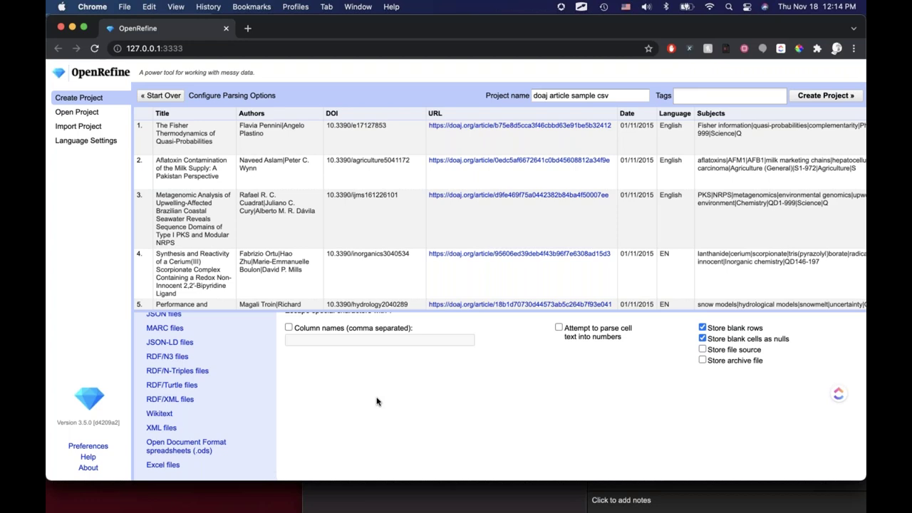
{"action": "scroll", "coordinate": [377, 401], "scroll_direction": "up", "scroll_amount": 3}
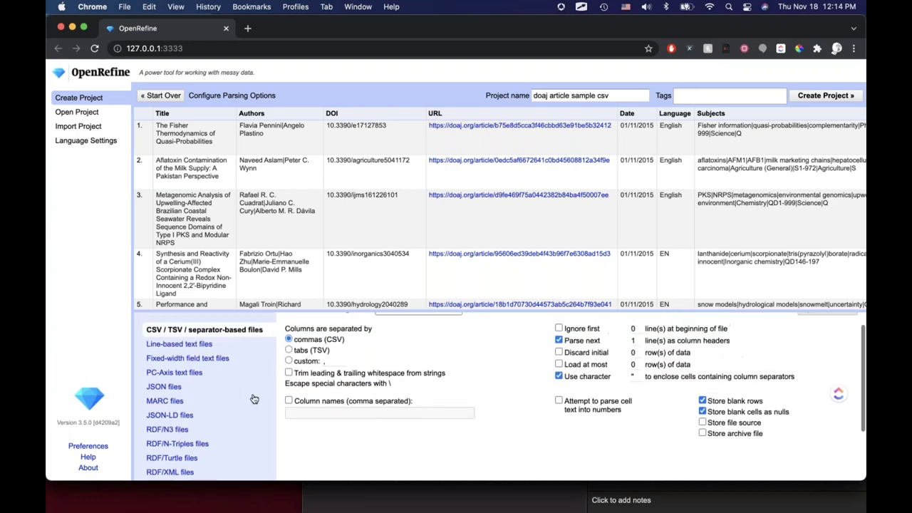
{"action": "scroll", "coordinate": [235, 392], "scroll_direction": "down", "scroll_amount": 1}
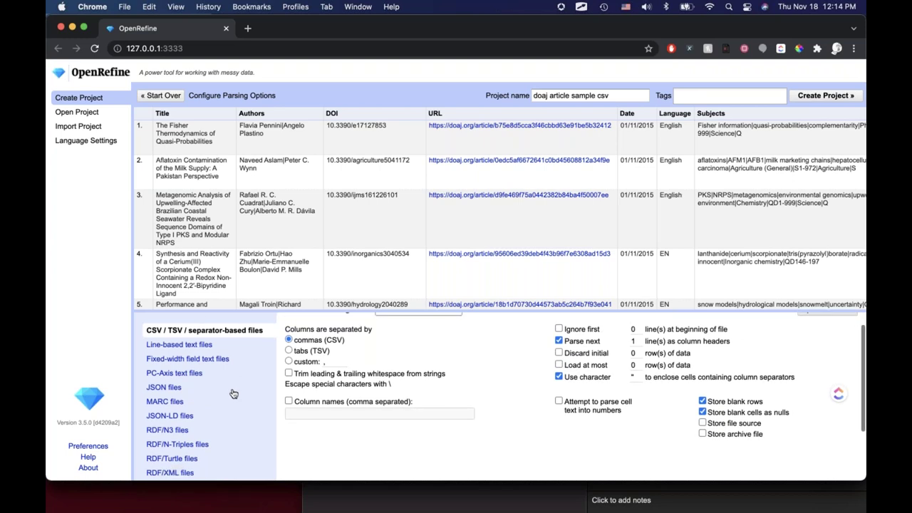
{"action": "scroll", "coordinate": [233, 393], "scroll_direction": "down", "scroll_amount": 1}
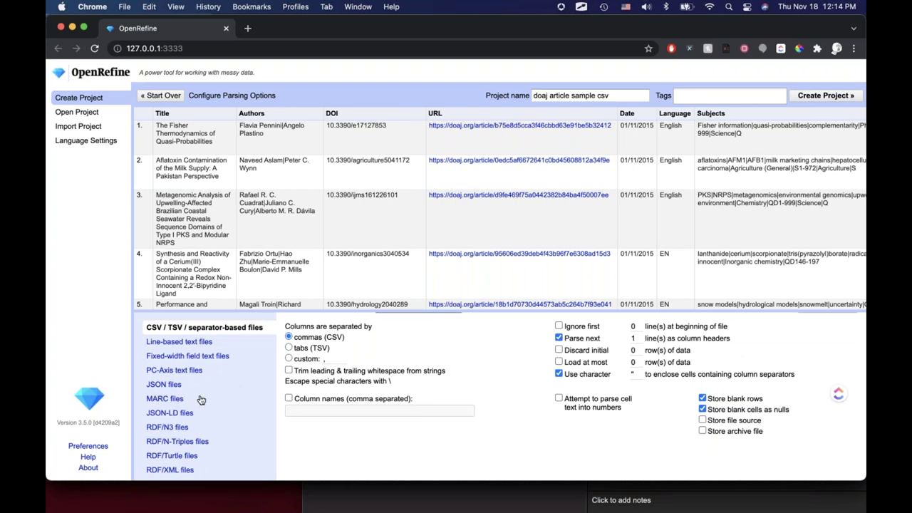
{"action": "left_click", "coordinate": [205, 358]}
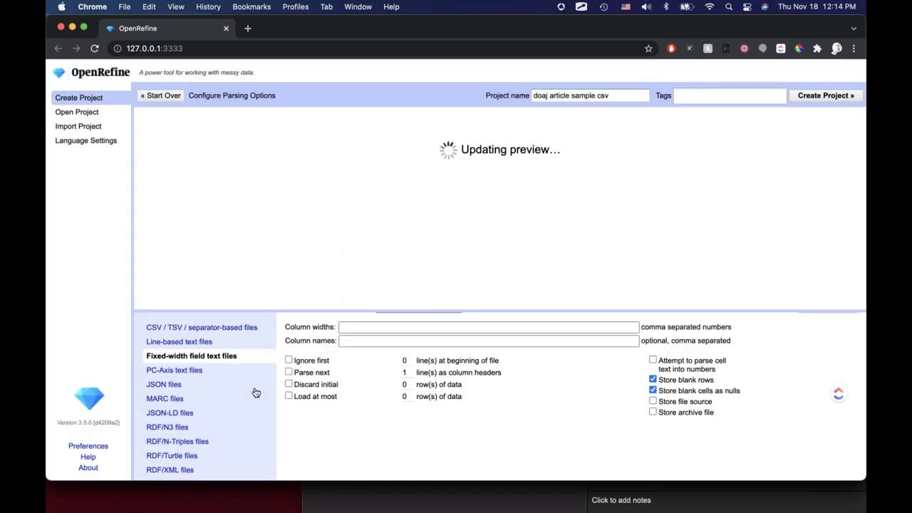
{"action": "left_click", "coordinate": [183, 330]}
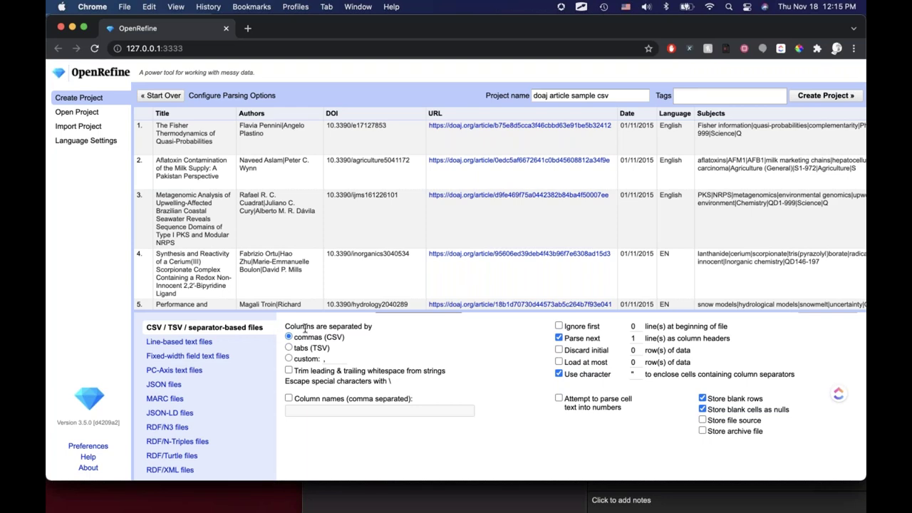
Mark a column and a row of the data preview with freehand screen annotations
{"action": "key", "text": "alt+shift+a"}
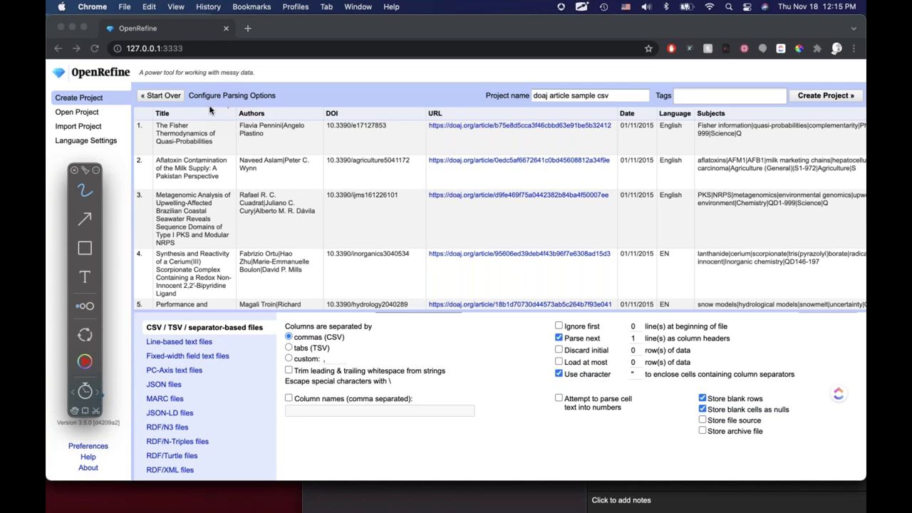
{"action": "mouse_move", "coordinate": [128, 109]}
{"action": "left_mouse_down"}
{"action": "mouse_move", "coordinate": [174, 123]}
{"action": "mouse_move", "coordinate": [127, 143]}
{"action": "mouse_move", "coordinate": [129, 285]}
{"action": "mouse_move", "coordinate": [242, 107]}
{"action": "mouse_move", "coordinate": [171, 96]}
{"action": "left_mouse_up"}
{"action": "mouse_move", "coordinate": [254, 104]}
{"action": "left_mouse_down"}
{"action": "mouse_move", "coordinate": [255, 186]}
{"action": "mouse_move", "coordinate": [254, 299]}
{"action": "left_mouse_up"}
{"action": "mouse_move", "coordinate": [356, 293]}
{"action": "left_mouse_down"}
{"action": "mouse_move", "coordinate": [363, 142]}
{"action": "mouse_move", "coordinate": [236, 102]}
{"action": "left_mouse_up"}
{"action": "mouse_move", "coordinate": [127, 192]}
{"action": "left_mouse_down"}
{"action": "mouse_move", "coordinate": [428, 194]}
{"action": "mouse_move", "coordinate": [441, 171]}
{"action": "mouse_move", "coordinate": [419, 152]}
{"action": "mouse_move", "coordinate": [142, 150]}
{"action": "left_mouse_up"}
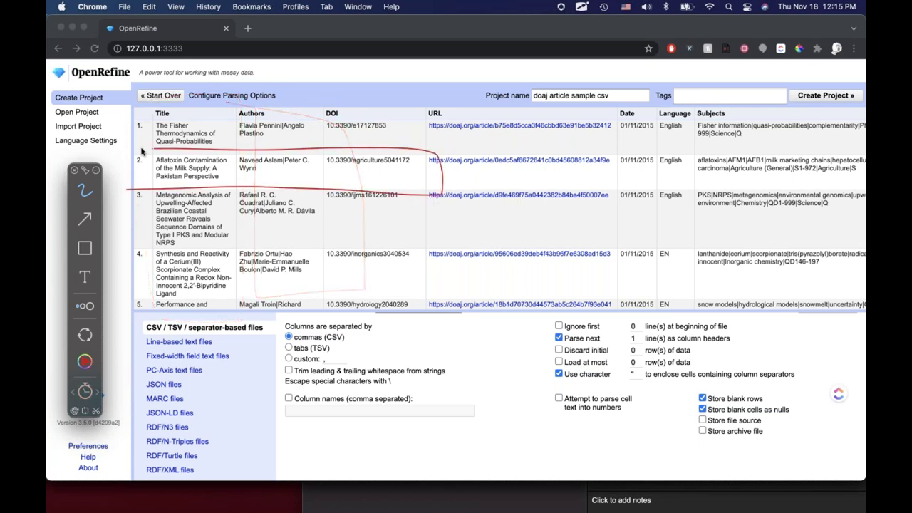
{"action": "mouse_move", "coordinate": [340, 163]}
{"action": "left_mouse_down"}
{"action": "mouse_move", "coordinate": [425, 174]}
{"action": "mouse_move", "coordinate": [406, 149]}
{"action": "left_mouse_up"}
{"action": "mouse_move", "coordinate": [357, 105]}
{"action": "left_mouse_down"}
{"action": "mouse_move", "coordinate": [359, 169]}
{"action": "mouse_move", "coordinate": [282, 173]}
{"action": "left_mouse_up"}
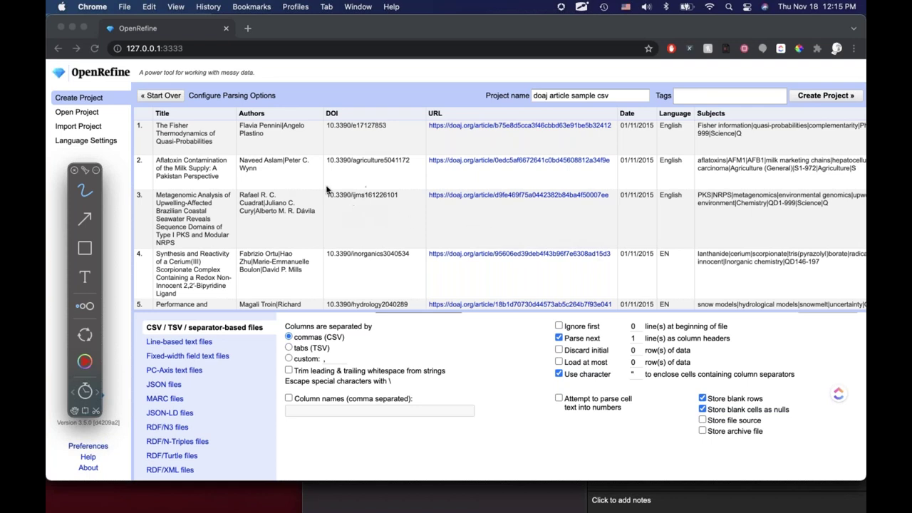
Mark the preview cells and the parsing options below with freehand annotations and exit annotation mode
{"action": "mouse_move", "coordinate": [243, 178]}
{"action": "left_mouse_down"}
{"action": "mouse_move", "coordinate": [313, 177]}
{"action": "mouse_move", "coordinate": [320, 151]}
{"action": "mouse_move", "coordinate": [240, 144]}
{"action": "mouse_move", "coordinate": [235, 179]}
{"action": "left_mouse_up"}
{"action": "left_click_drag", "start_coordinate": [646, 332], "coordinate": [616, 342]}
{"action": "left_click_drag", "start_coordinate": [640, 368], "coordinate": [618, 383]}
{"action": "mouse_move", "coordinate": [540, 389]}
{"action": "left_mouse_down"}
{"action": "mouse_move", "coordinate": [545, 427]}
{"action": "mouse_move", "coordinate": [651, 430]}
{"action": "mouse_move", "coordinate": [633, 382]}
{"action": "mouse_move", "coordinate": [575, 390]}
{"action": "left_mouse_up"}
{"action": "mouse_move", "coordinate": [343, 358]}
{"action": "left_mouse_down"}
{"action": "mouse_move", "coordinate": [291, 356]}
{"action": "mouse_move", "coordinate": [289, 365]}
{"action": "mouse_move", "coordinate": [342, 353]}
{"action": "left_mouse_up"}
{"action": "key", "text": "Escape"}
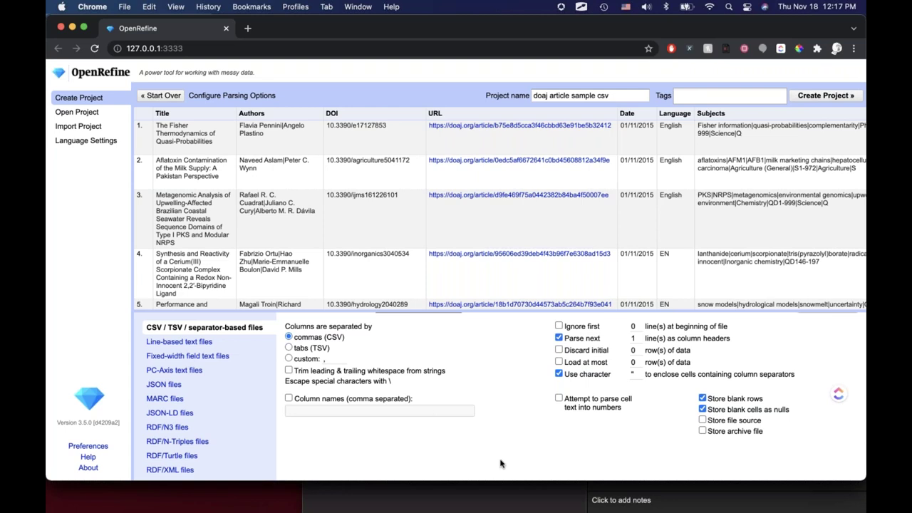
Enable trimming of leading and trailing whitespace from strings, and mark the preview's Authors and DOI cells with temporary annotations
{"action": "left_click", "coordinate": [328, 371]}
{"action": "key", "text": "alt+super+b"}
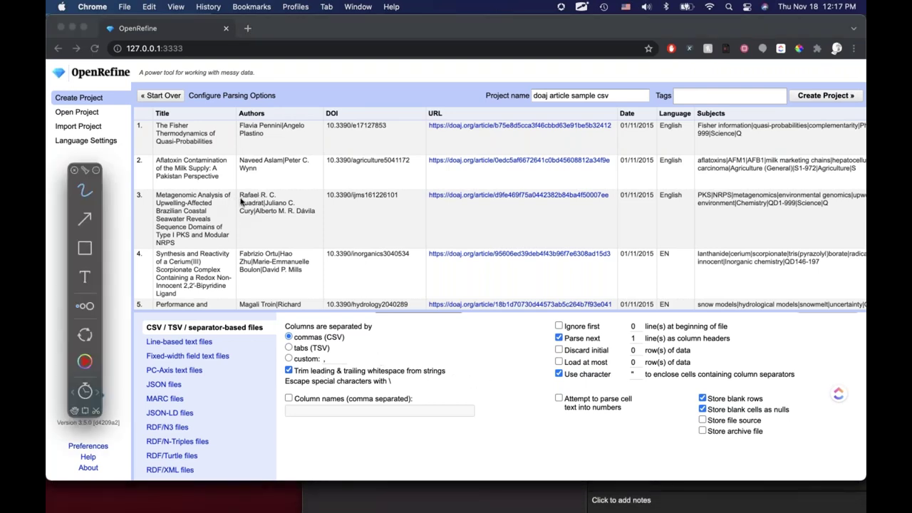
{"action": "left_click_drag", "start_coordinate": [230, 198], "coordinate": [235, 187]}
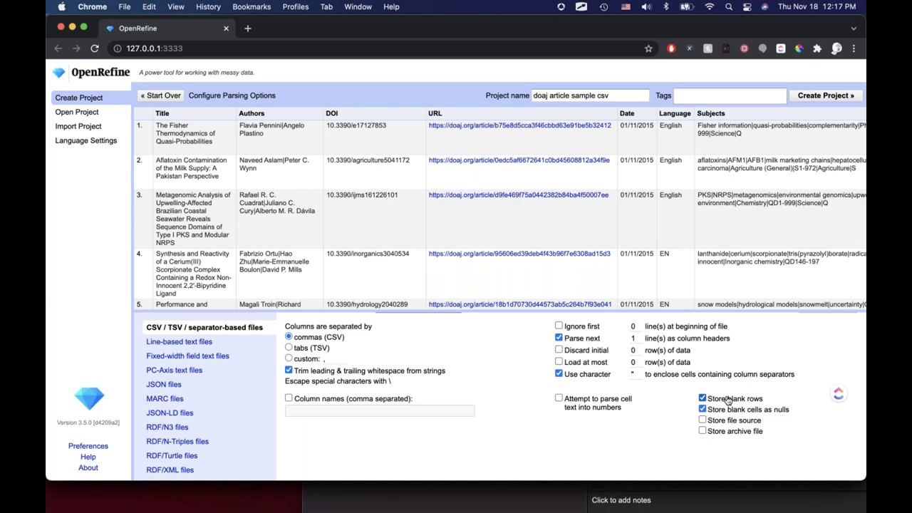
{"action": "left_click_drag", "start_coordinate": [364, 126], "coordinate": [337, 141]}
{"action": "left_click_drag", "start_coordinate": [388, 185], "coordinate": [393, 131]}
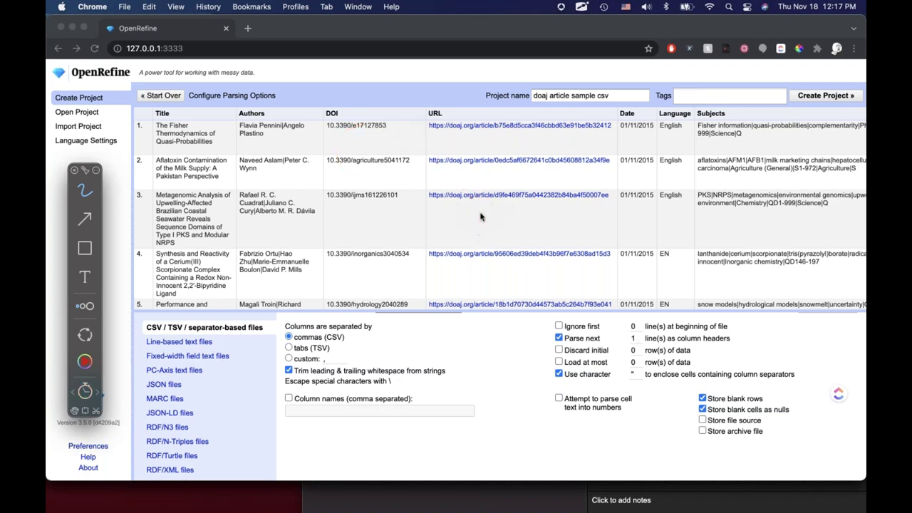
{"action": "key", "text": "Escape"}
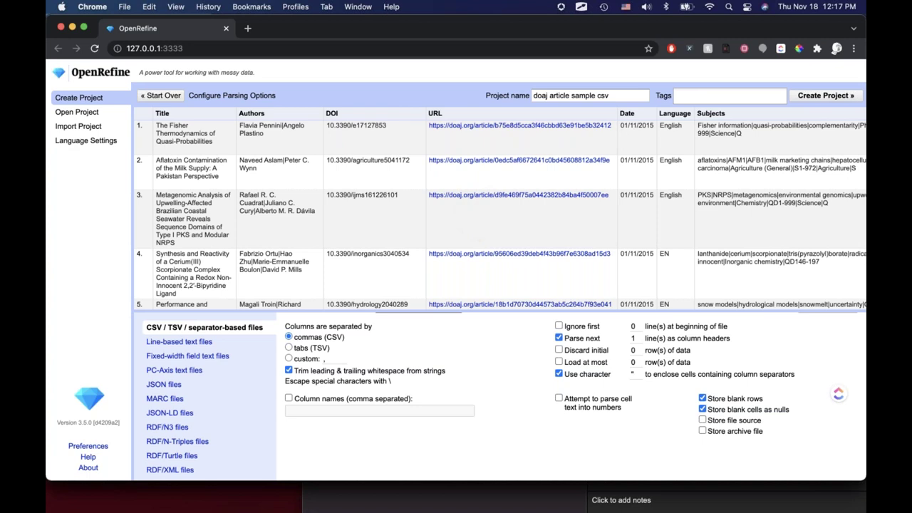
Name the project article cleaning, leave its tags empty and create the project
{"action": "triple_click", "coordinate": [602, 95]}
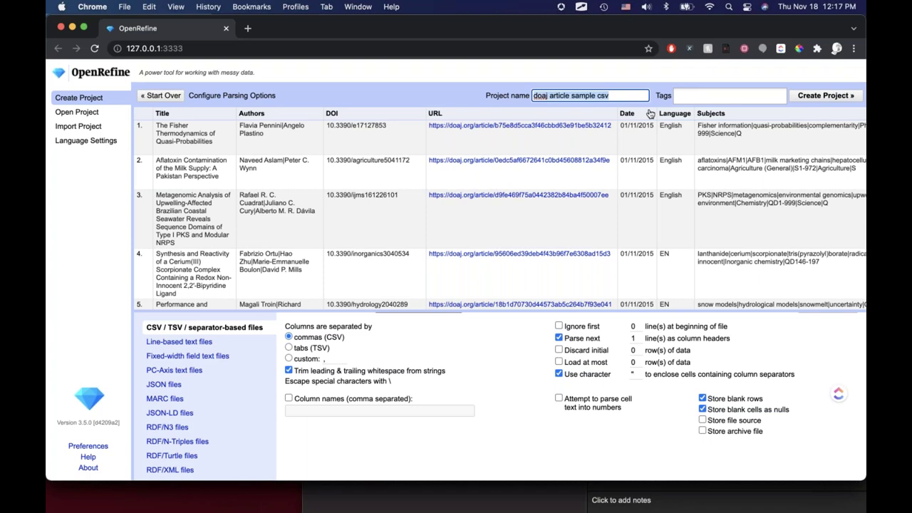
{"action": "type", "text": "article cleaning"}
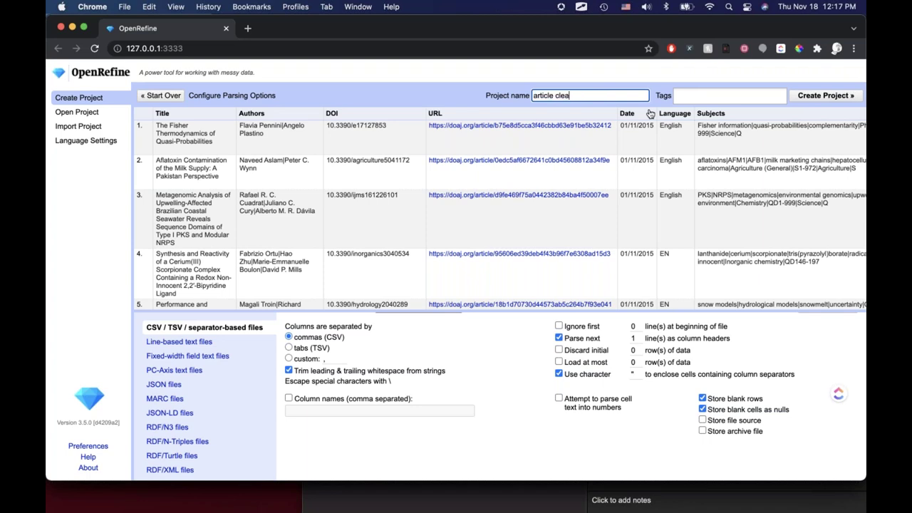
{"action": "left_click", "coordinate": [702, 95]}
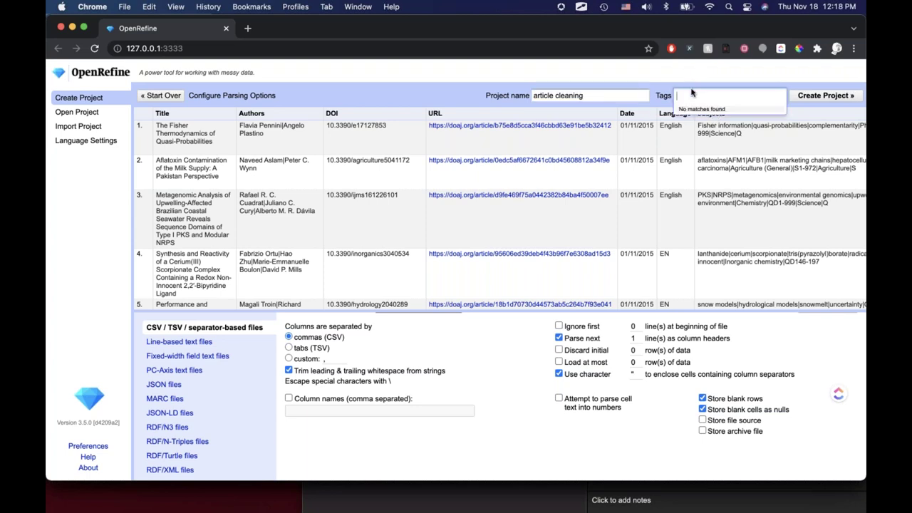
{"action": "left_click", "coordinate": [691, 94]}
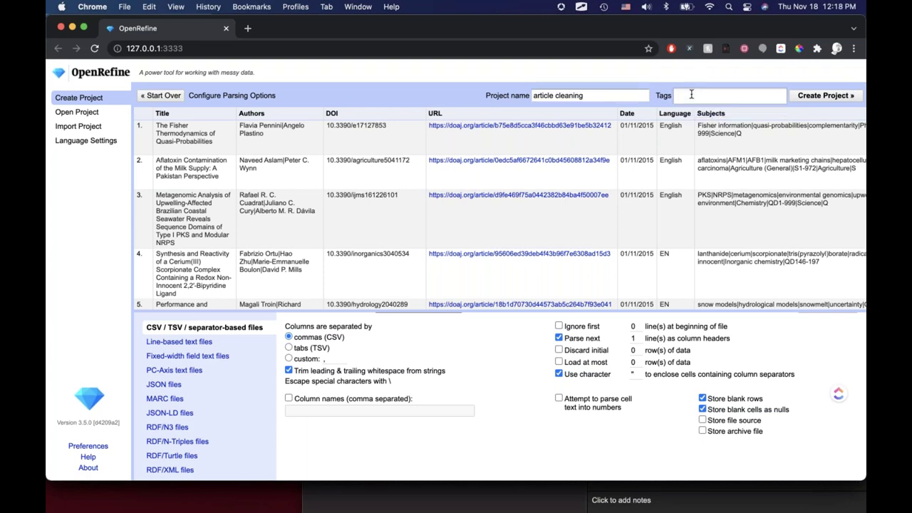
{"action": "left_click", "coordinate": [600, 95]}
{"action": "left_click", "coordinate": [825, 97]}
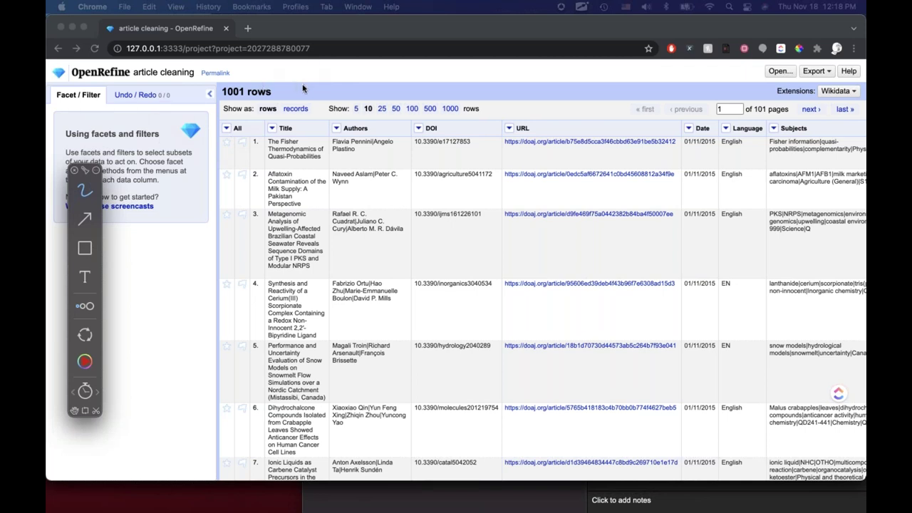
Mark the row total and the rows-per-page choices above the grid with freehand annotations
{"action": "mouse_move", "coordinate": [286, 80]}
{"action": "left_mouse_down"}
{"action": "mouse_move", "coordinate": [253, 76]}
{"action": "mouse_move", "coordinate": [291, 85]}
{"action": "mouse_move", "coordinate": [274, 70]}
{"action": "left_mouse_up"}
{"action": "left_click_drag", "start_coordinate": [271, 84], "coordinate": [273, 80]}
{"action": "left_click_drag", "start_coordinate": [229, 84], "coordinate": [236, 80]}
{"action": "left_click_drag", "start_coordinate": [332, 119], "coordinate": [458, 121]}
Show 5 and 1000 rows per page in turn, browse the records and return to 10 rows
{"action": "left_click", "coordinate": [356, 109]}
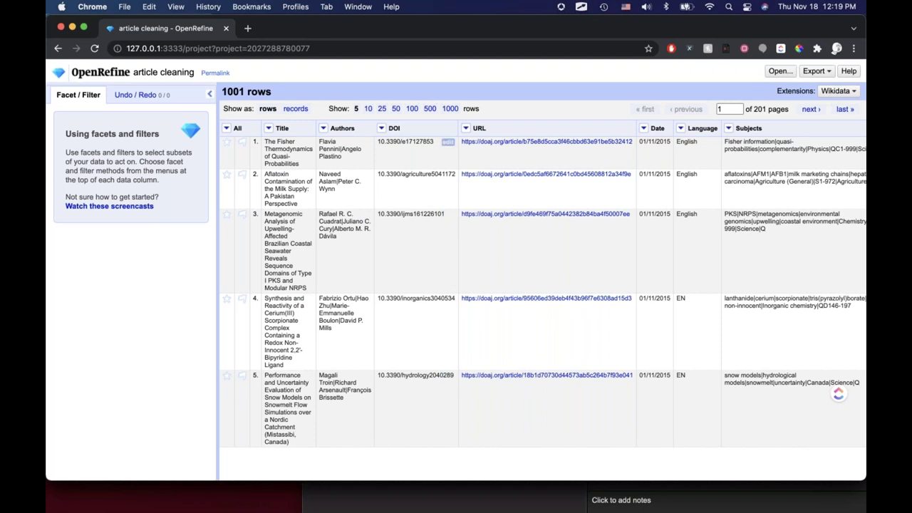
{"action": "left_click", "coordinate": [449, 109]}
{"action": "scroll", "coordinate": [542, 299], "scroll_direction": "down", "scroll_amount": 20}
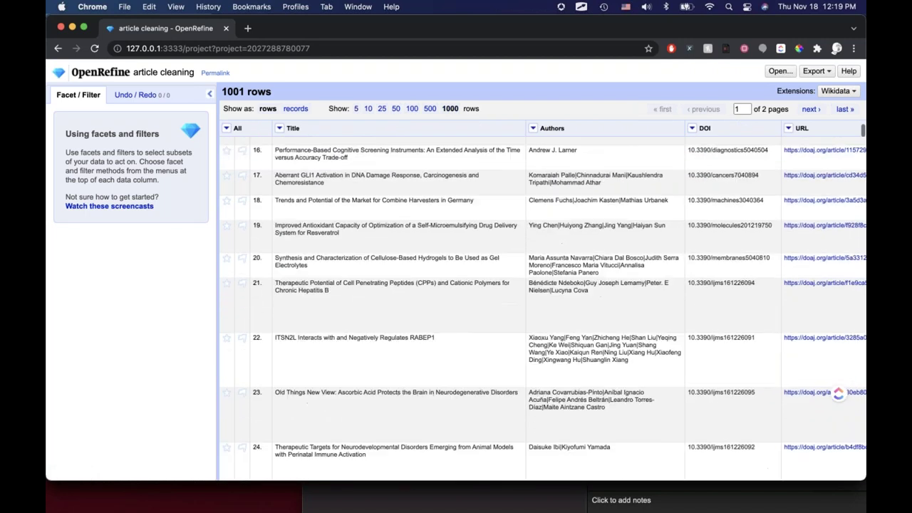
{"action": "scroll", "coordinate": [515, 249], "scroll_direction": "down", "scroll_amount": 10}
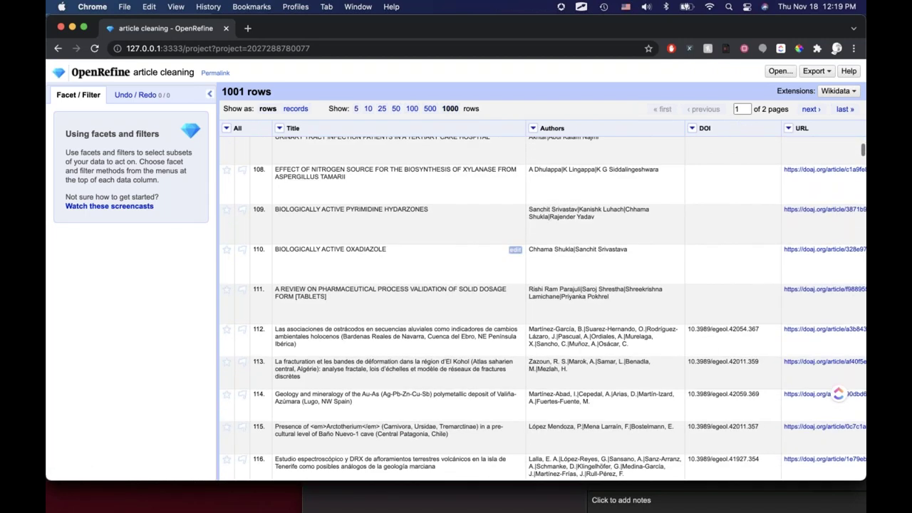
{"action": "scroll", "coordinate": [515, 251], "scroll_direction": "up", "scroll_amount": 20}
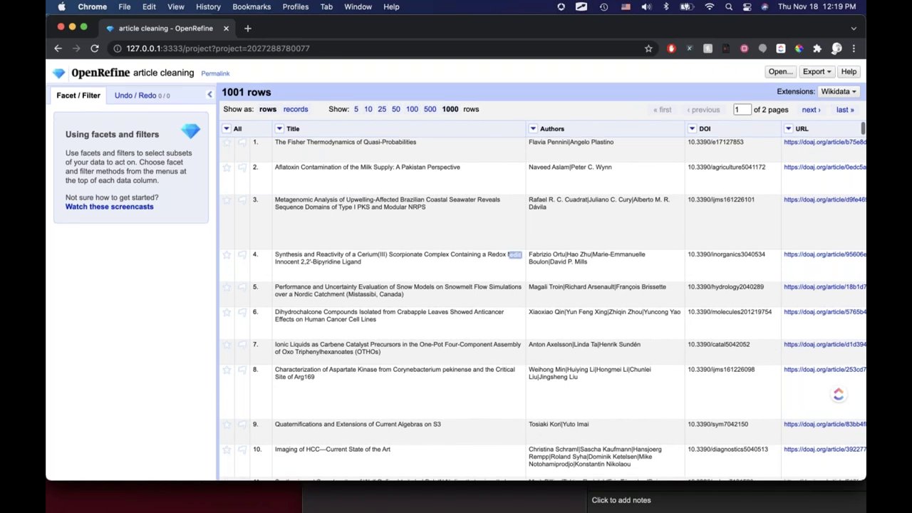
{"action": "left_click", "coordinate": [367, 109]}
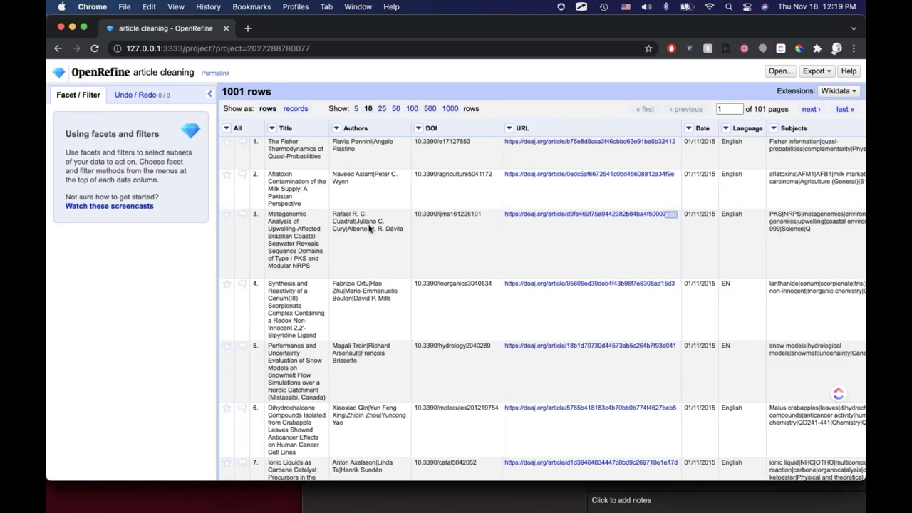
{"action": "scroll", "coordinate": [369, 228], "scroll_direction": "down", "scroll_amount": 3}
{"action": "scroll", "coordinate": [369, 228], "scroll_direction": "up", "scroll_amount": 3}
Outline the All column with its stars, flags and row numbers in a freehand annotation and exit annotation mode
{"action": "mouse_move", "coordinate": [273, 219]}
{"action": "key", "text": "ctrl+shift+a"}
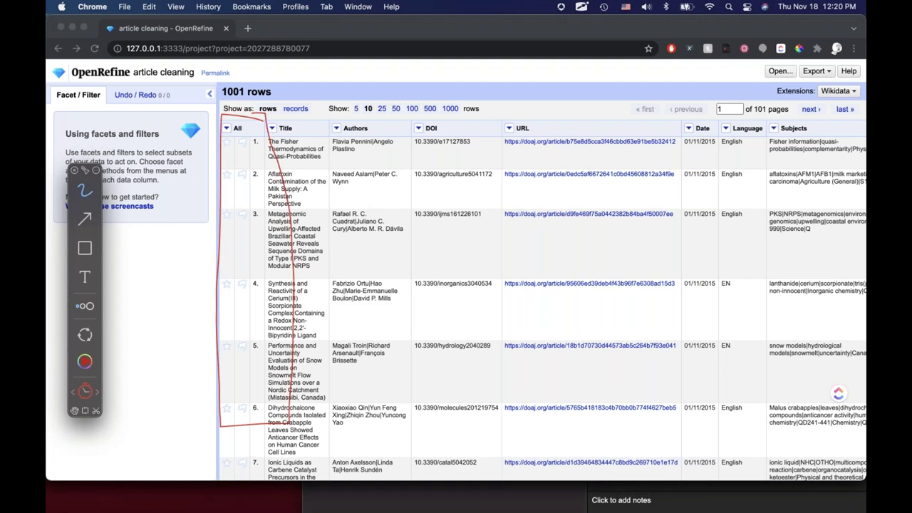
{"action": "key", "text": "ctrl+shift+a"}
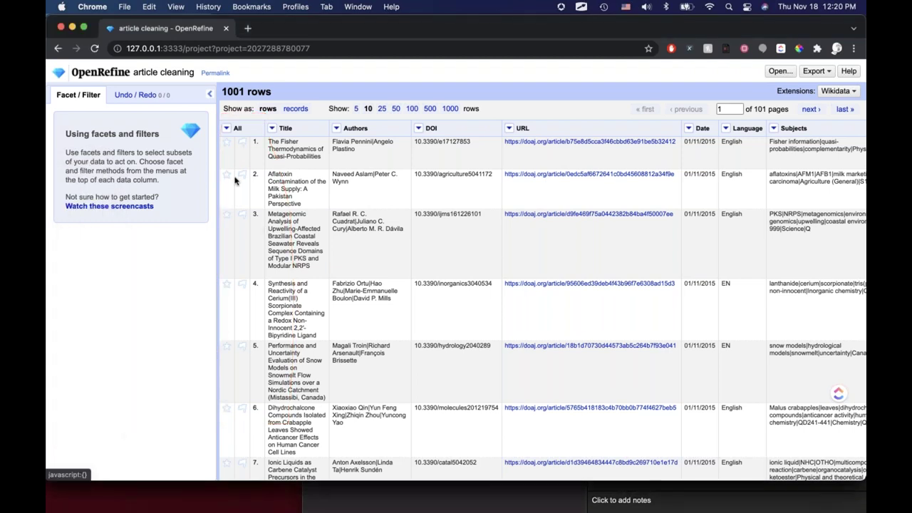
Star row 4 and flag row 3, and remove the star and the flag again
{"action": "left_click", "coordinate": [226, 284]}
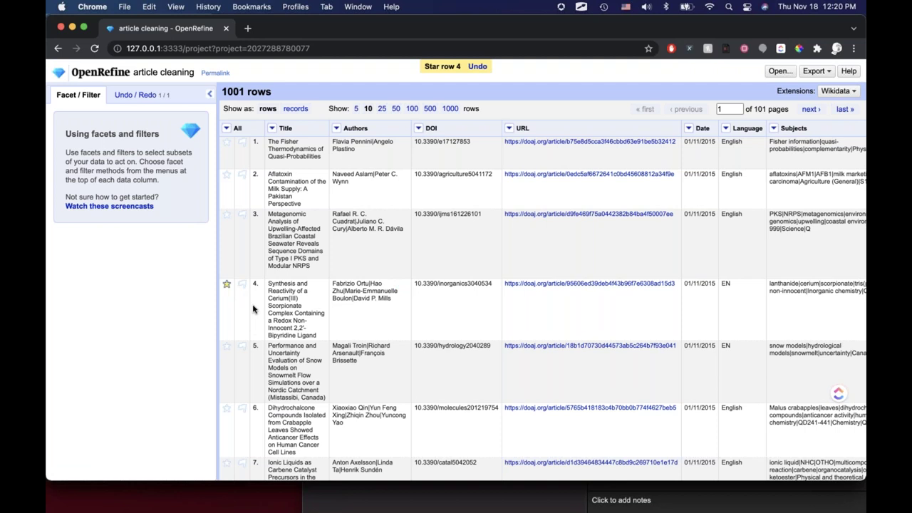
{"action": "left_click", "coordinate": [243, 215]}
{"action": "left_click", "coordinate": [226, 284]}
{"action": "left_click", "coordinate": [242, 215]}
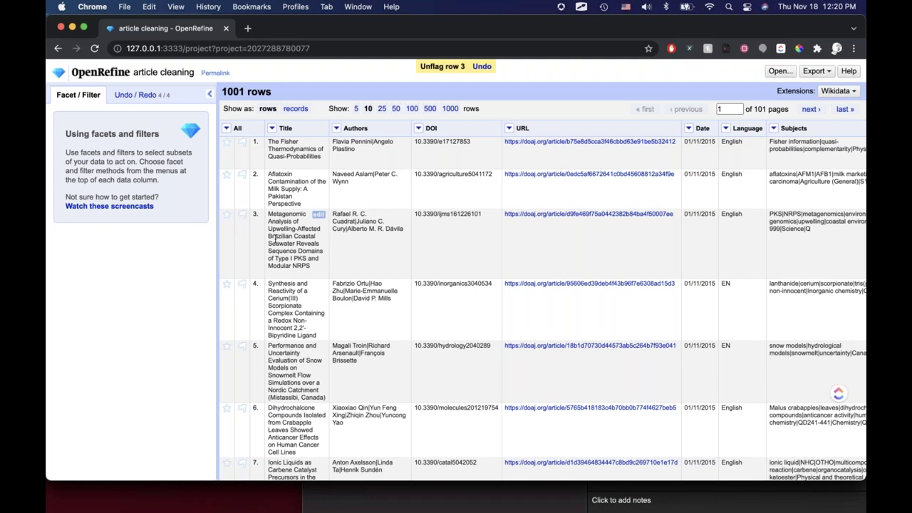
{"action": "left_click", "coordinate": [227, 128]}
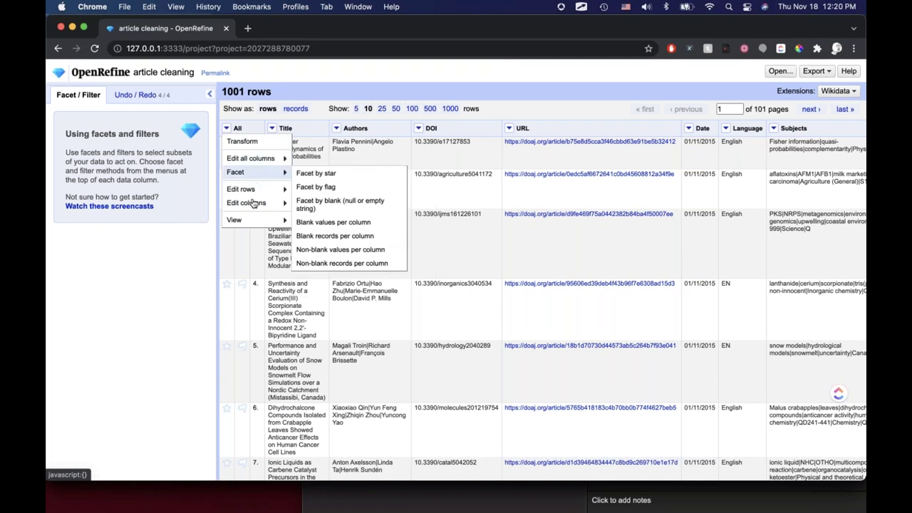
{"action": "left_click", "coordinate": [227, 128]}
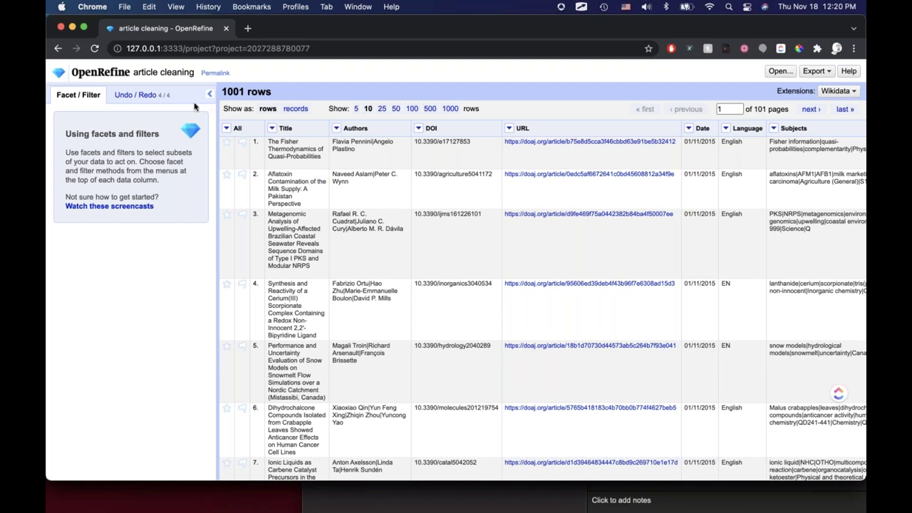
Circle the Undo / Redo counter with an annotation and roll the project history back to Flag row 3
{"action": "mouse_move", "coordinate": [177, 89]}
{"action": "left_mouse_down"}
{"action": "mouse_move", "coordinate": [145, 104]}
{"action": "mouse_move", "coordinate": [177, 104]}
{"action": "mouse_move", "coordinate": [158, 86]}
{"action": "left_mouse_up"}
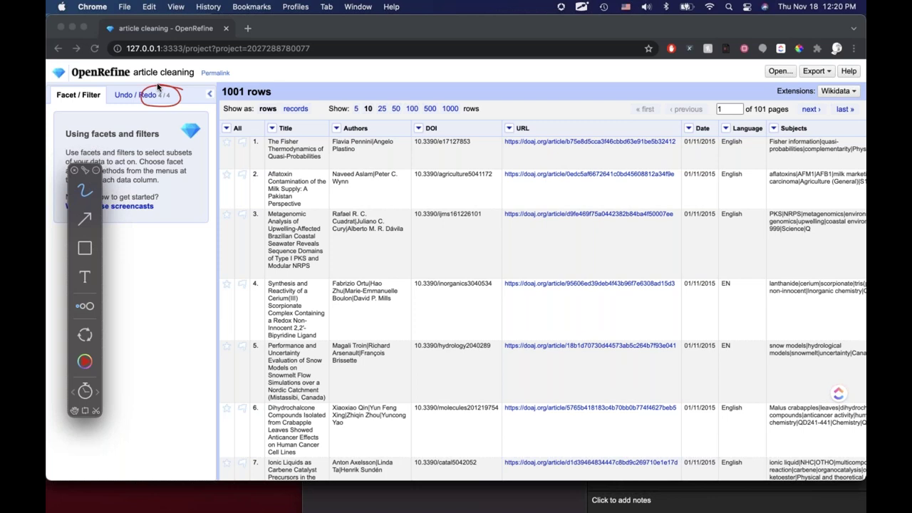
{"action": "left_click", "coordinate": [142, 95]}
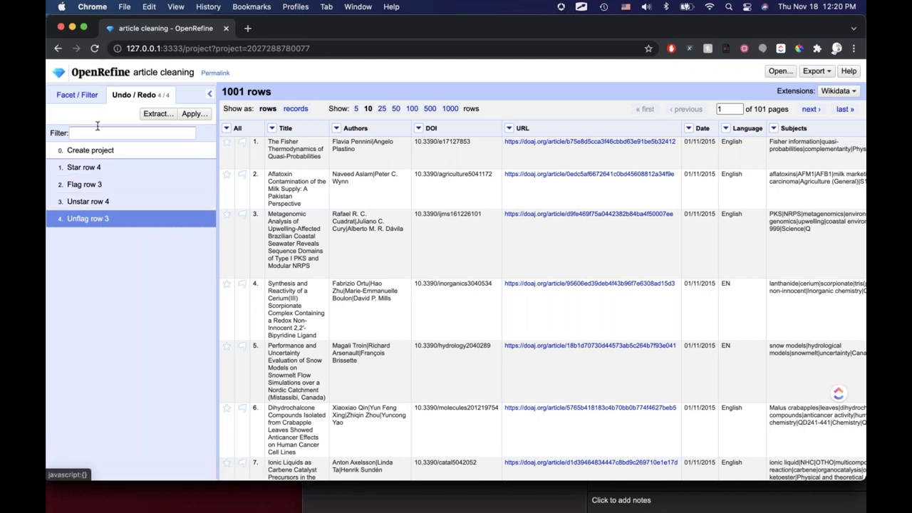
{"action": "left_click", "coordinate": [112, 169]}
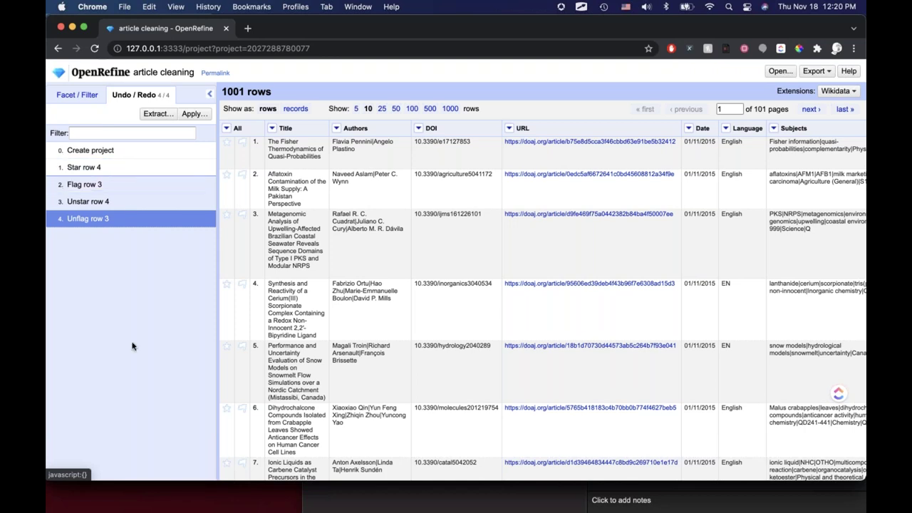
{"action": "left_click", "coordinate": [98, 185]}
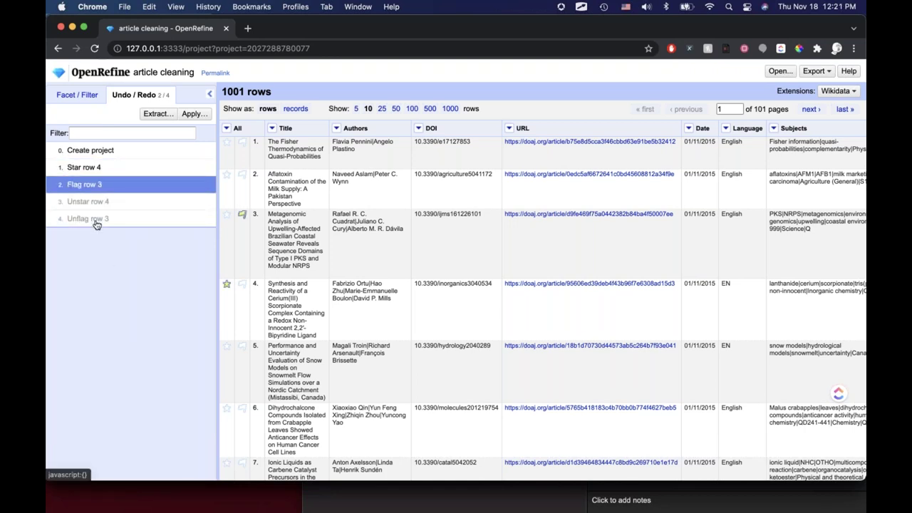
Move the project history back and forth through Unstar row 4, Star row 4 and Create project, finishing at Unflag row 3
{"action": "left_click", "coordinate": [101, 201]}
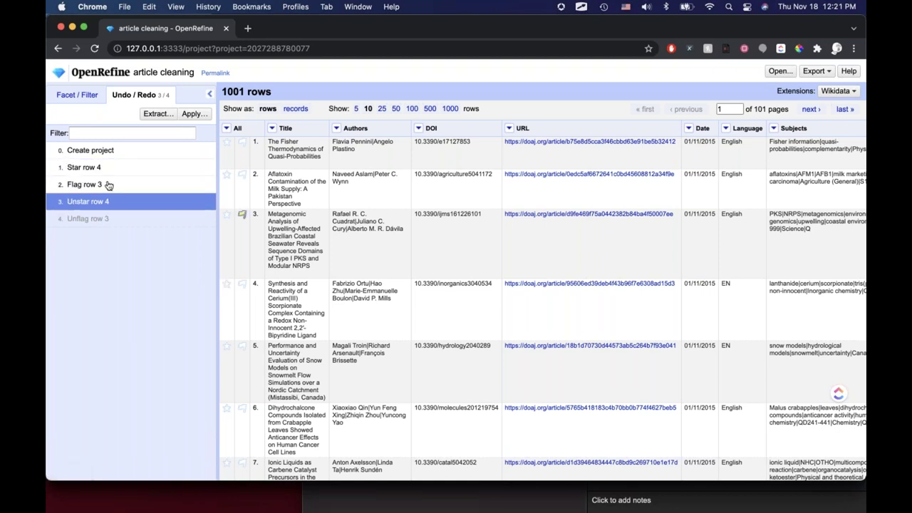
{"action": "left_click", "coordinate": [108, 215]}
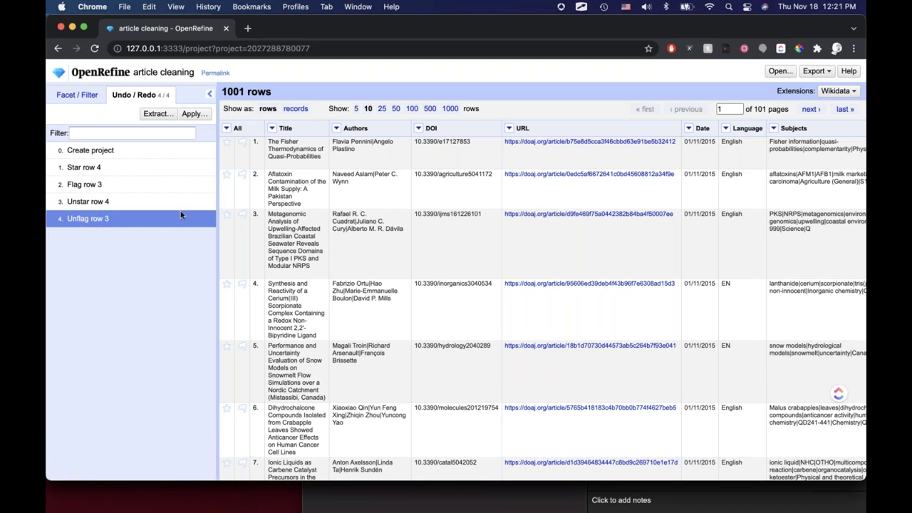
{"action": "left_click", "coordinate": [84, 172]}
{"action": "left_click", "coordinate": [98, 222]}
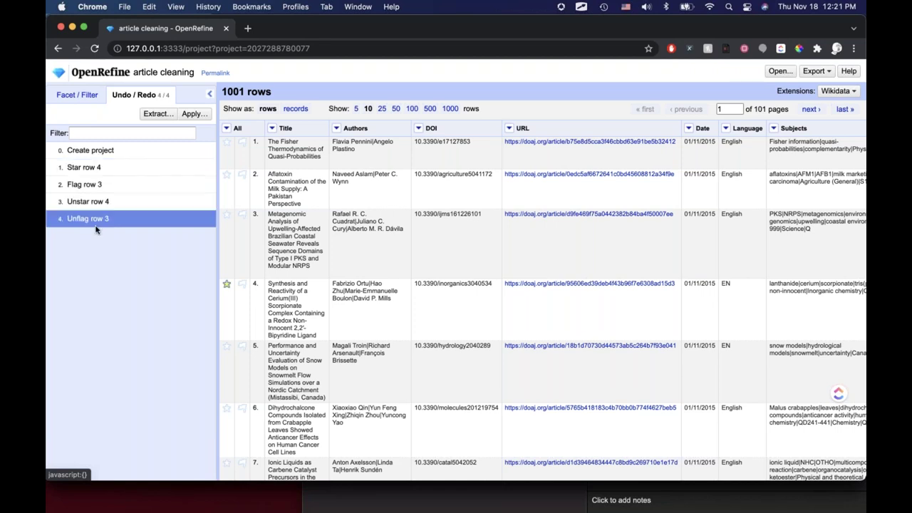
{"action": "left_click", "coordinate": [98, 151]}
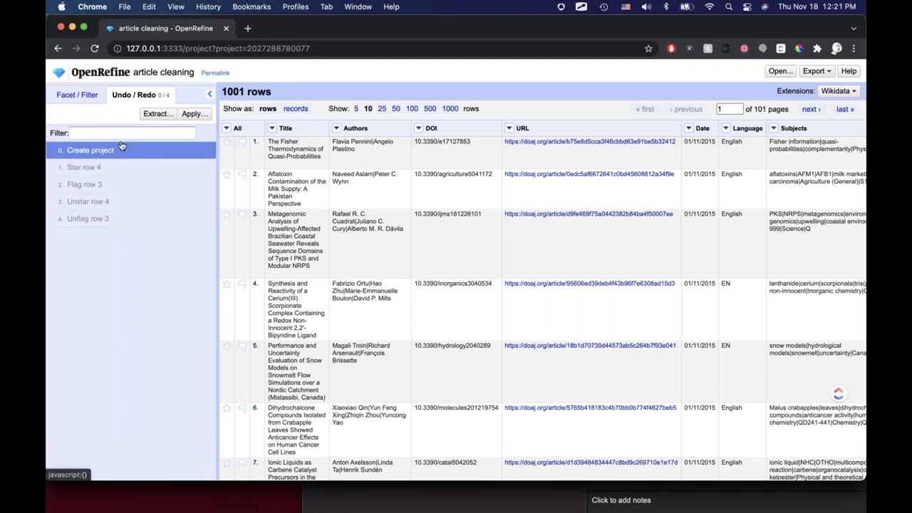
{"action": "left_click", "coordinate": [80, 202]}
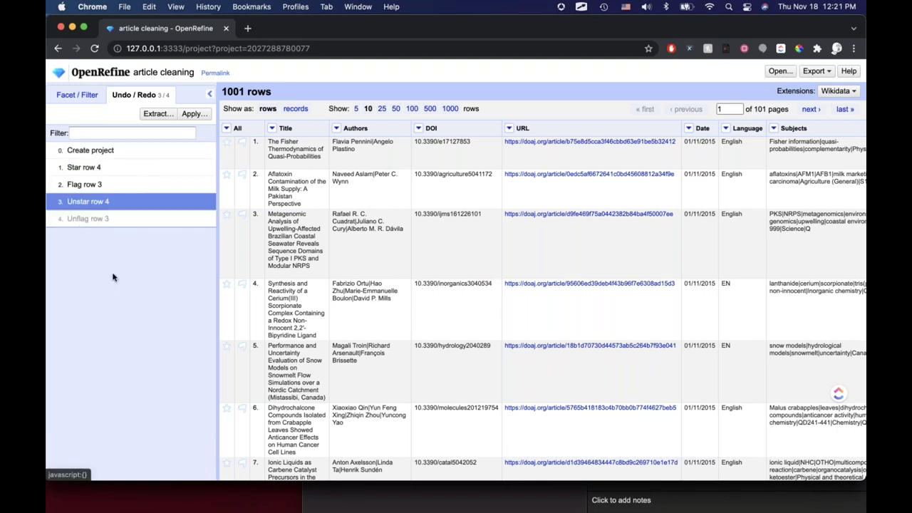
{"action": "left_click", "coordinate": [114, 223]}
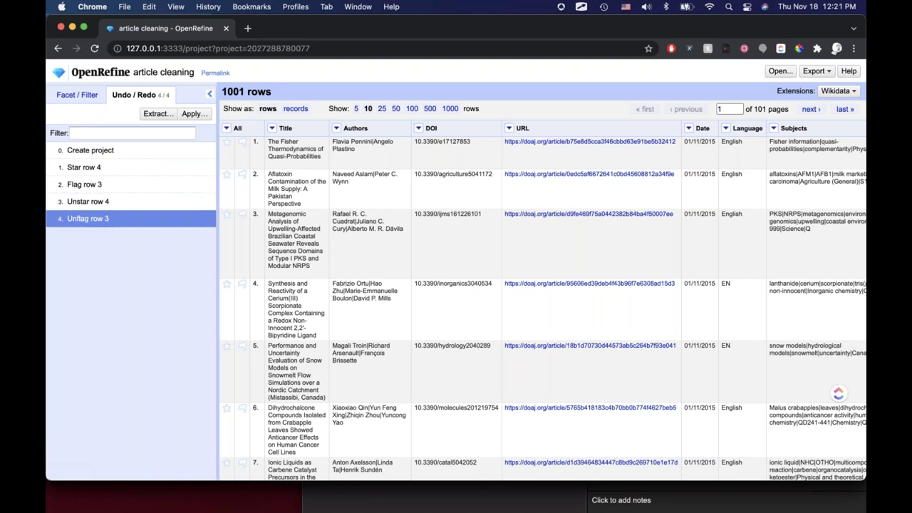
View the extractable operation history without extracting anything, and show the facets and filters area, collapsing and reopening it
{"action": "left_click", "coordinate": [159, 113]}
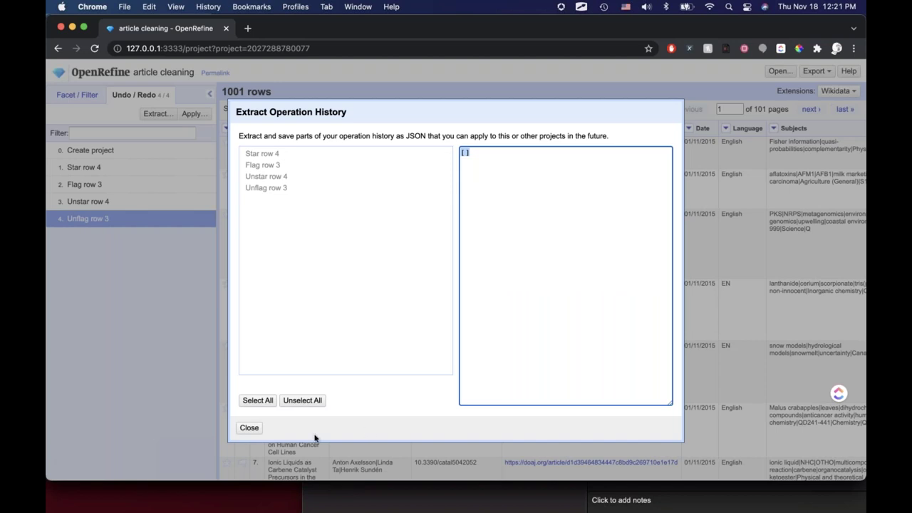
{"action": "left_click", "coordinate": [246, 430]}
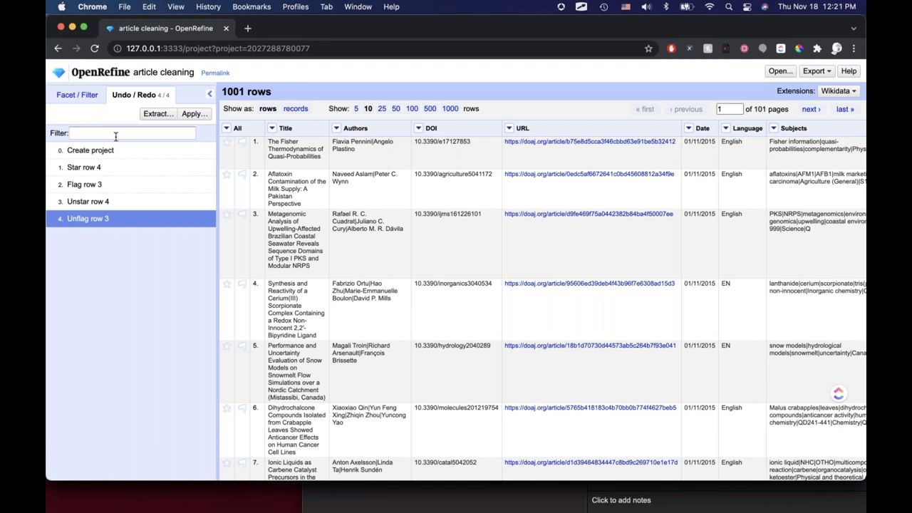
{"action": "left_click", "coordinate": [68, 98]}
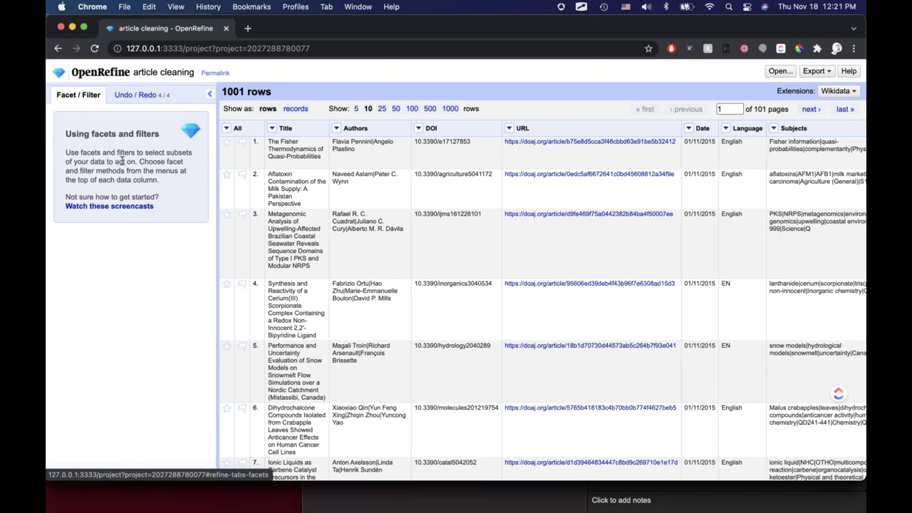
{"action": "left_click", "coordinate": [209, 95]}
{"action": "left_click", "coordinate": [53, 95]}
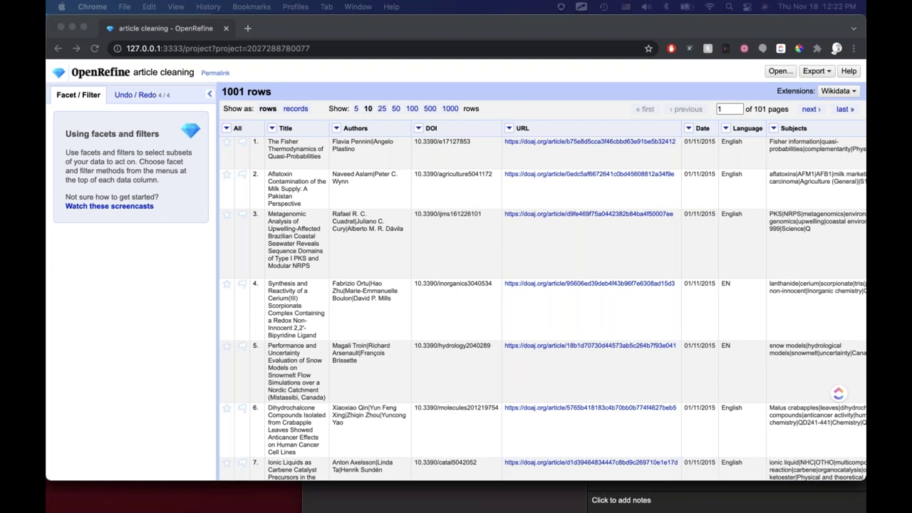
Enlarge the page to 150% to inspect all columns across the table, reset it, and set the page zoom to 110%
{"action": "left_click", "coordinate": [426, 237]}
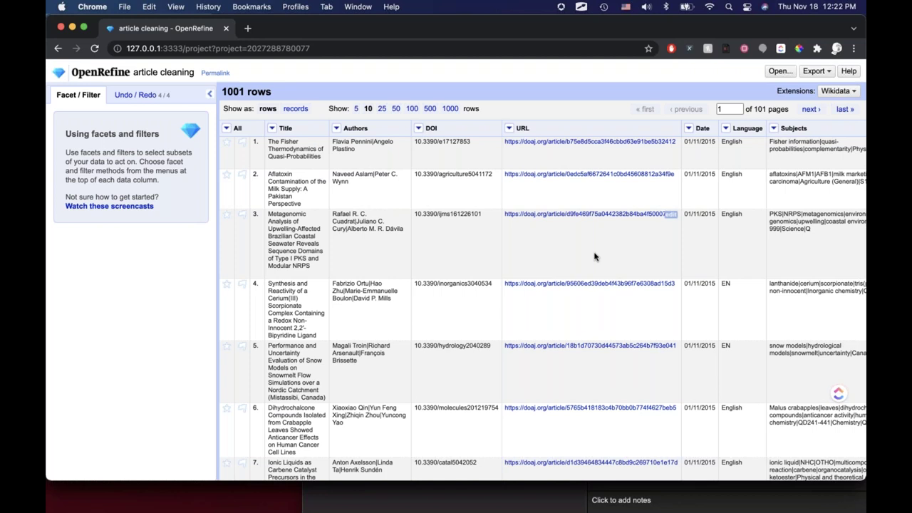
{"action": "key", "text": "super+equal"}
{"action": "key", "text": "super+equal"}
{"action": "key", "text": "super+equal"}
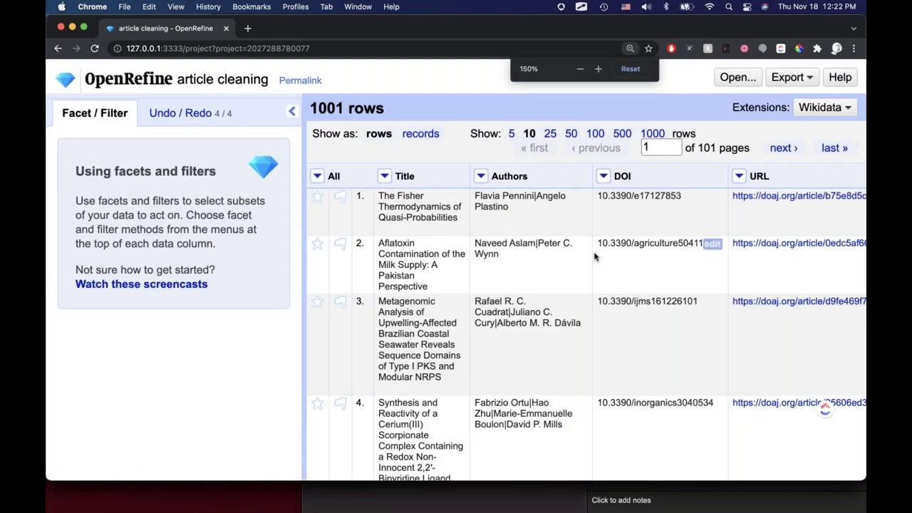
{"action": "scroll", "coordinate": [595, 256], "scroll_direction": "right", "scroll_amount": 10}
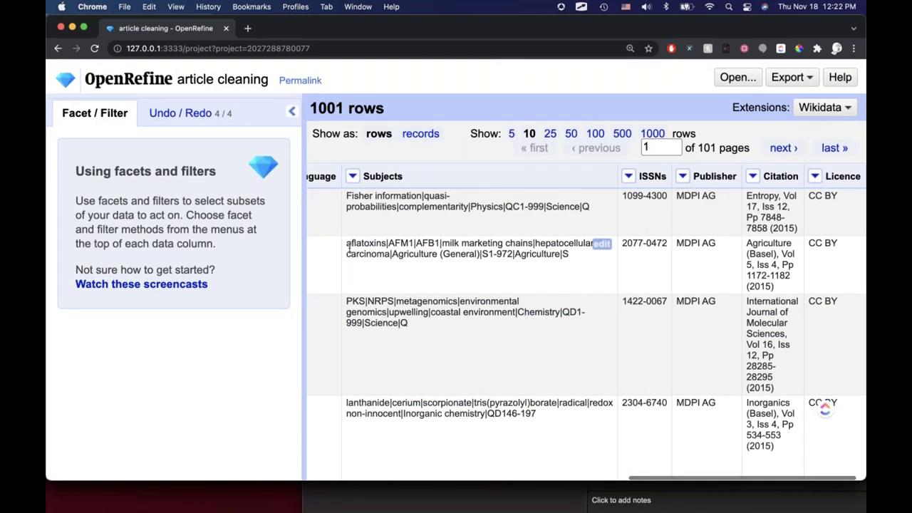
{"action": "scroll", "coordinate": [349, 247], "scroll_direction": "left", "scroll_amount": 10}
{"action": "key", "text": "super+0"}
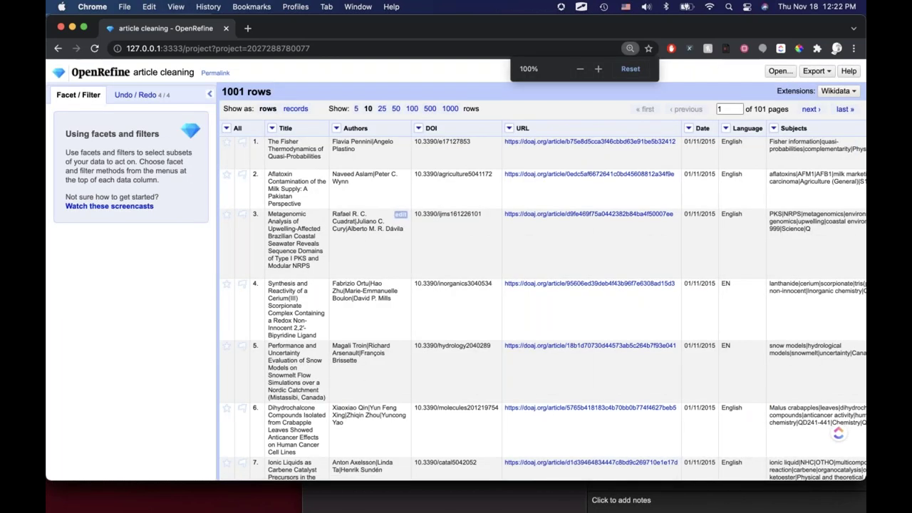
{"action": "key", "text": "super+equal"}
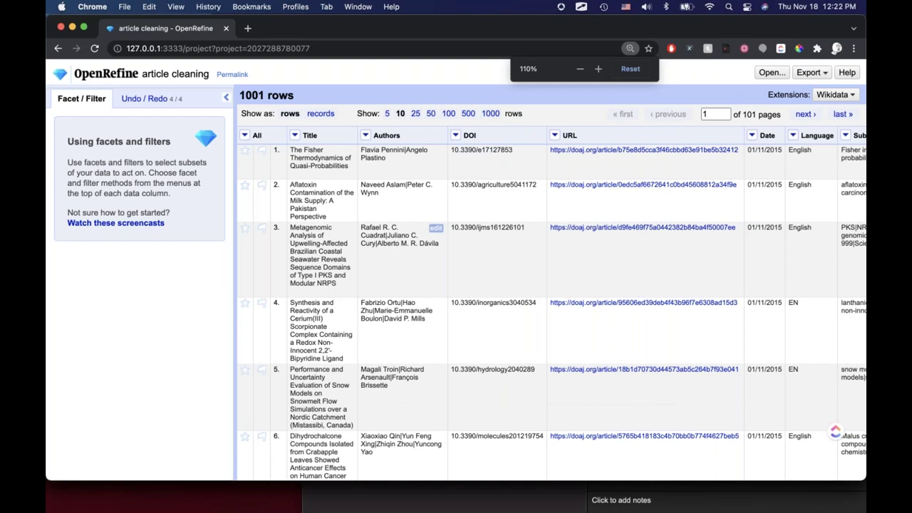
{"action": "scroll", "coordinate": [745, 138], "scroll_direction": "right", "scroll_amount": 3}
{"action": "scroll", "coordinate": [745, 139], "scroll_direction": "left", "scroll_amount": 3}
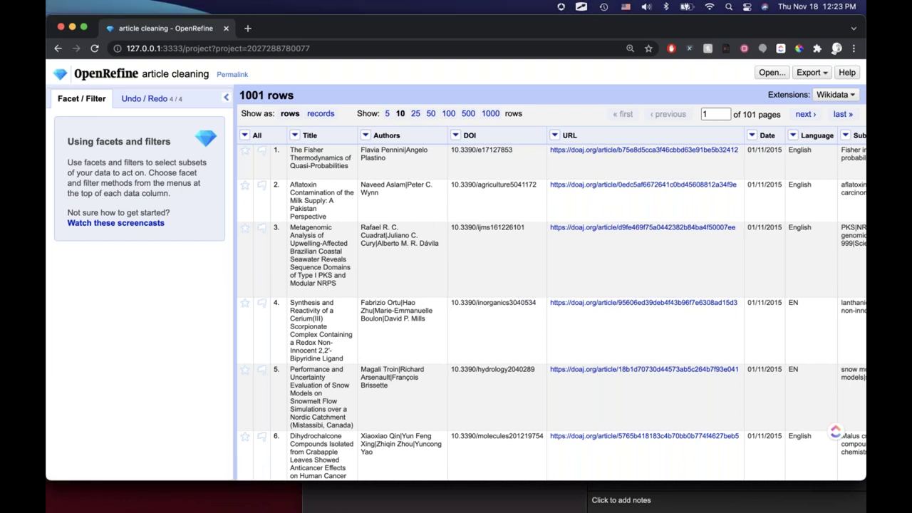
Switch to the Library Carpentry lesson, open its Setup page and highlight the instructions for downloading doaj-article-sample.csv
{"action": "key", "text": "super+grave"}
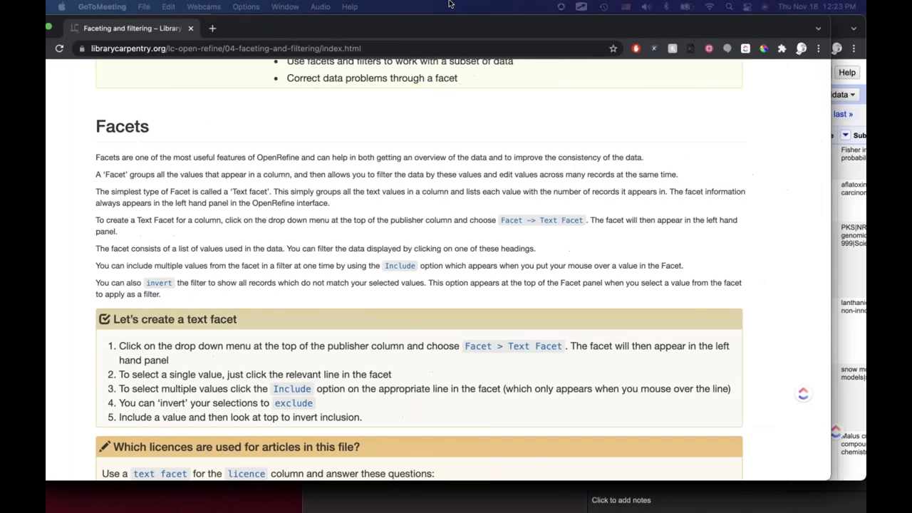
{"action": "scroll", "coordinate": [327, 189], "scroll_direction": "up", "scroll_amount": 10}
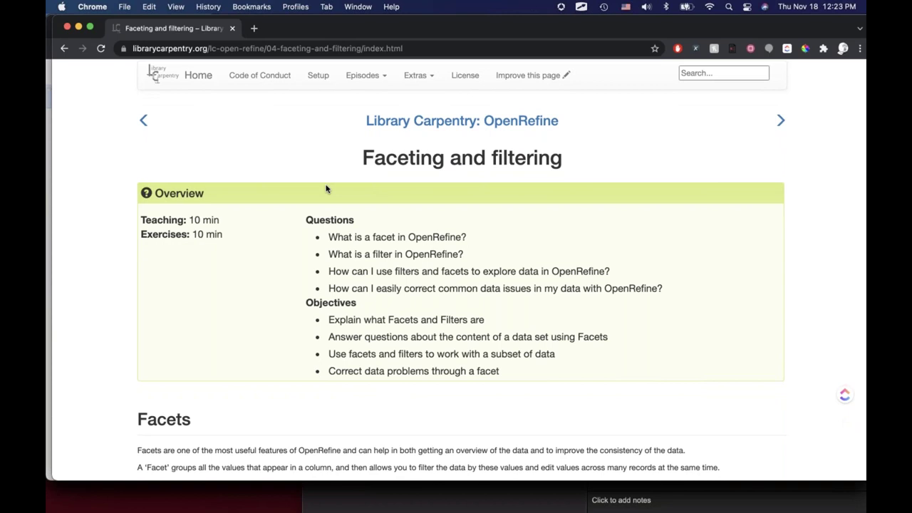
{"action": "key", "text": "super+bracketleft"}
{"action": "key", "text": "super+bracketleft"}
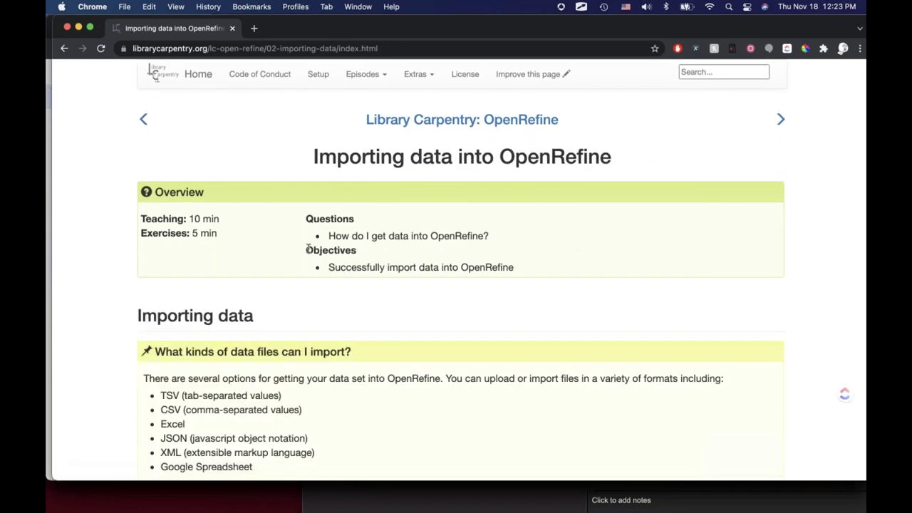
{"action": "scroll", "coordinate": [456, 271], "scroll_direction": "up", "scroll_amount": 2}
{"action": "left_click", "coordinate": [317, 74]}
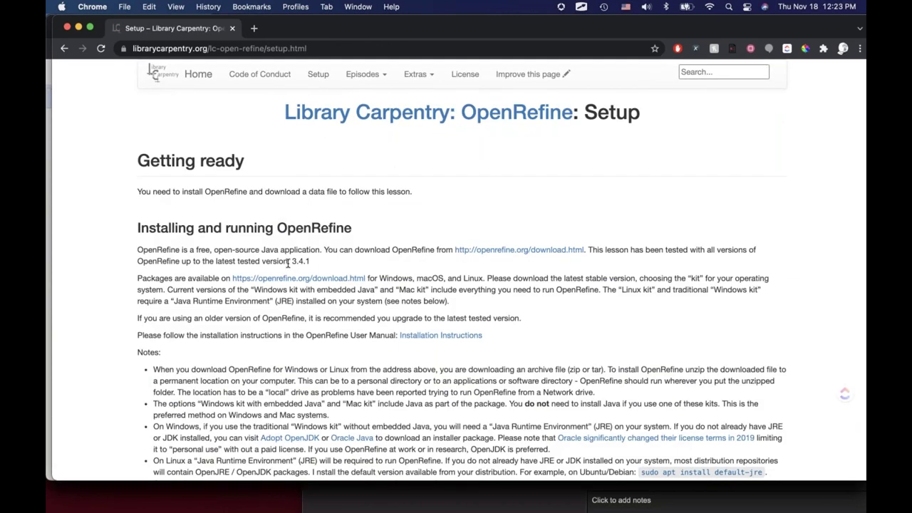
{"action": "scroll", "coordinate": [456, 271], "scroll_direction": "down", "scroll_amount": 3}
{"action": "scroll", "coordinate": [292, 279], "scroll_direction": "down", "scroll_amount": 1}
{"action": "left_click_drag", "start_coordinate": [343, 294], "coordinate": [191, 279]}
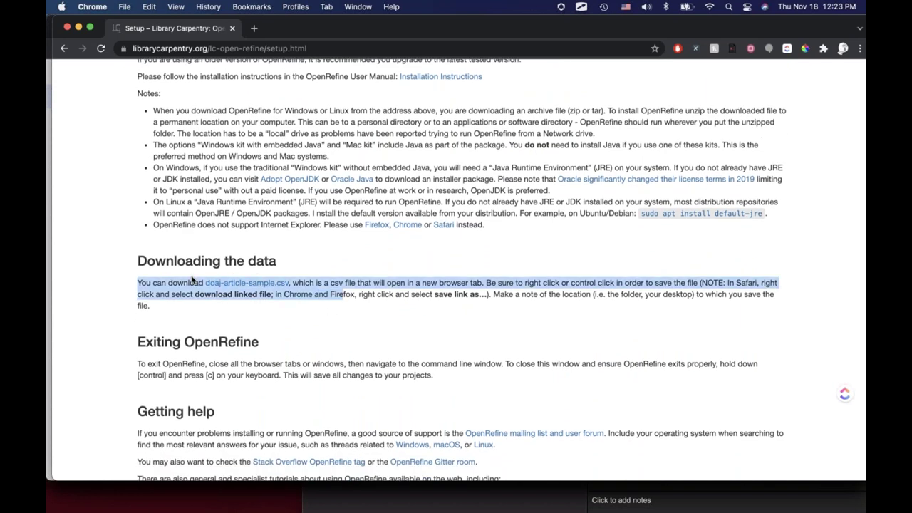
Switch back to the OpenRefine project and look through the Title column's facet and cell editing options without applying any
{"action": "key", "text": "super+grave"}
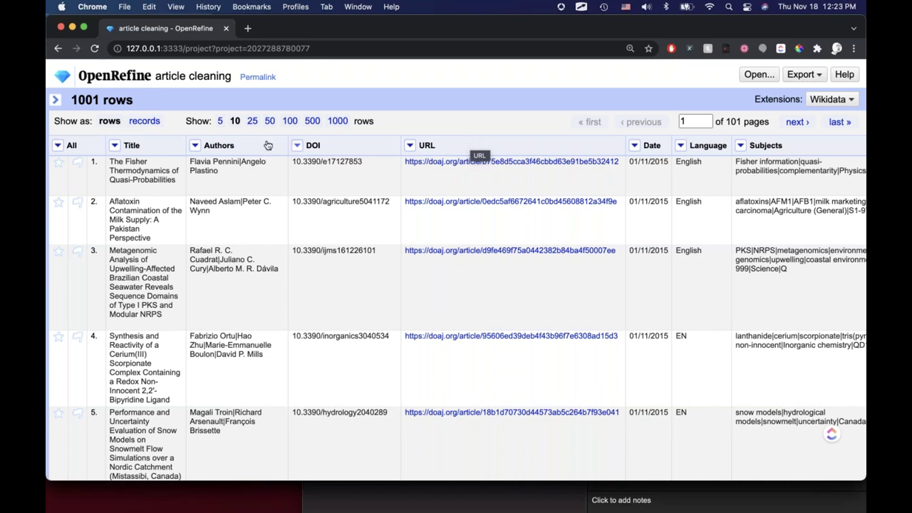
{"action": "left_click", "coordinate": [114, 146]}
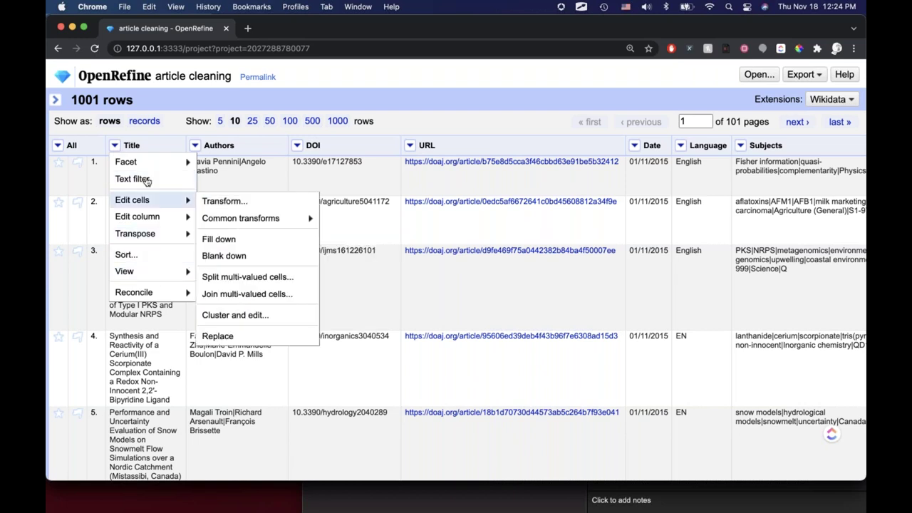
{"action": "mouse_move", "coordinate": [163, 162]}
{"action": "left_click", "coordinate": [144, 148]}
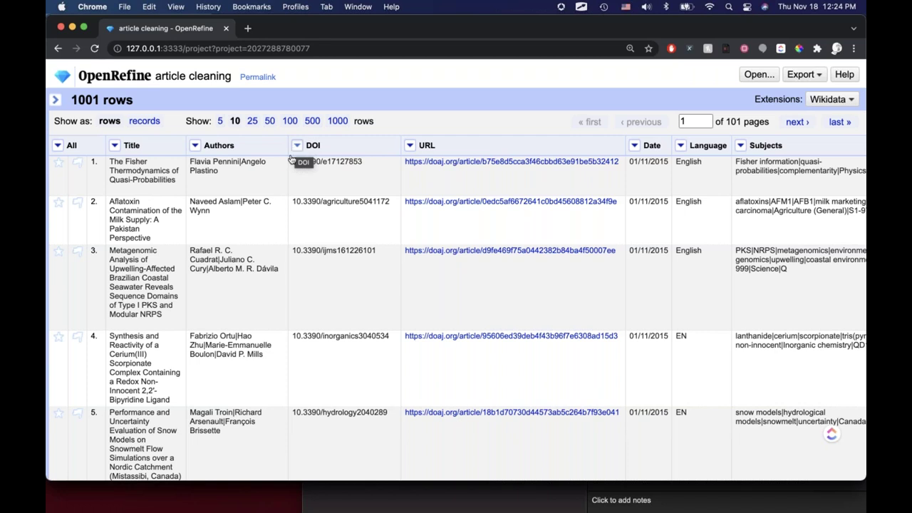
Mark the pipe character between the two authors in row 2 with a freehand annotation and exit annotation mode
{"action": "mouse_move", "coordinate": [275, 162]}
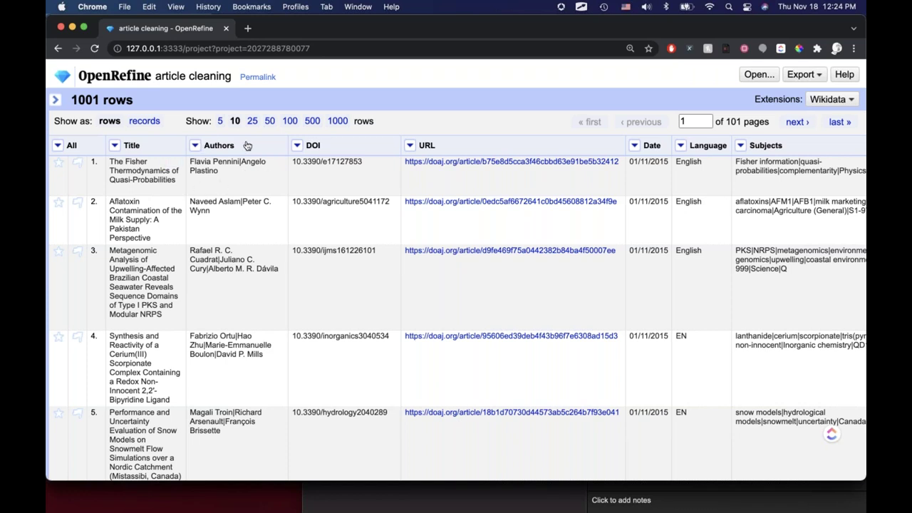
{"action": "key", "text": "ctrl+shift+a"}
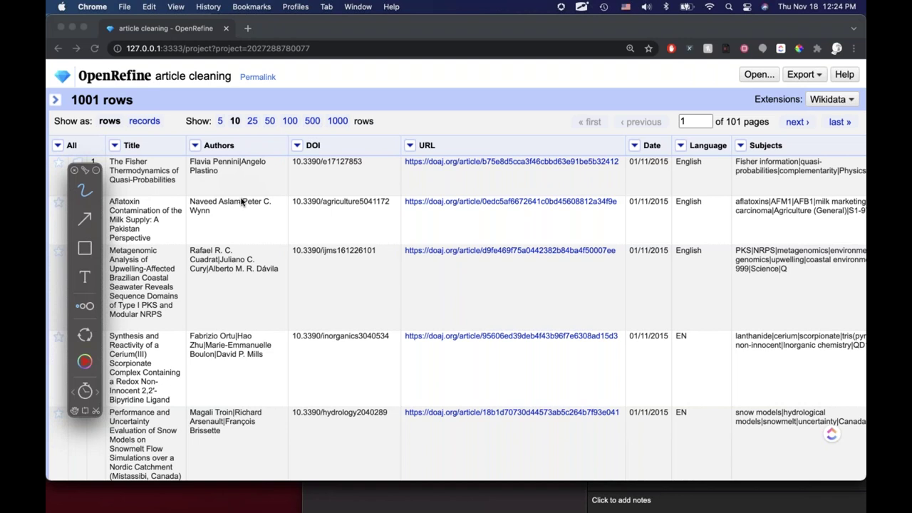
{"action": "left_click_drag", "start_coordinate": [246, 200], "coordinate": [243, 197]}
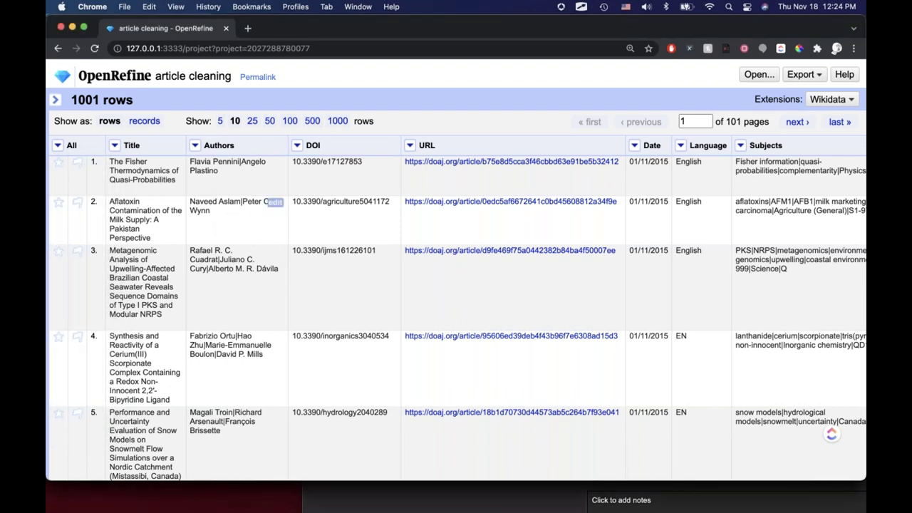
Look over the multi-author cells in the Authors column, highlight the authors in row 1 and clear the highlight
{"action": "scroll", "coordinate": [232, 213], "scroll_direction": "down", "scroll_amount": 1}
{"action": "scroll", "coordinate": [235, 171], "scroll_direction": "down", "scroll_amount": 3}
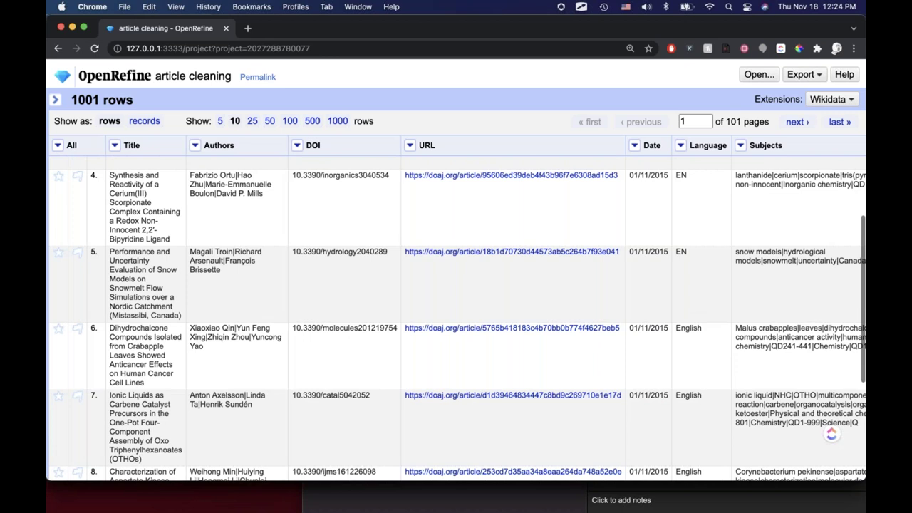
{"action": "scroll", "coordinate": [236, 207], "scroll_direction": "up", "scroll_amount": 4}
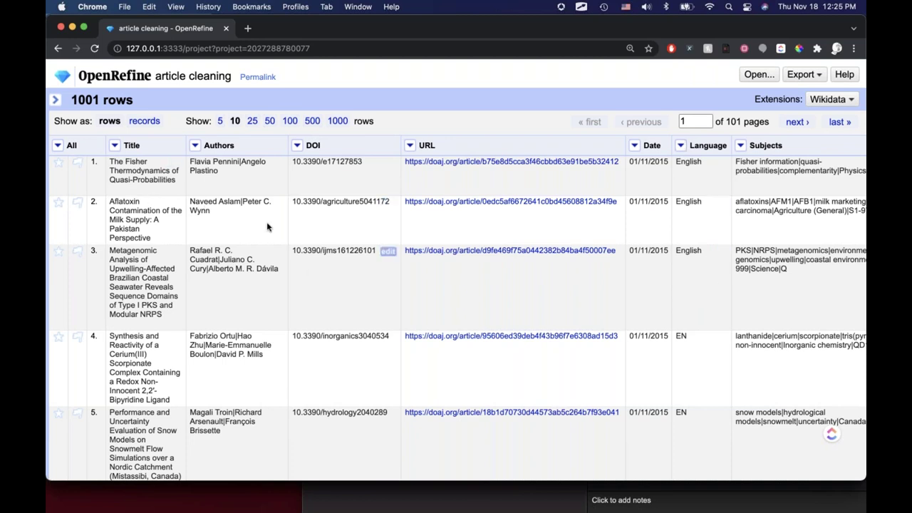
{"action": "triple_click", "coordinate": [216, 185]}
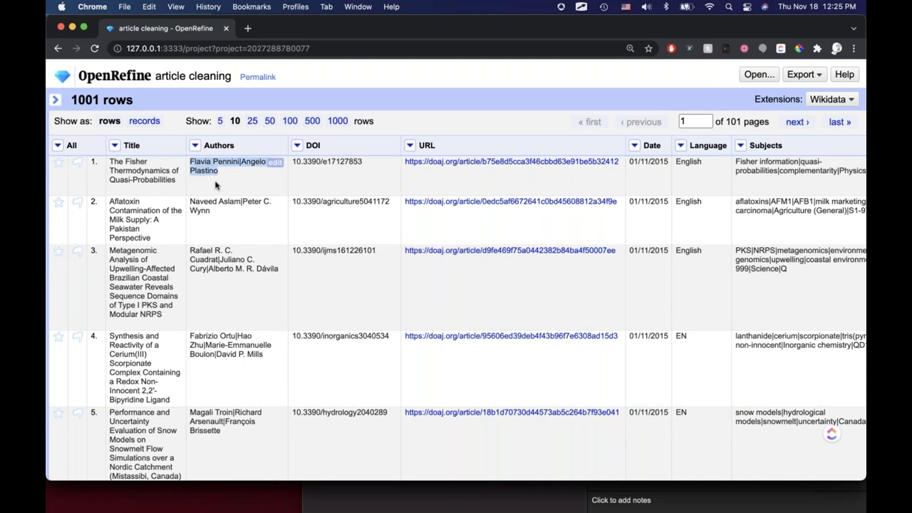
{"action": "left_click", "coordinate": [225, 222]}
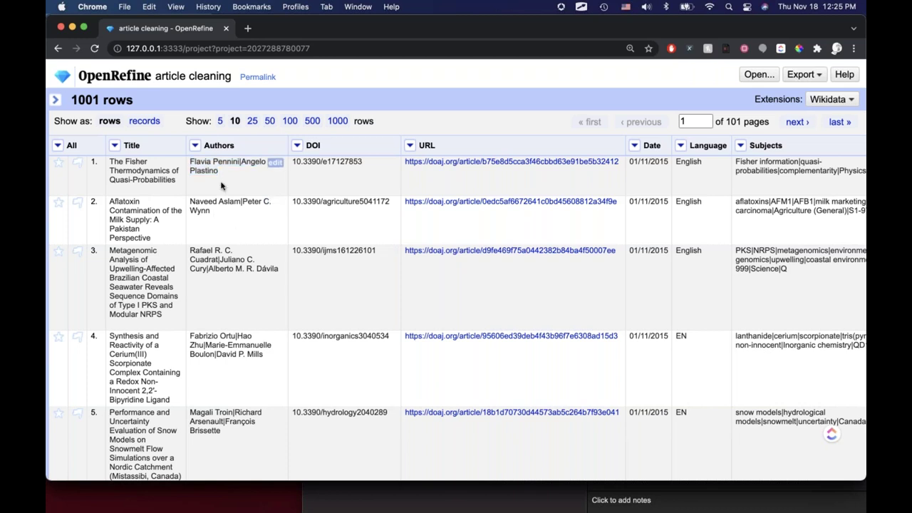
Split the multi-valued cells in the Authors column by the separator |
{"action": "left_click", "coordinate": [195, 145]}
{"action": "mouse_move", "coordinate": [196, 156]}
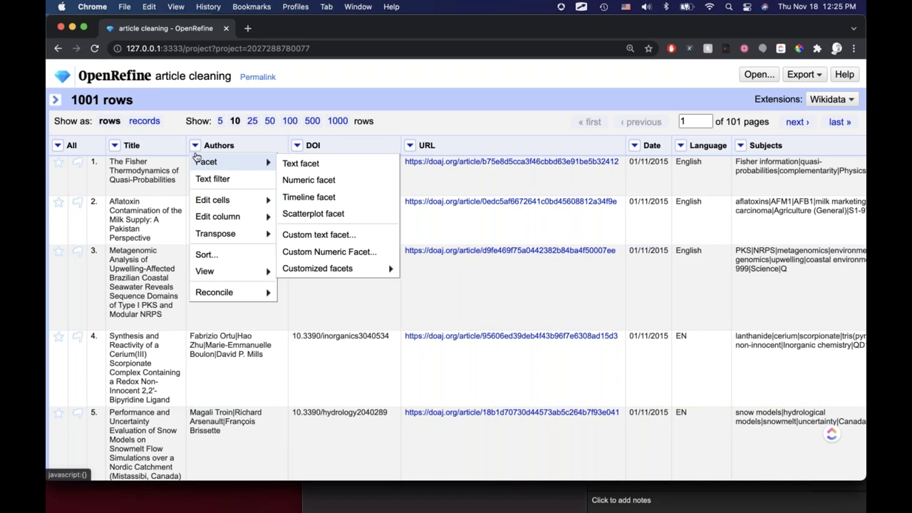
{"action": "mouse_move", "coordinate": [211, 204]}
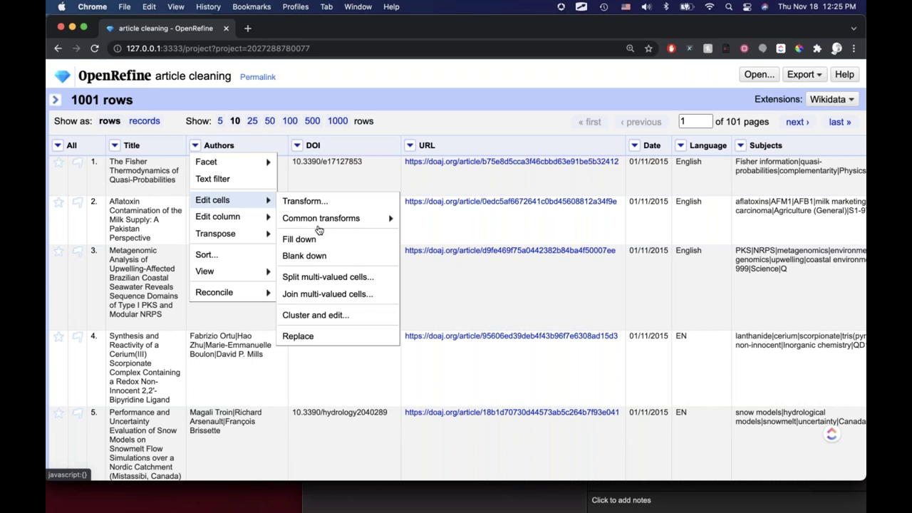
{"action": "left_click", "coordinate": [371, 279]}
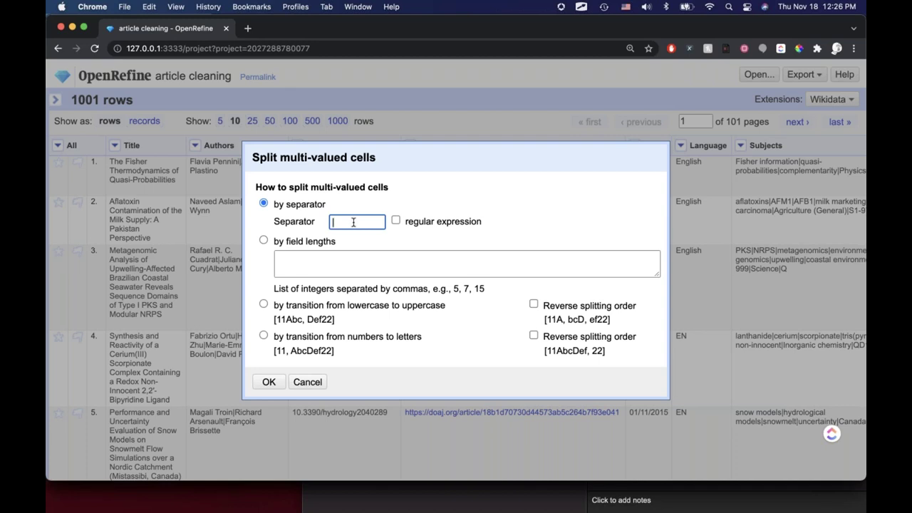
{"action": "left_click", "coordinate": [268, 382]}
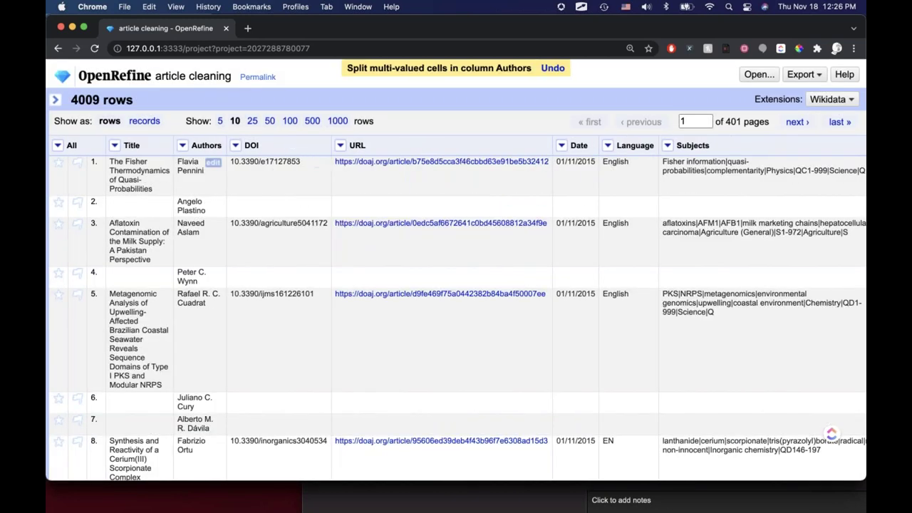
Look over the Authors column after the split, highlighting the individual author cells in the first few rows
{"action": "key", "text": "ctrl+alt+a"}
{"action": "mouse_move", "coordinate": [207, 193]}
{"action": "left_mouse_down"}
{"action": "mouse_move", "coordinate": [178, 192]}
{"action": "mouse_move", "coordinate": [172, 218]}
{"action": "mouse_move", "coordinate": [181, 219]}
{"action": "mouse_move", "coordinate": [176, 185]}
{"action": "left_mouse_up"}
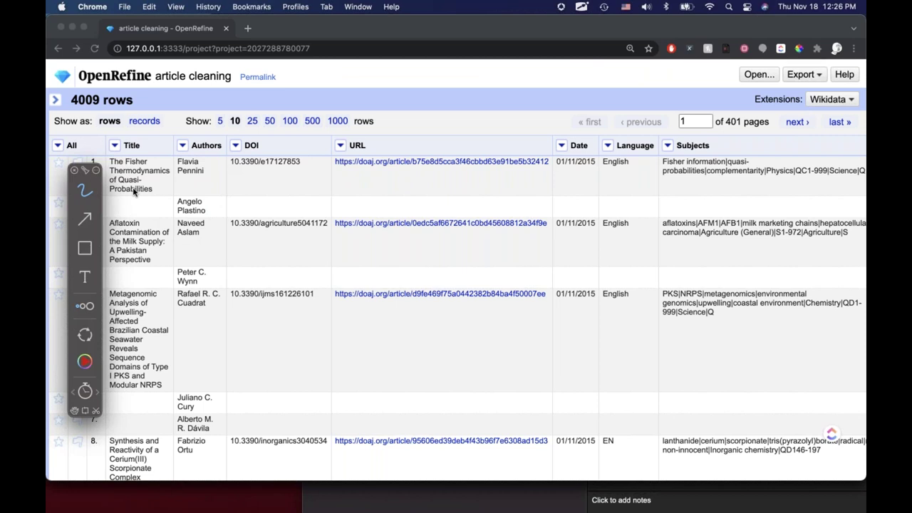
{"action": "key", "text": "Escape"}
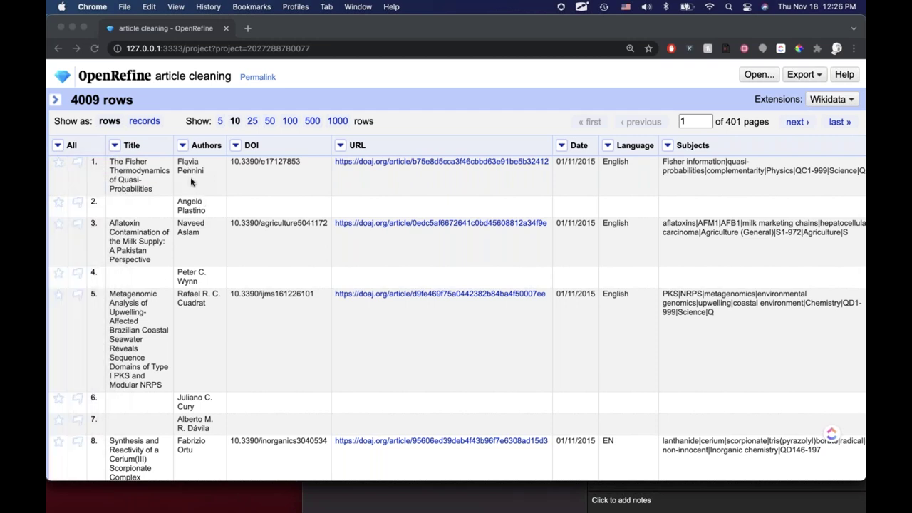
{"action": "mouse_move", "coordinate": [205, 217]}
{"action": "left_mouse_down"}
{"action": "mouse_move", "coordinate": [177, 224]}
{"action": "mouse_move", "coordinate": [194, 214]}
{"action": "left_mouse_up"}
{"action": "left_click", "coordinate": [222, 281]}
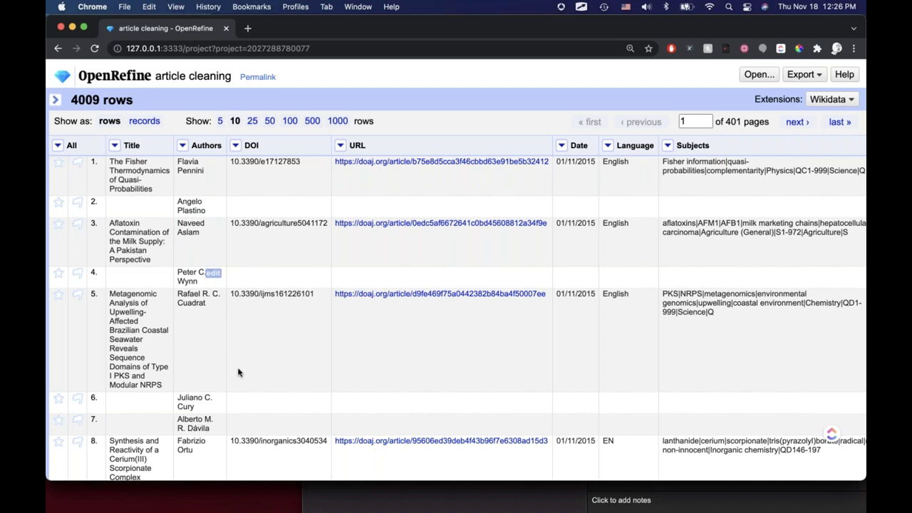
{"action": "scroll", "coordinate": [200, 364], "scroll_direction": "down", "scroll_amount": 3}
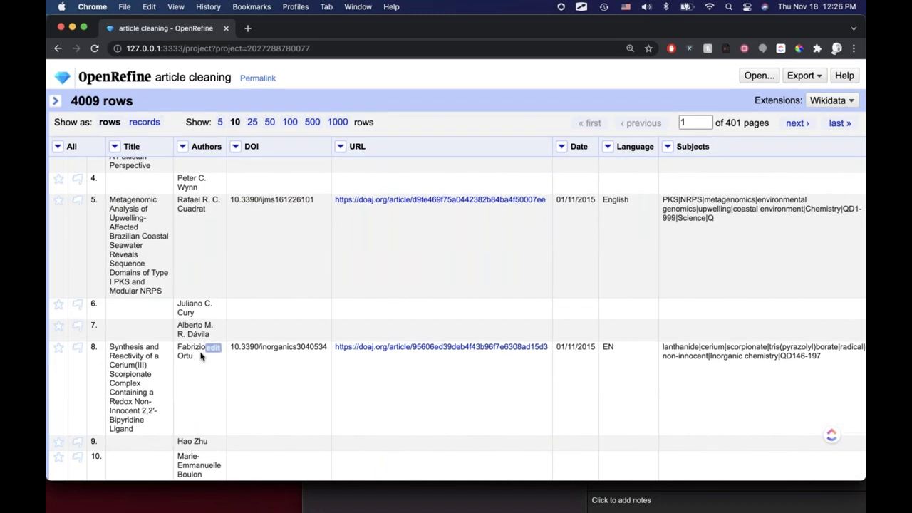
{"action": "scroll", "coordinate": [201, 352], "scroll_direction": "up", "scroll_amount": 3}
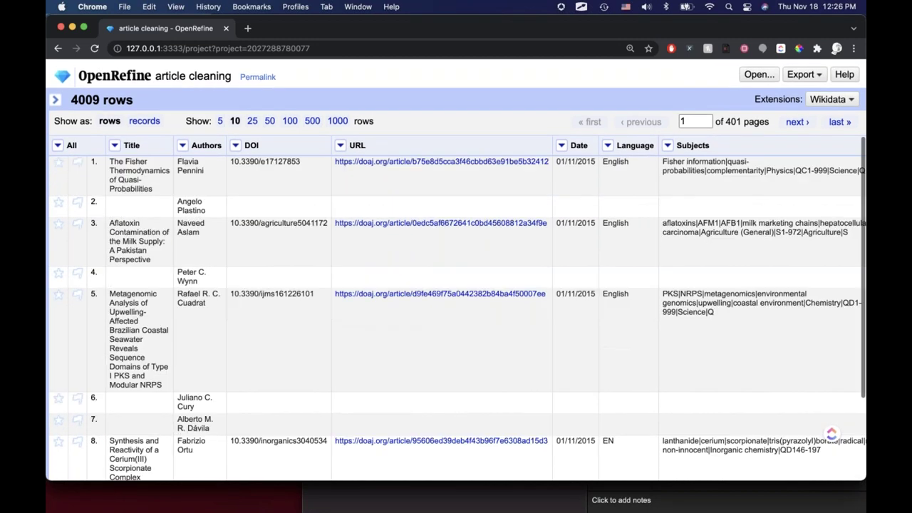
Revert the project to the Unflag row 3 history state, reapply the Authors split, and revert to Unflag row 3 again
{"action": "left_click", "coordinate": [57, 101]}
{"action": "left_click", "coordinate": [151, 106]}
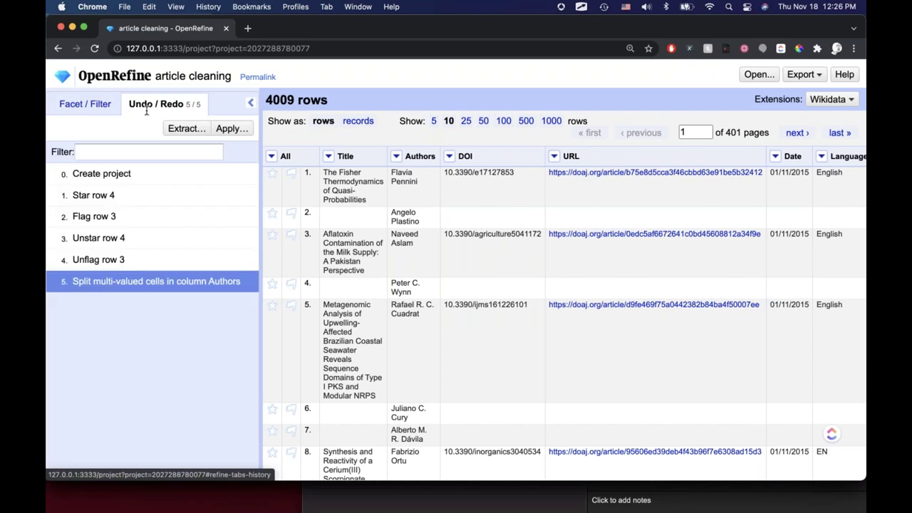
{"action": "left_click", "coordinate": [151, 260]}
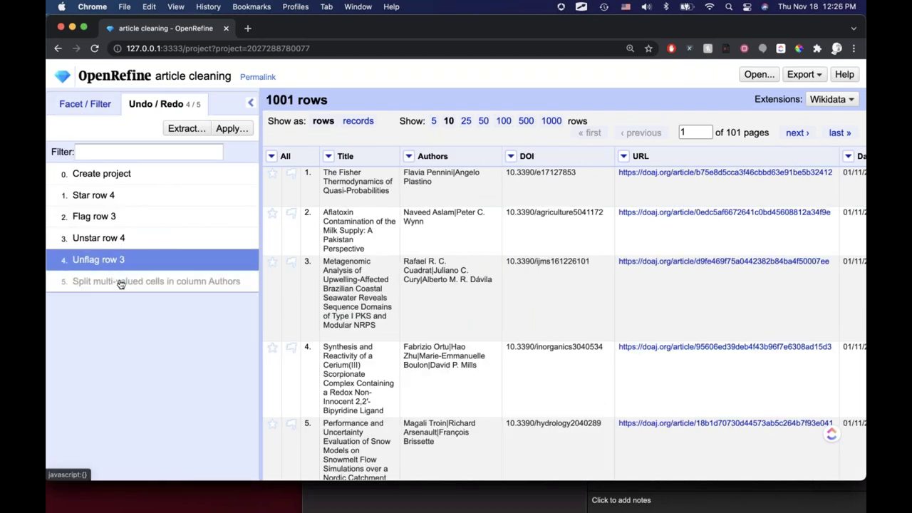
{"action": "left_click", "coordinate": [119, 285]}
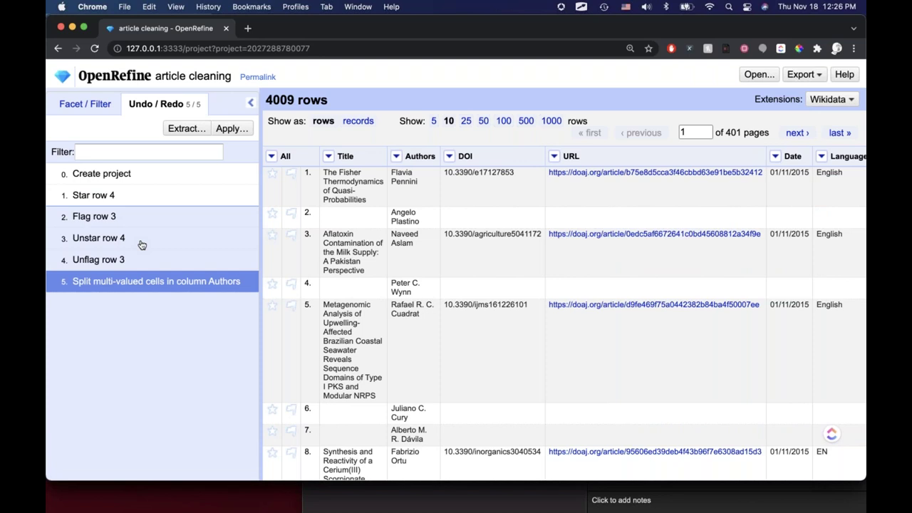
{"action": "left_click", "coordinate": [138, 260]}
{"action": "left_click", "coordinate": [250, 103]}
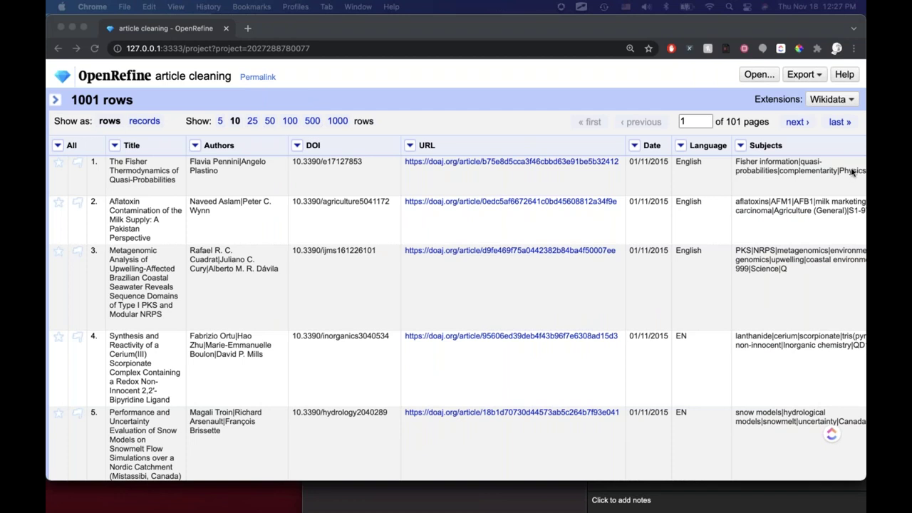
Add a text facet on the Language column, which mixes English and EN values, and bring the facet into view
{"action": "left_click", "coordinate": [598, 228]}
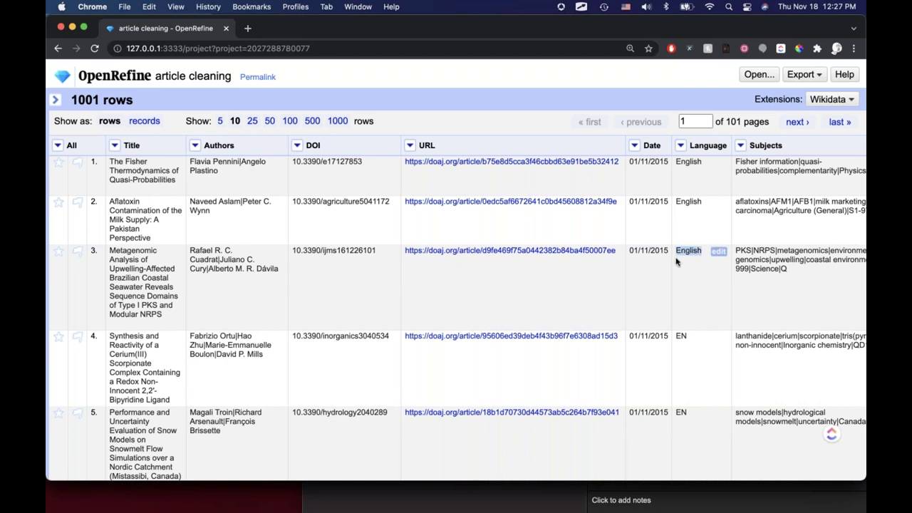
{"action": "scroll", "coordinate": [684, 271], "scroll_direction": "down", "scroll_amount": 2}
{"action": "double_click", "coordinate": [701, 287]}
{"action": "scroll", "coordinate": [698, 290], "scroll_direction": "up", "scroll_amount": 1}
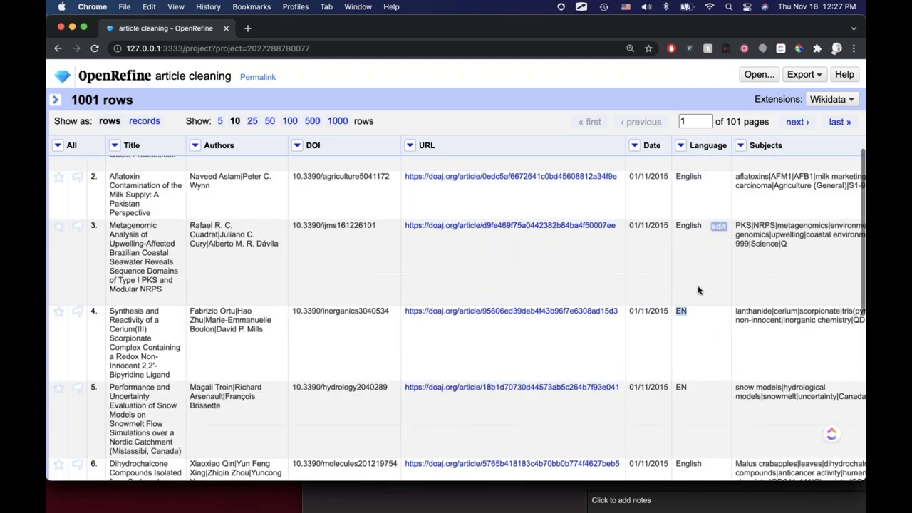
{"action": "scroll", "coordinate": [697, 290], "scroll_direction": "up", "scroll_amount": 1}
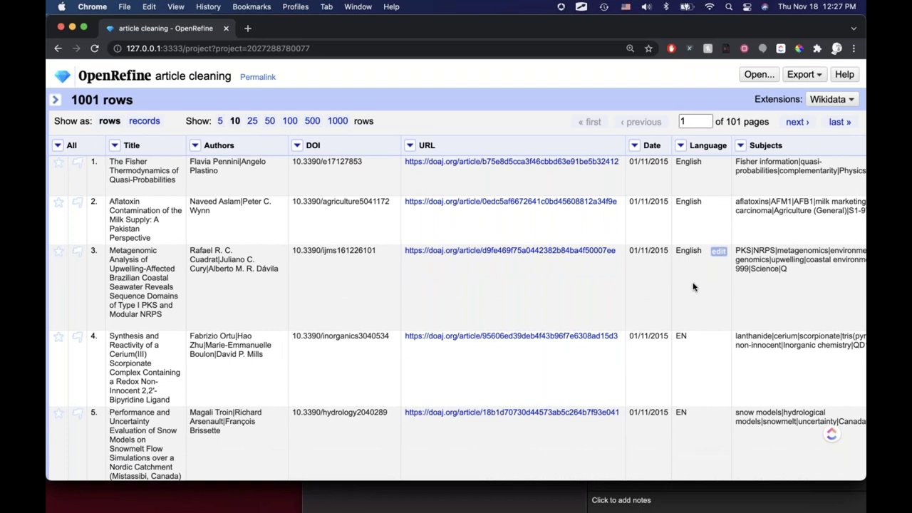
{"action": "left_click", "coordinate": [680, 146]}
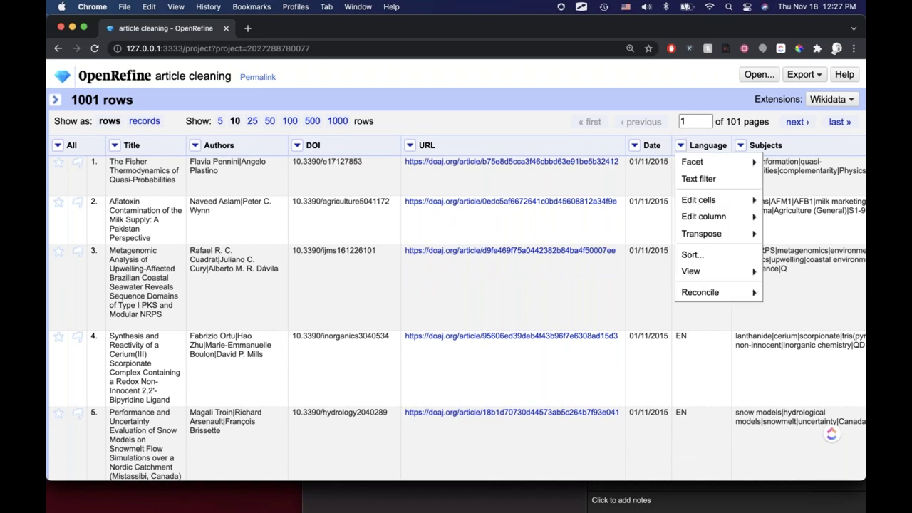
{"action": "mouse_move", "coordinate": [685, 160]}
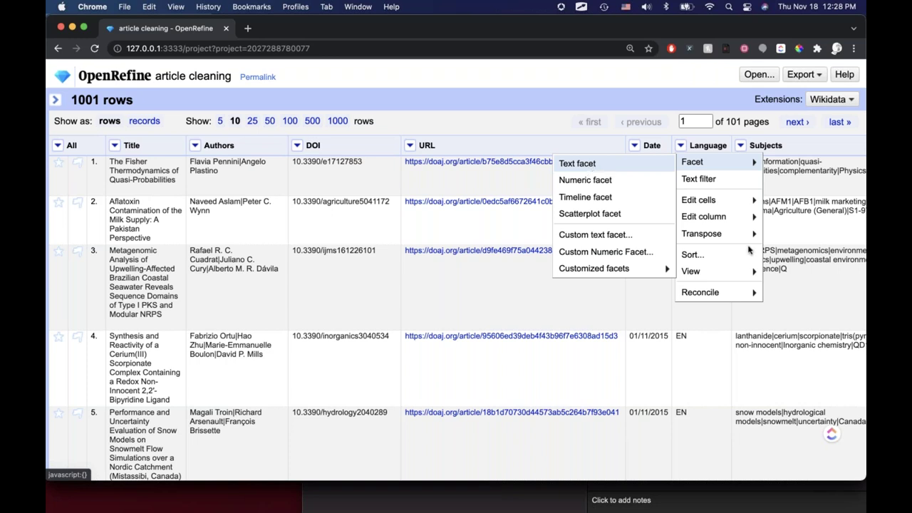
{"action": "left_click", "coordinate": [55, 100]}
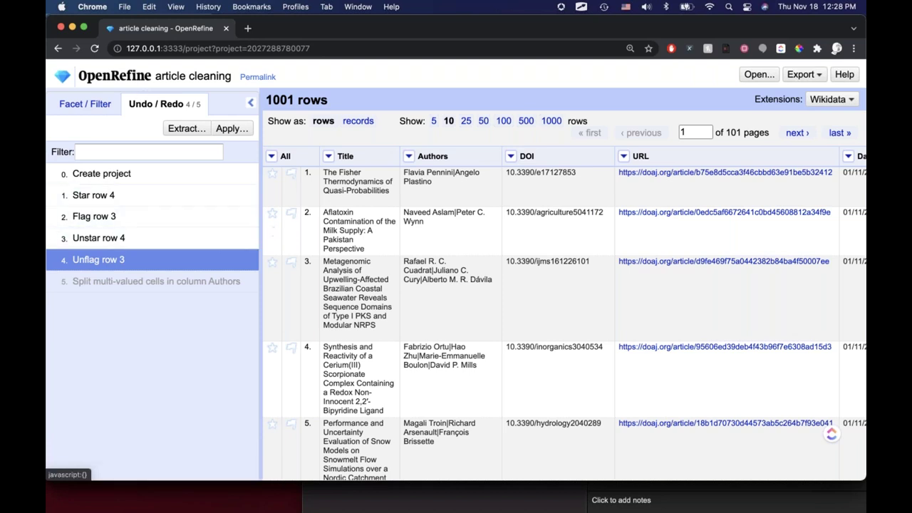
{"action": "left_click", "coordinate": [85, 104]}
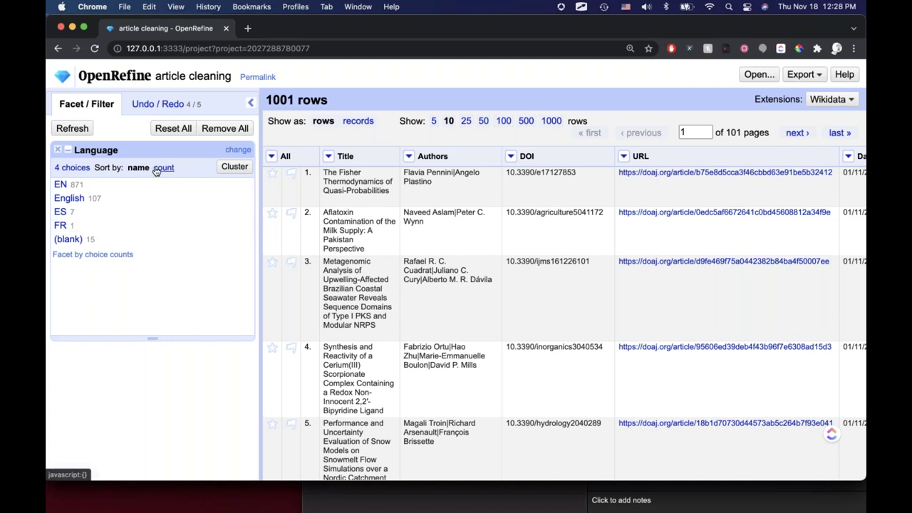
Examine the Language facet's choices, counts and sort options, including the edit option for the English value
{"action": "left_click_drag", "start_coordinate": [153, 161], "coordinate": [148, 165]}
{"action": "double_click", "coordinate": [76, 184]}
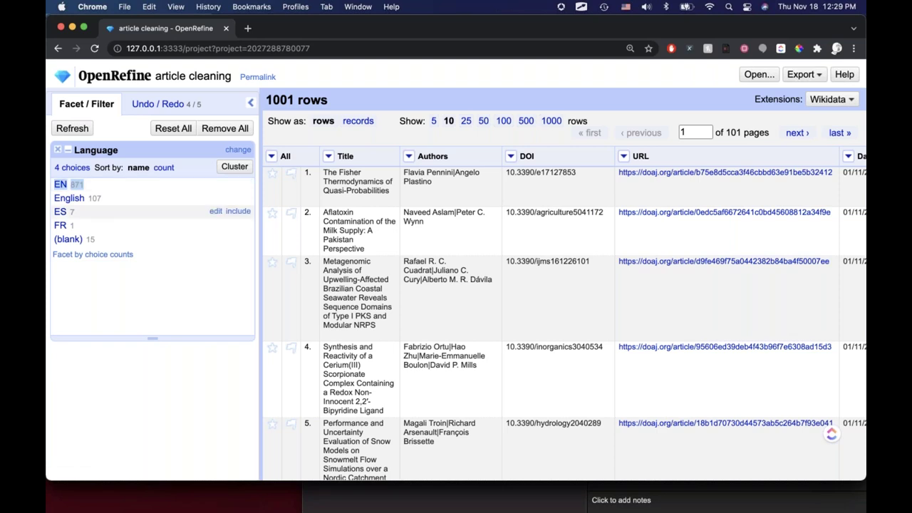
{"action": "left_click", "coordinate": [99, 199]}
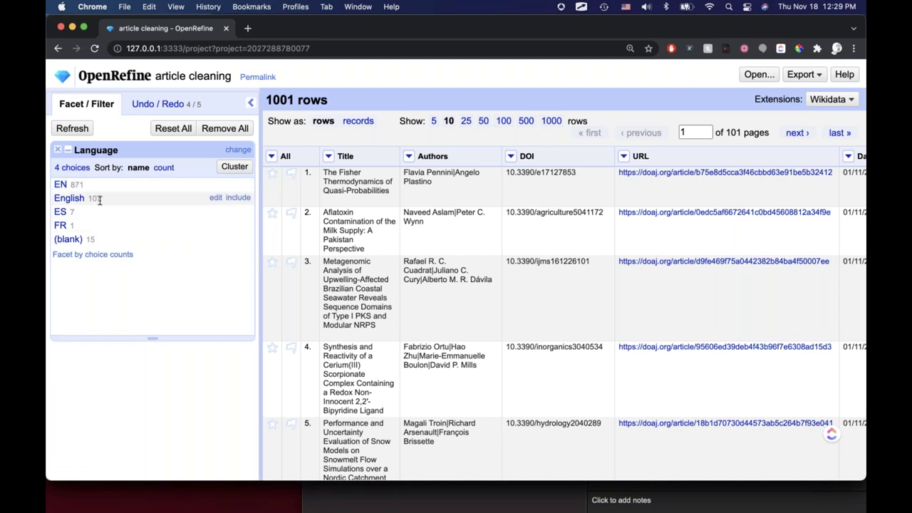
{"action": "double_click", "coordinate": [71, 211]}
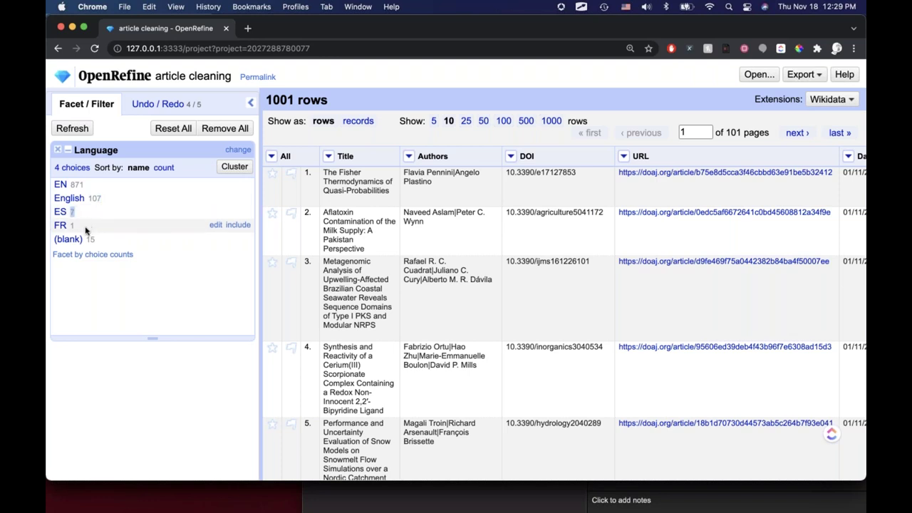
{"action": "left_click", "coordinate": [75, 228]}
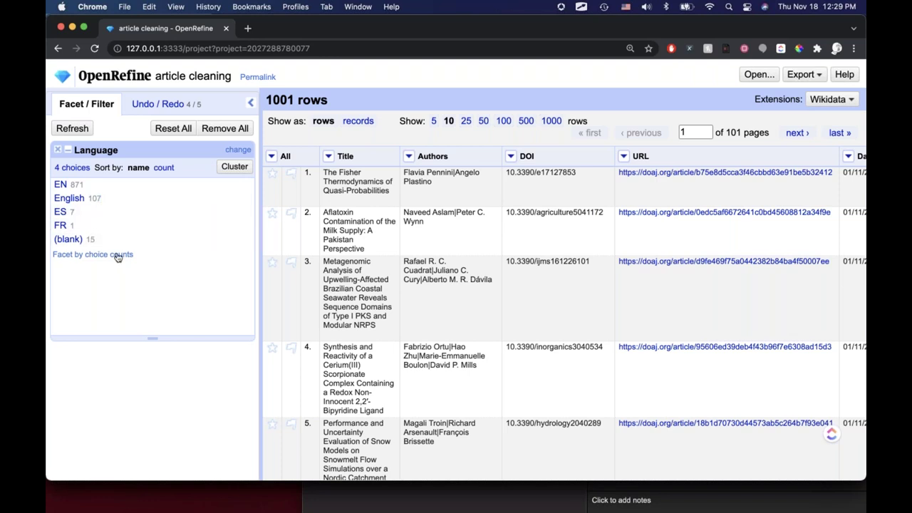
{"action": "mouse_move", "coordinate": [232, 188]}
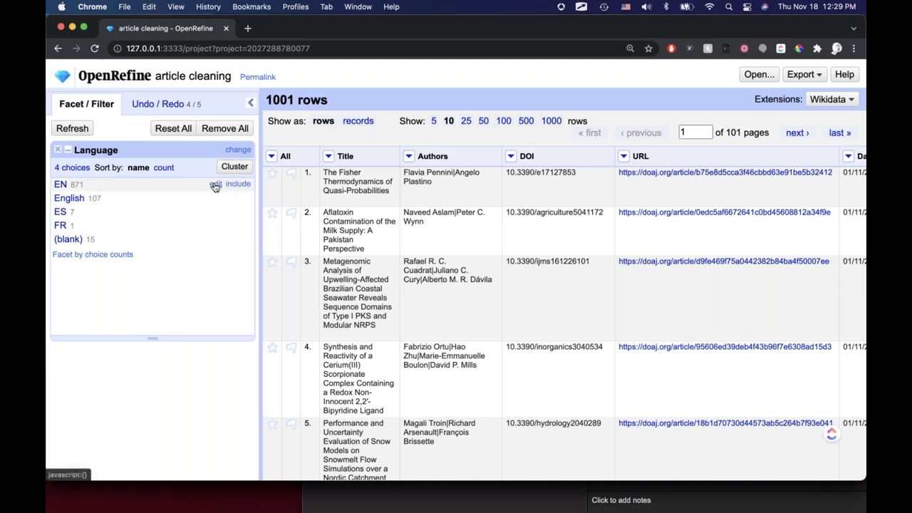
{"action": "mouse_move", "coordinate": [206, 200]}
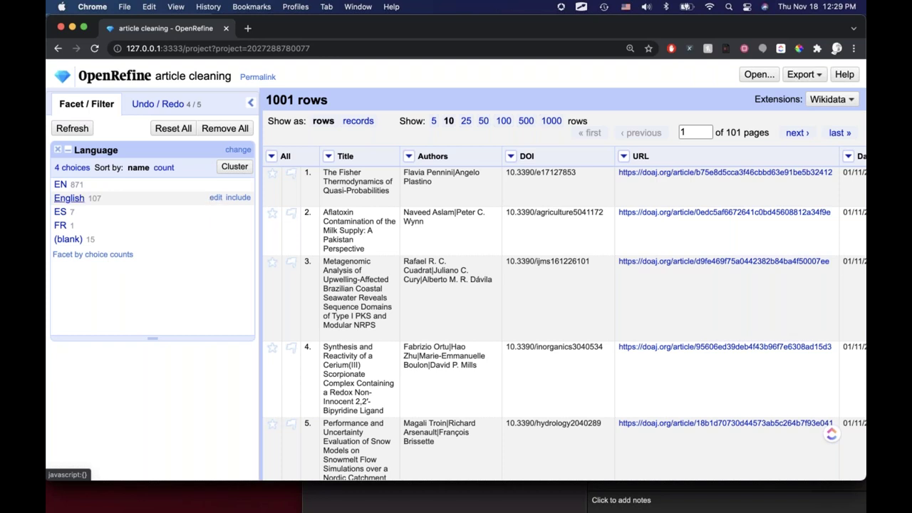
{"action": "left_click", "coordinate": [215, 197]}
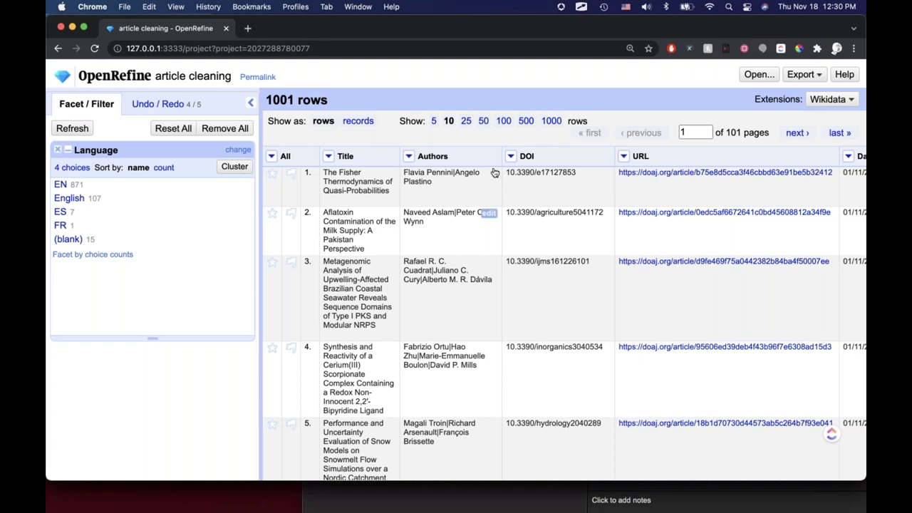
Try editing the text of the row 2 Authors cell on its own, and undo that single-cell edit
{"action": "left_click", "coordinate": [489, 213]}
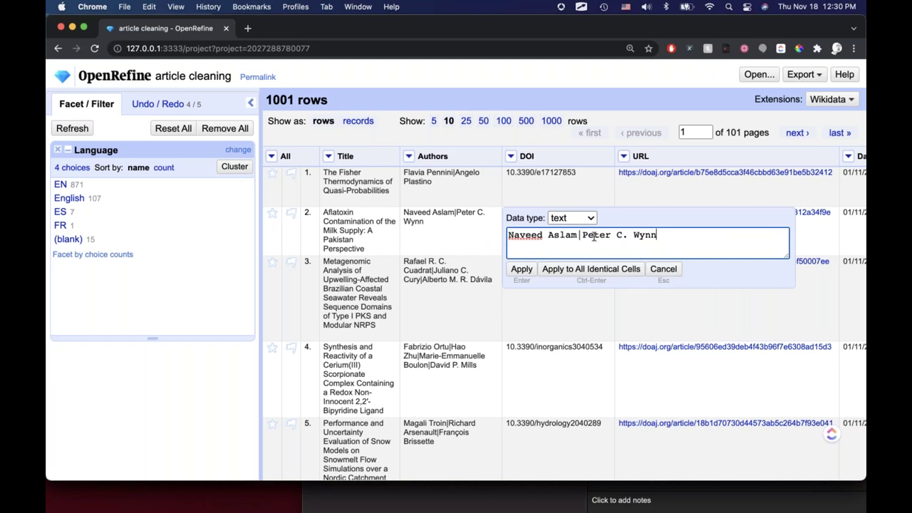
{"action": "type", "text": "\""}
{"action": "key", "text": "BackSpace"}
{"action": "key", "text": "Return"}
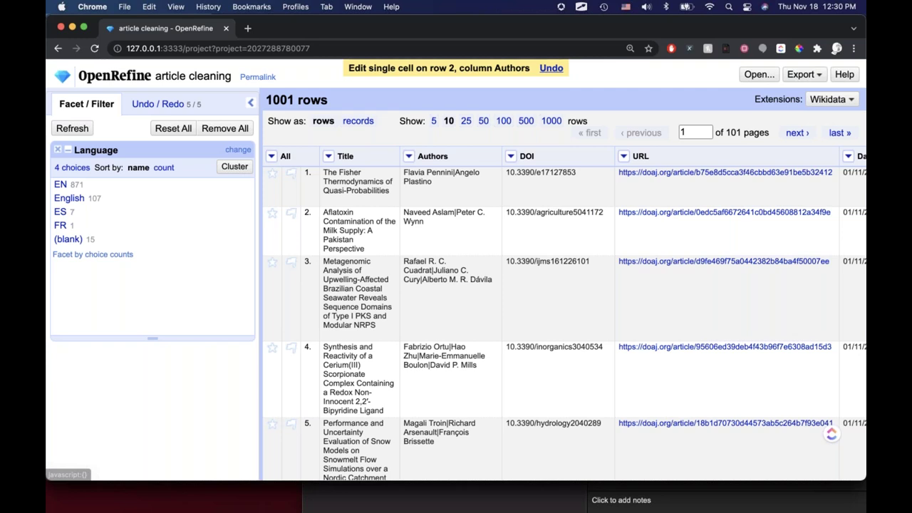
{"action": "left_click", "coordinate": [551, 68]}
Try adding the authors in surname-and-initial form to the row 2 Authors cell, and cancel the edit
{"action": "left_click", "coordinate": [490, 213]}
{"action": "left_click_drag", "start_coordinate": [662, 235], "coordinate": [769, 235]}
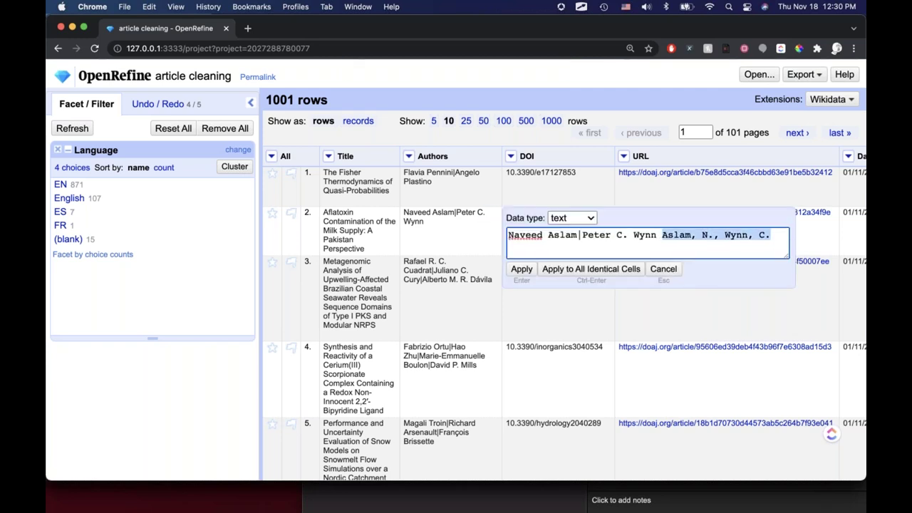
{"action": "left_click", "coordinate": [686, 241]}
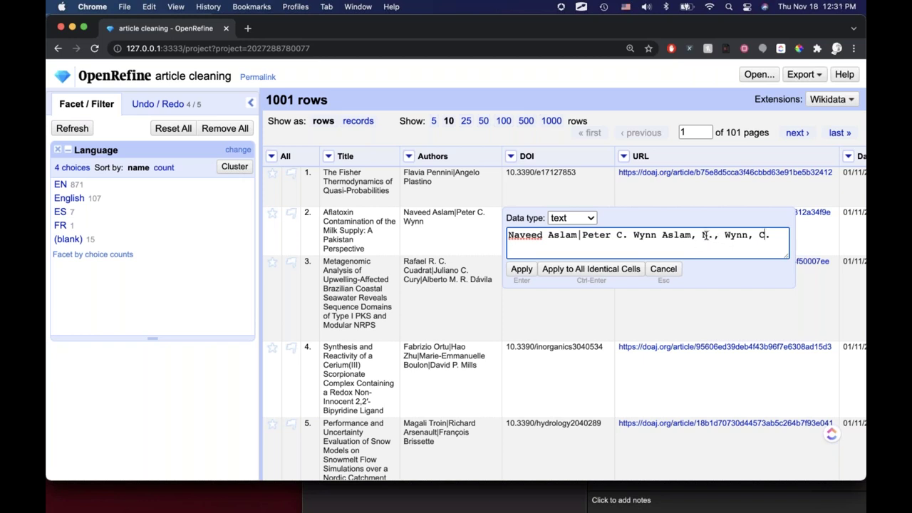
{"action": "left_click_drag", "start_coordinate": [705, 235], "coordinate": [718, 236]}
{"action": "left_click", "coordinate": [664, 269]}
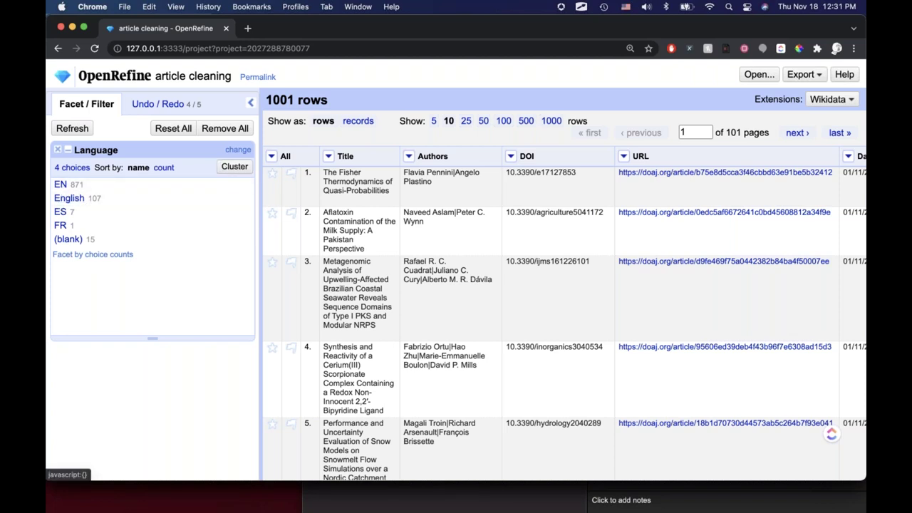
Change the English value to EN for all matching cells through the Language facet
{"action": "left_click", "coordinate": [215, 198]}
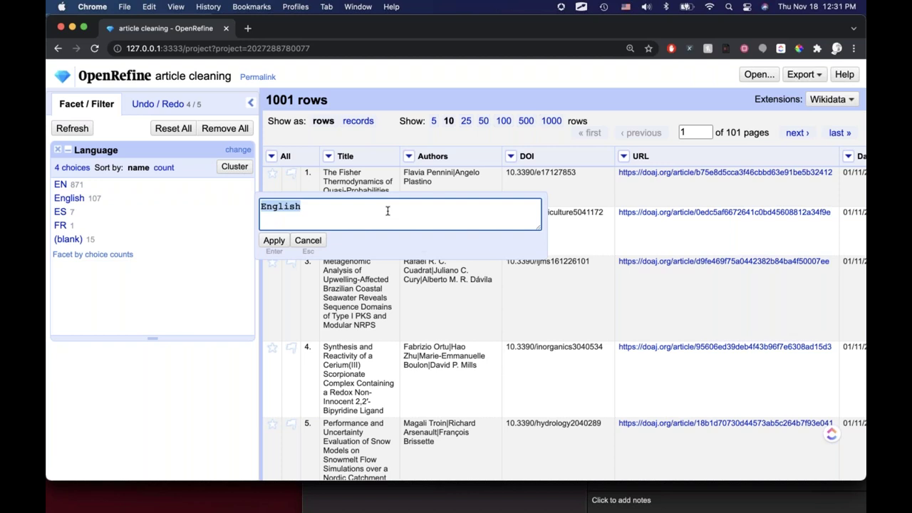
{"action": "type", "text": "EN"}
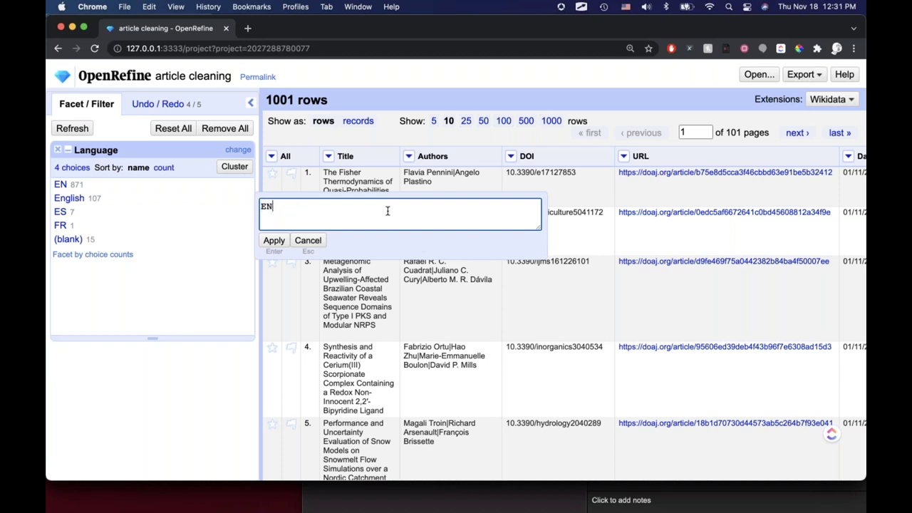
{"action": "left_click", "coordinate": [273, 240]}
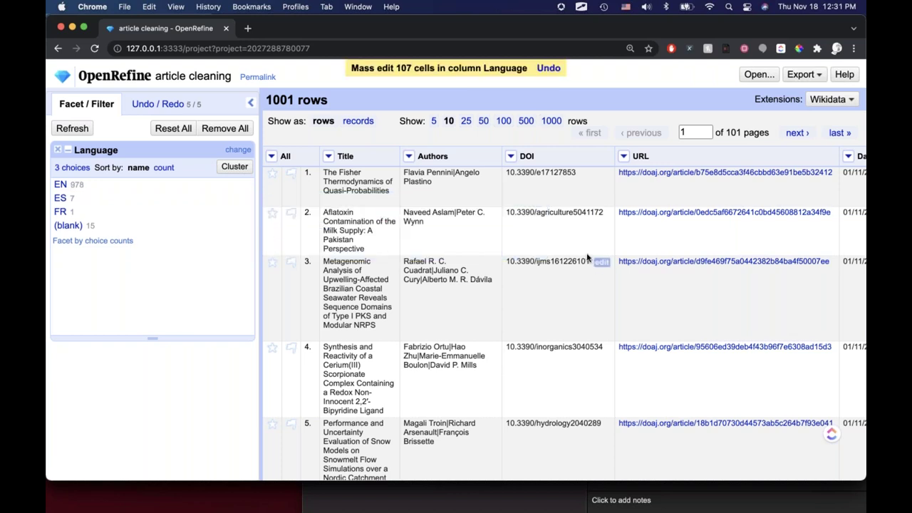
Check the Language column's values across the rows on the first page of the table
{"action": "scroll", "coordinate": [588, 258], "scroll_direction": "right", "scroll_amount": 5}
{"action": "scroll", "coordinate": [588, 258], "scroll_direction": "right", "scroll_amount": 3}
{"action": "scroll", "coordinate": [511, 184], "scroll_direction": "down", "scroll_amount": 5}
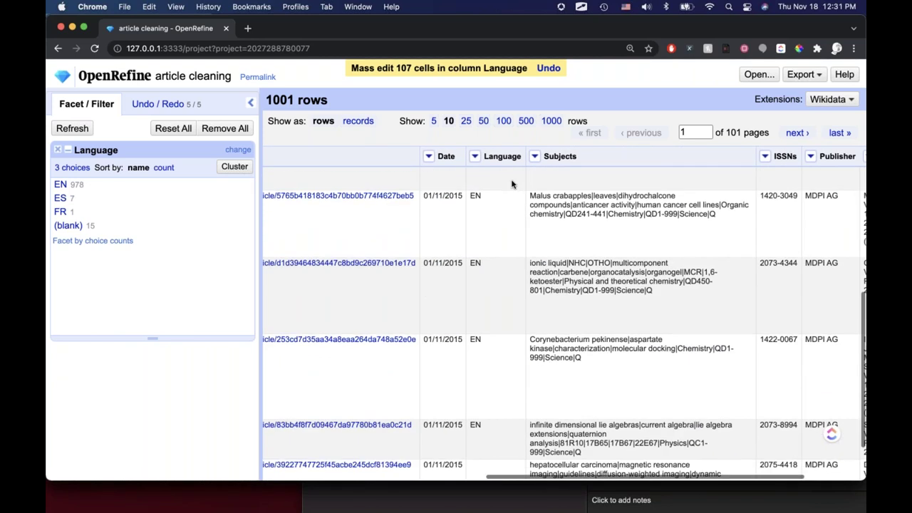
{"action": "mouse_move", "coordinate": [510, 223]}
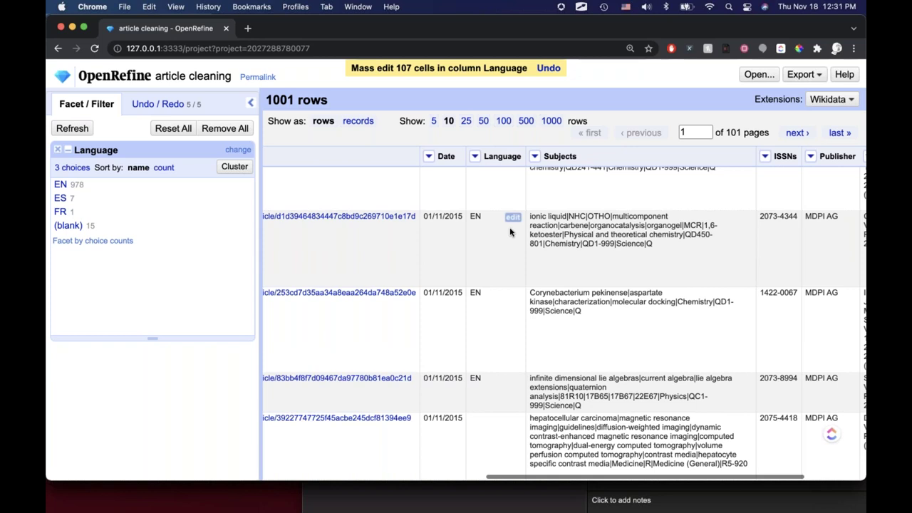
{"action": "scroll", "coordinate": [510, 231], "scroll_direction": "up", "scroll_amount": 3}
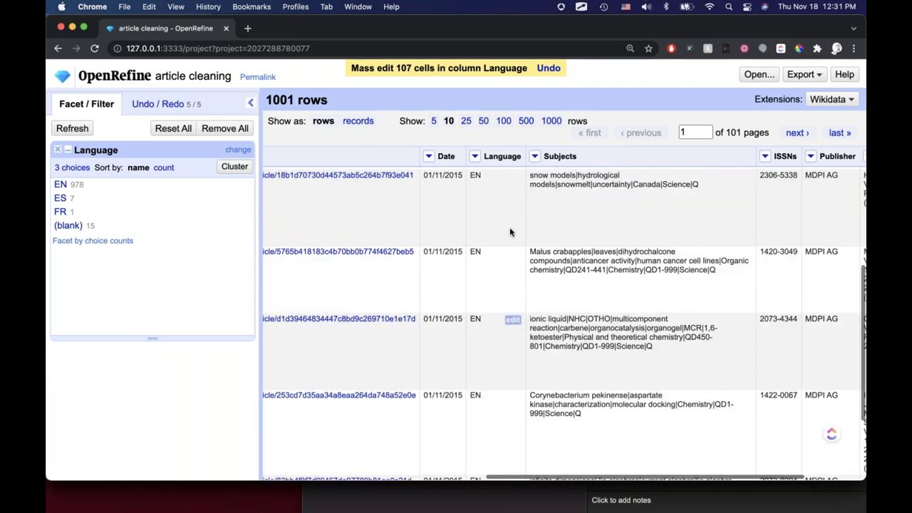
{"action": "scroll", "coordinate": [510, 232], "scroll_direction": "up", "scroll_amount": 5}
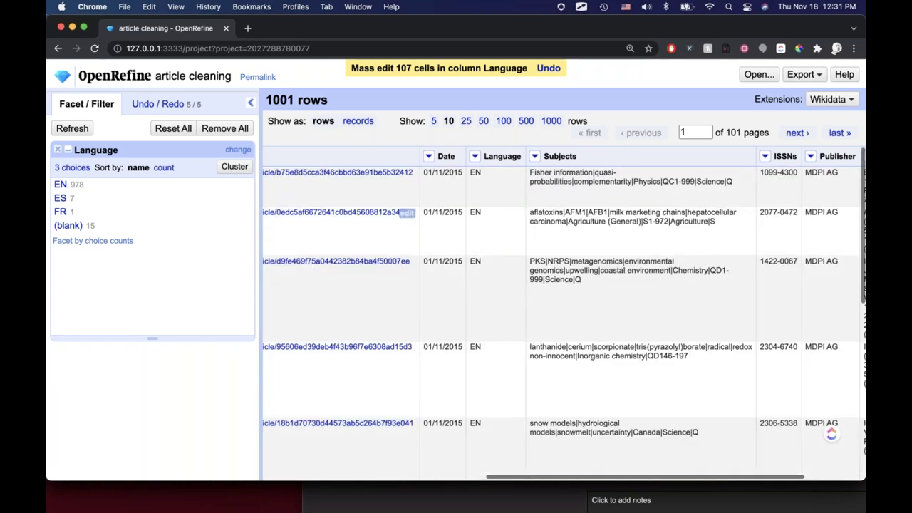
Review the project's edit history, and remove the Language facet after trying its collapse and expand control
{"action": "left_click", "coordinate": [157, 103]}
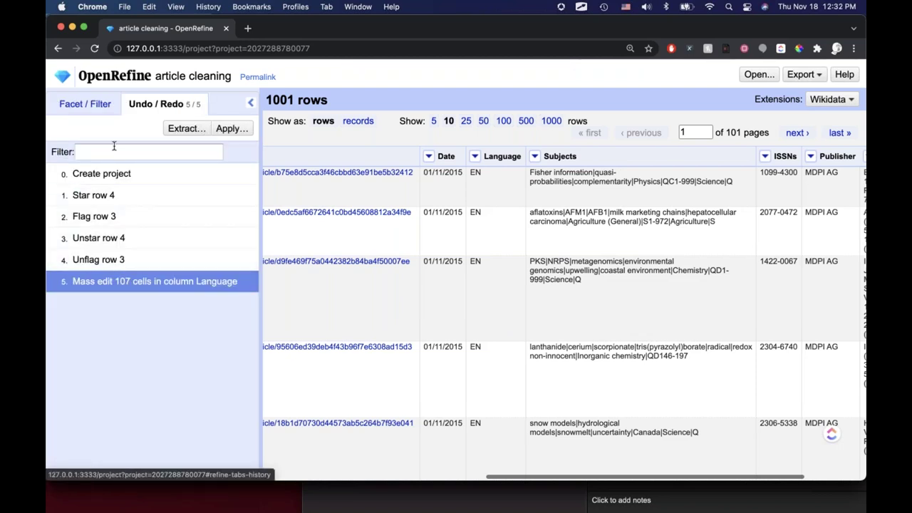
{"action": "left_click", "coordinate": [85, 104]}
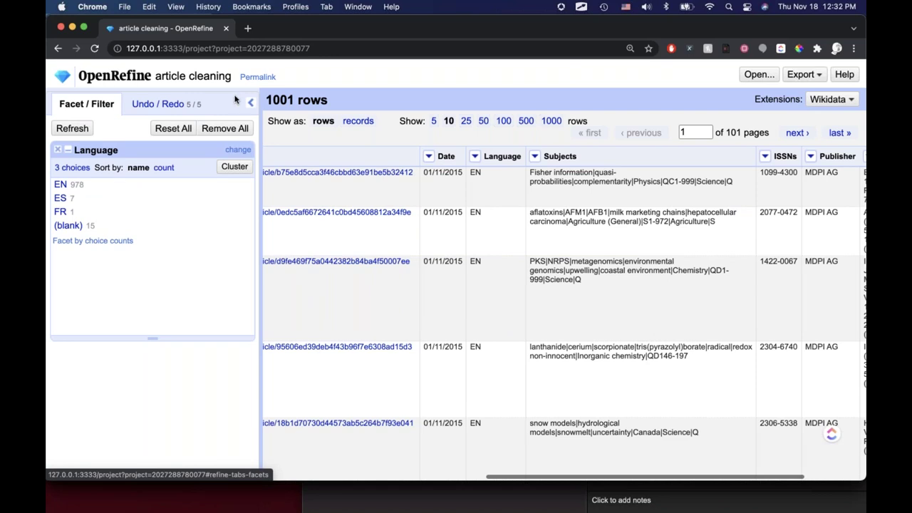
{"action": "left_click", "coordinate": [67, 152]}
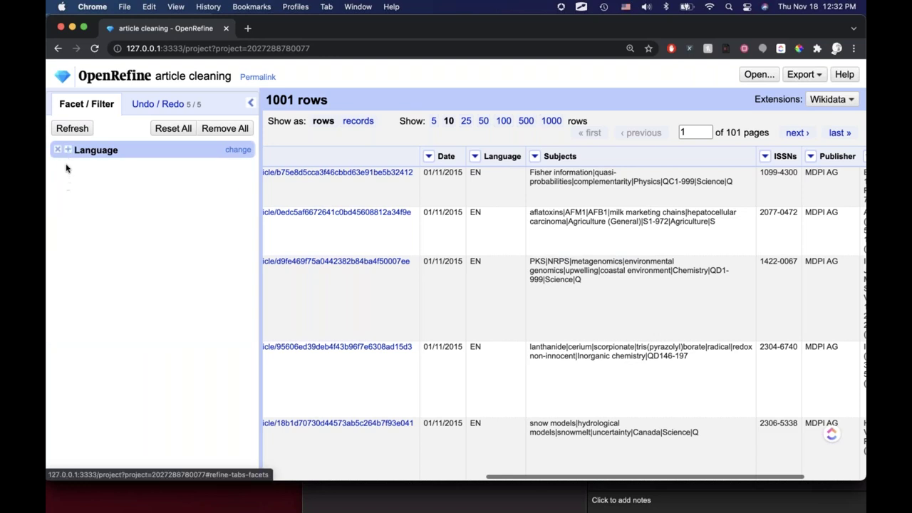
{"action": "left_click", "coordinate": [69, 151]}
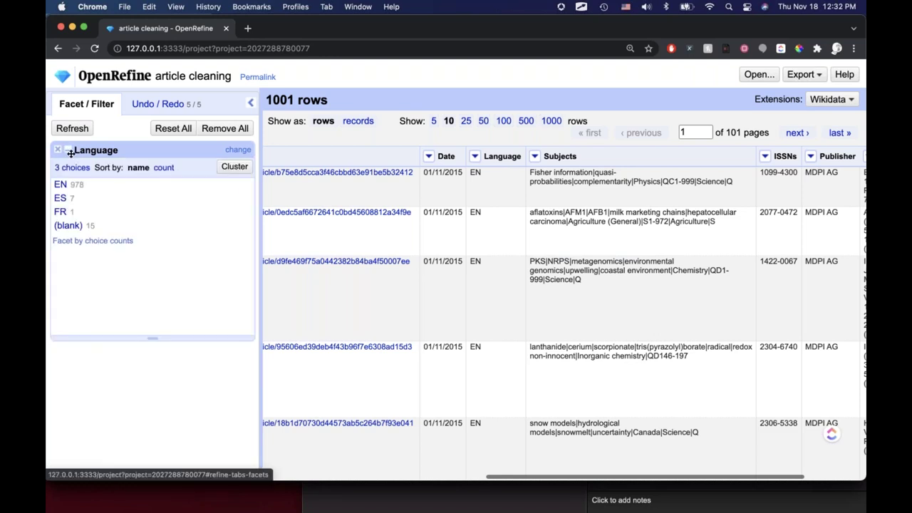
{"action": "left_click", "coordinate": [69, 152]}
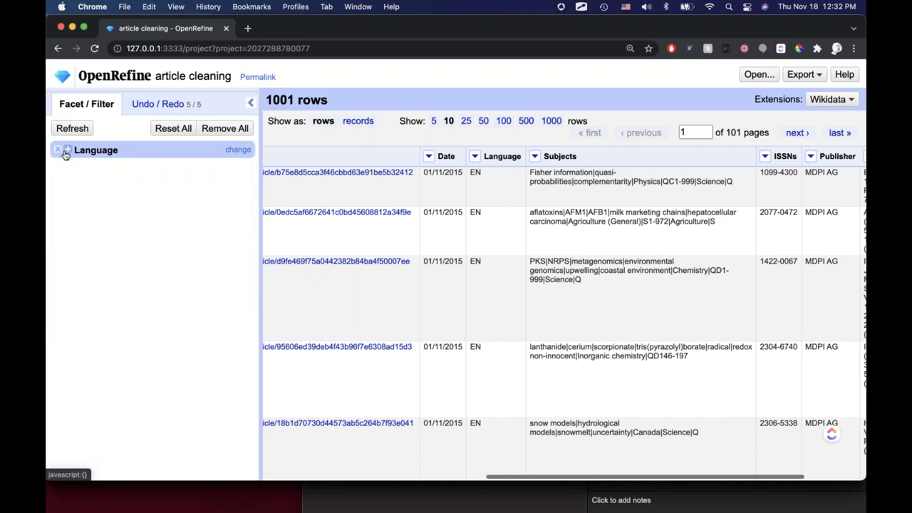
{"action": "left_click", "coordinate": [68, 150]}
{"action": "left_click", "coordinate": [57, 151]}
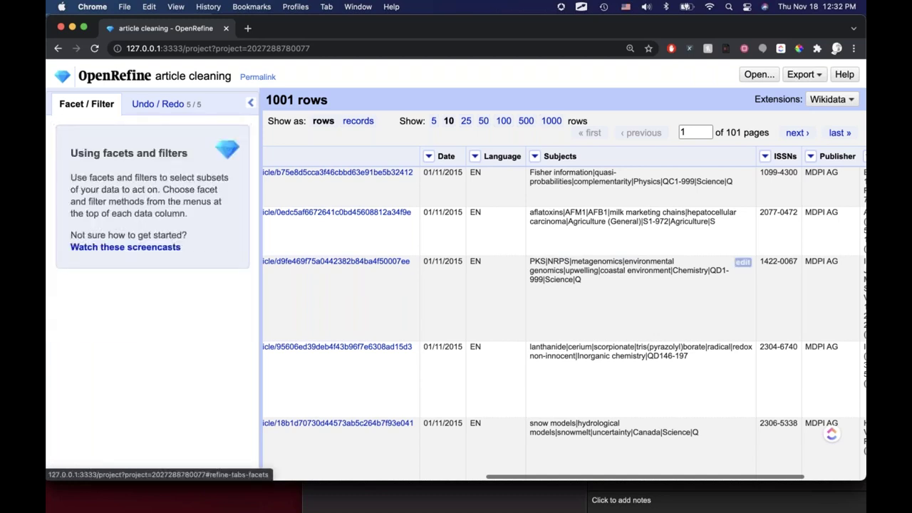
Create a text facet on the Language column and filter the table to its blank values, with the facet pane hidden
{"action": "scroll", "coordinate": [570, 285], "scroll_direction": "left", "scroll_amount": 5}
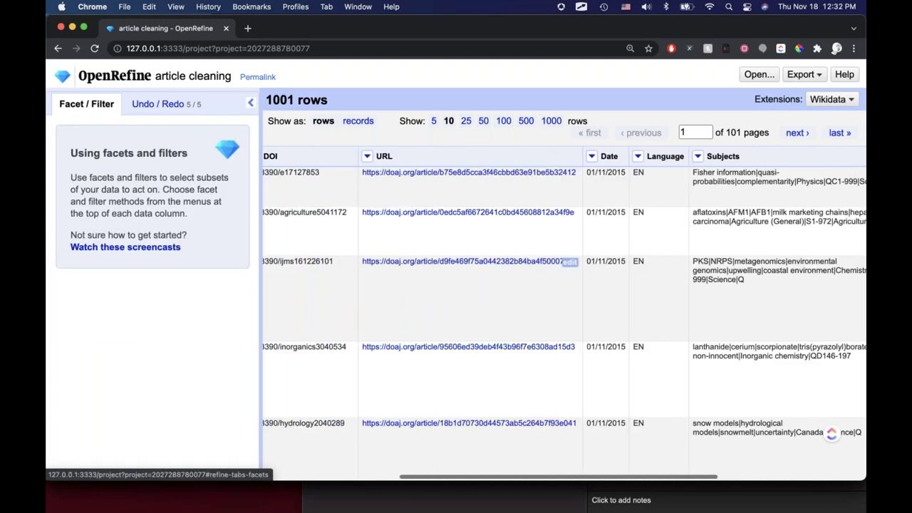
{"action": "scroll", "coordinate": [563, 300], "scroll_direction": "left", "scroll_amount": 6}
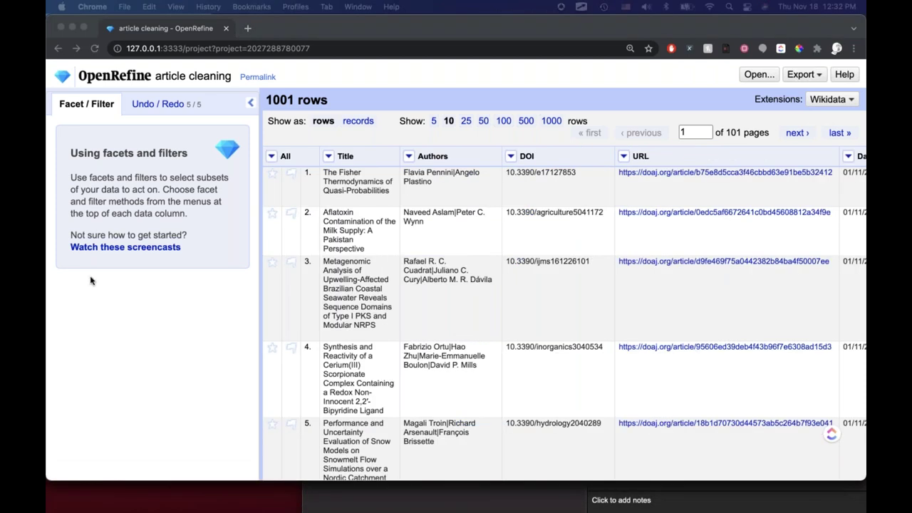
{"action": "scroll", "coordinate": [533, 223], "scroll_direction": "right", "scroll_amount": 8}
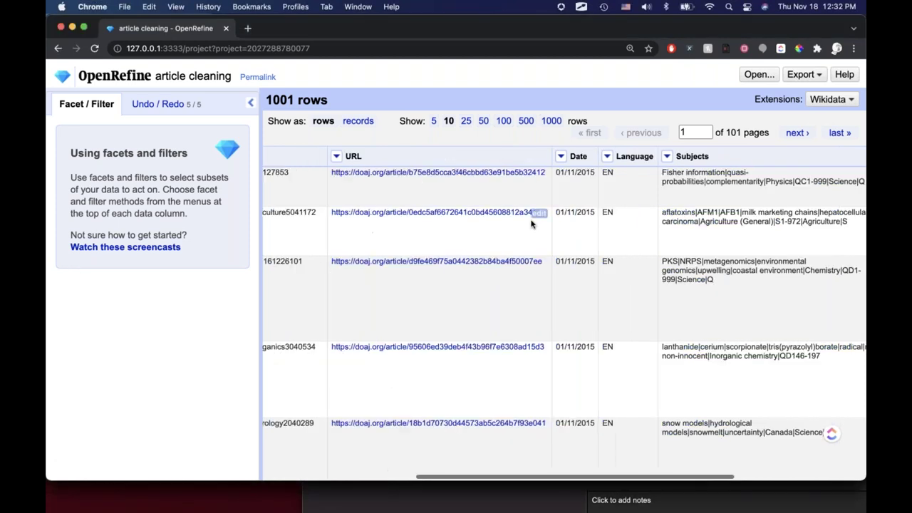
{"action": "left_click", "coordinate": [609, 156]}
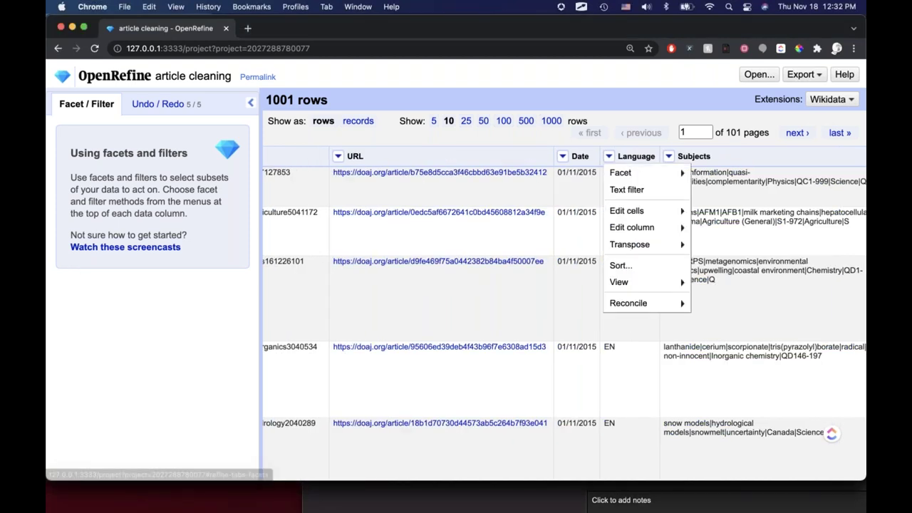
{"action": "mouse_move", "coordinate": [641, 173]}
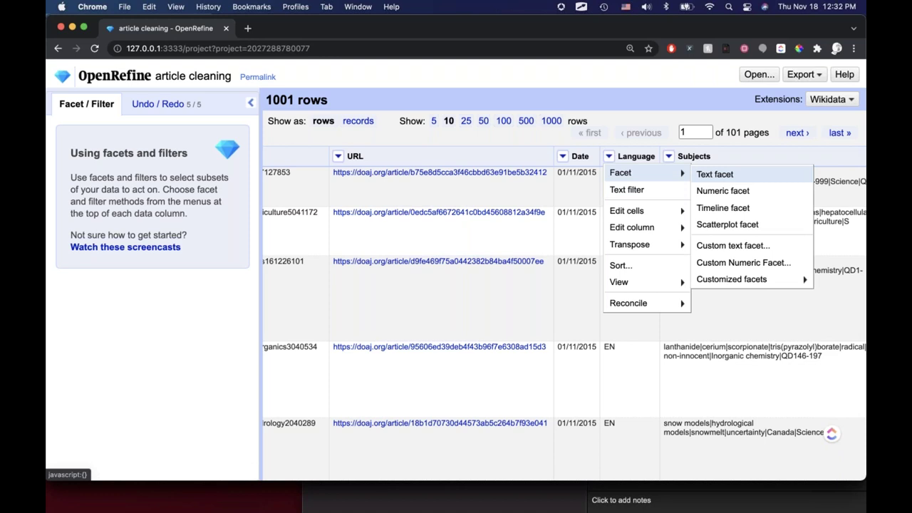
{"action": "left_click", "coordinate": [715, 174]}
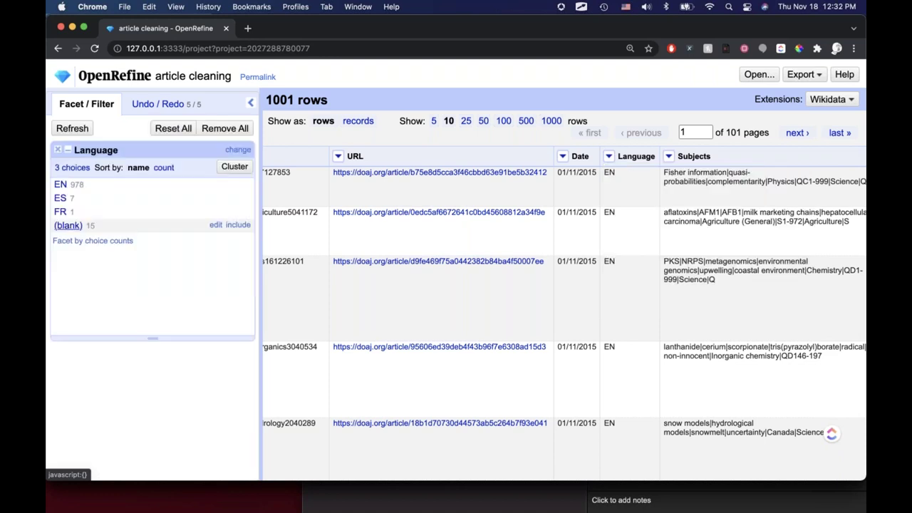
{"action": "left_click", "coordinate": [68, 225]}
{"action": "left_click", "coordinate": [250, 103]}
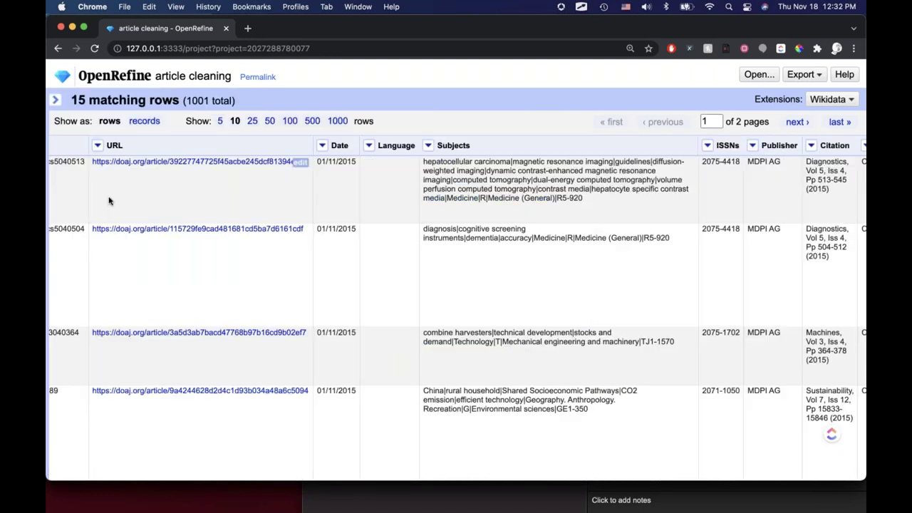
Look through the rows with a blank language and set the Language cell of row 16 to EN
{"action": "scroll", "coordinate": [109, 201], "scroll_direction": "left", "scroll_amount": 5}
{"action": "scroll", "coordinate": [108, 200], "scroll_direction": "down", "scroll_amount": 10}
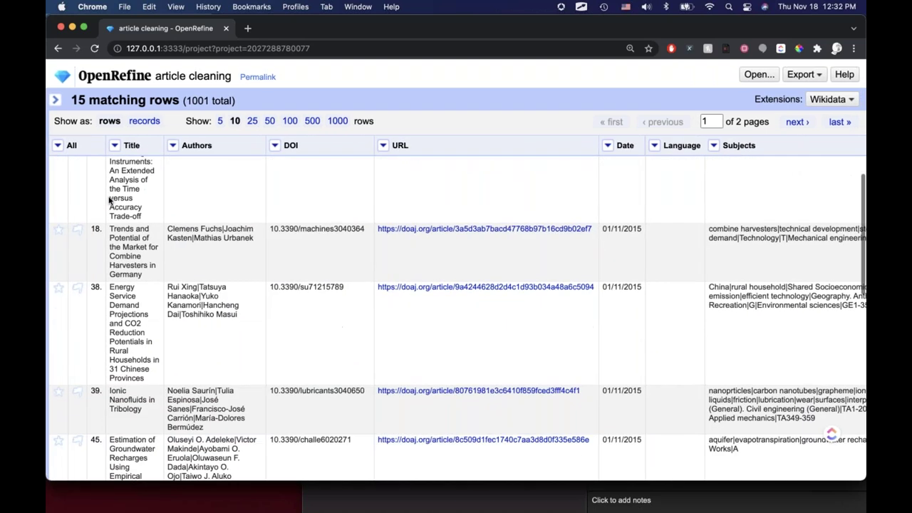
{"action": "scroll", "coordinate": [109, 201], "scroll_direction": "up", "scroll_amount": 15}
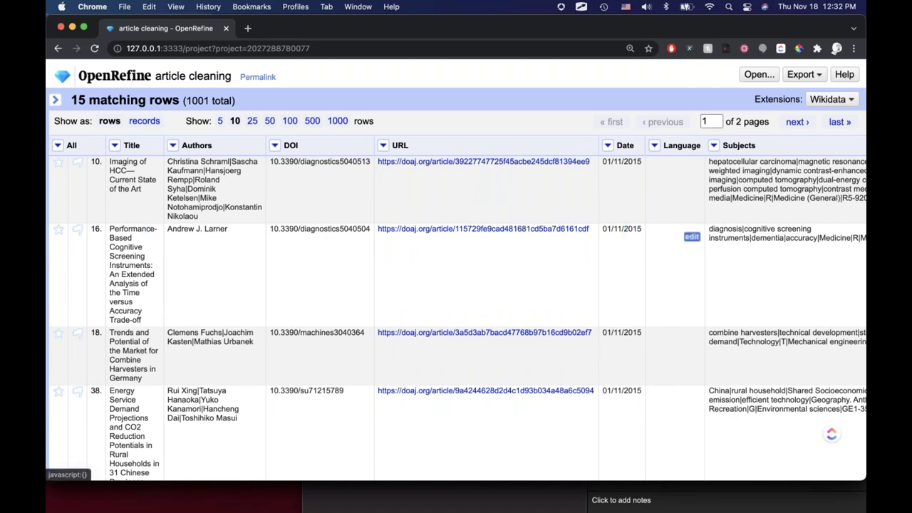
{"action": "left_click", "coordinate": [691, 237]}
{"action": "type", "text": "EN"}
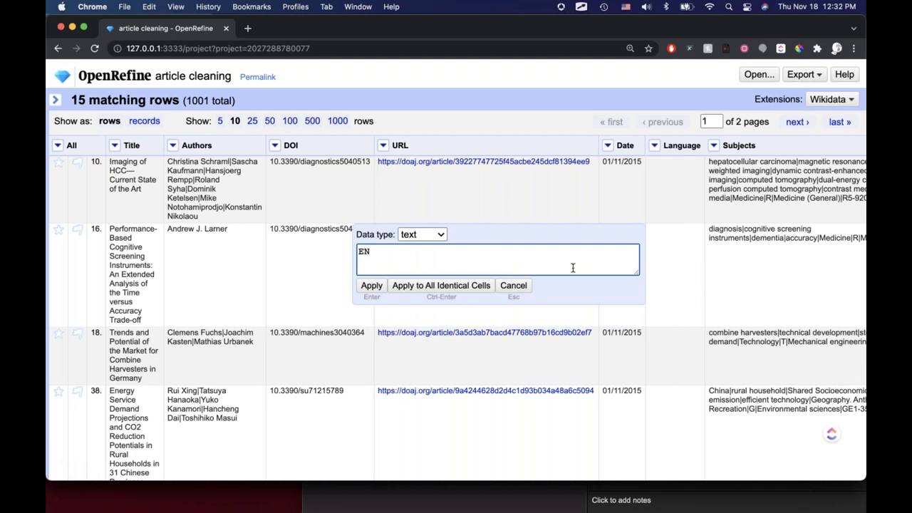
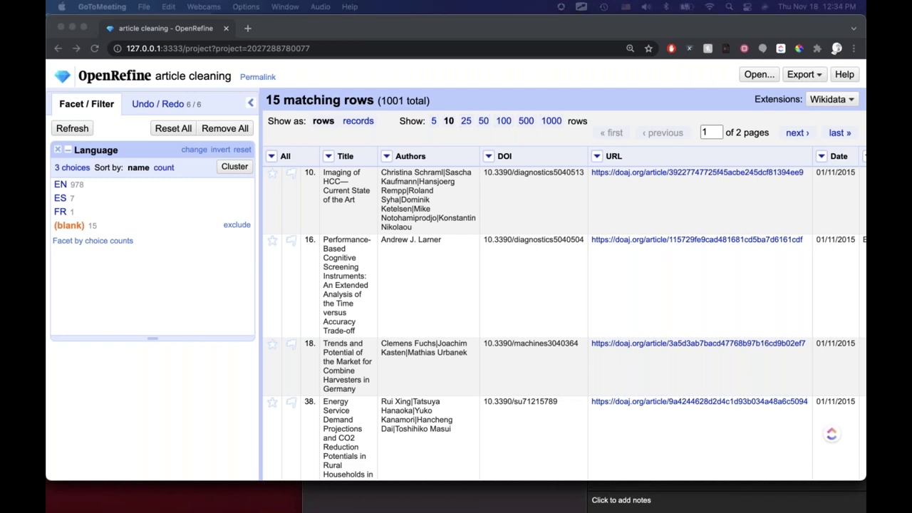
Check the Language cell of row 16 and reapply the blank filter in the Language facet
{"action": "left_click", "coordinate": [552, 277]}
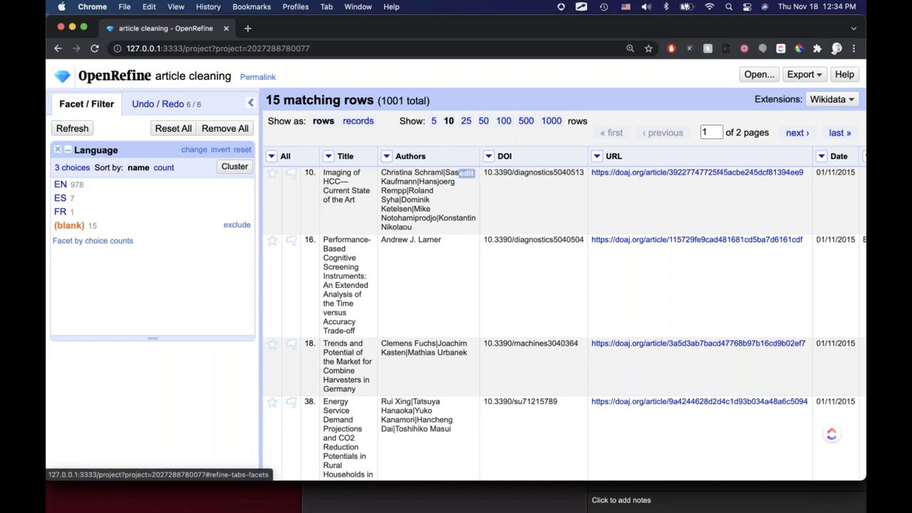
{"action": "scroll", "coordinate": [745, 283], "scroll_direction": "right", "scroll_amount": 5}
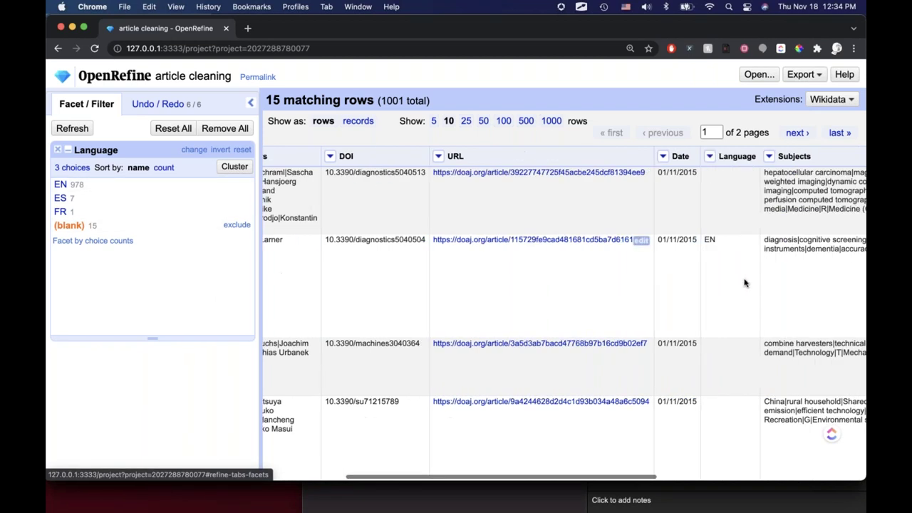
{"action": "scroll", "coordinate": [745, 283], "scroll_direction": "right", "scroll_amount": 3}
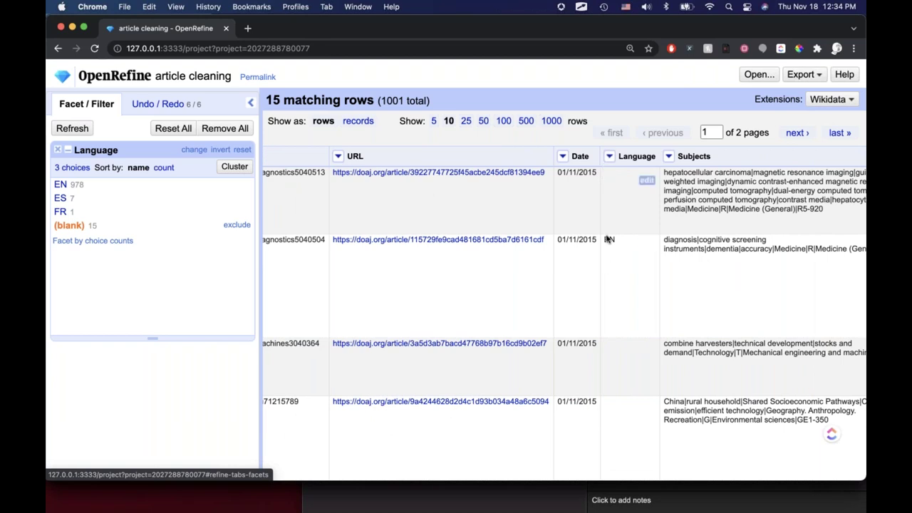
{"action": "scroll", "coordinate": [609, 240], "scroll_direction": "left", "scroll_amount": 4}
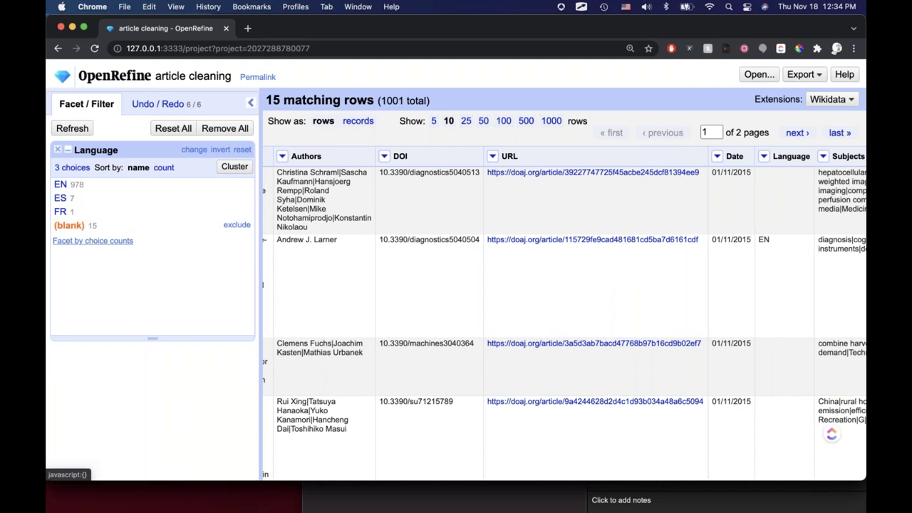
{"action": "left_click", "coordinate": [69, 225]}
{"action": "left_click", "coordinate": [69, 225]}
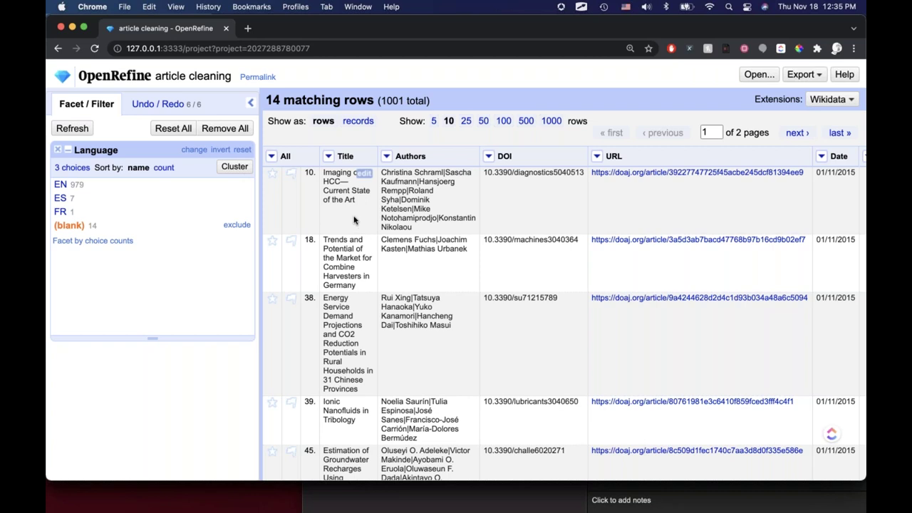
Examine the row numbers of the blank-language rows and the matching row count above the table
{"action": "scroll", "coordinate": [427, 207], "scroll_direction": "down", "scroll_amount": 3}
{"action": "scroll", "coordinate": [427, 206], "scroll_direction": "up", "scroll_amount": 3}
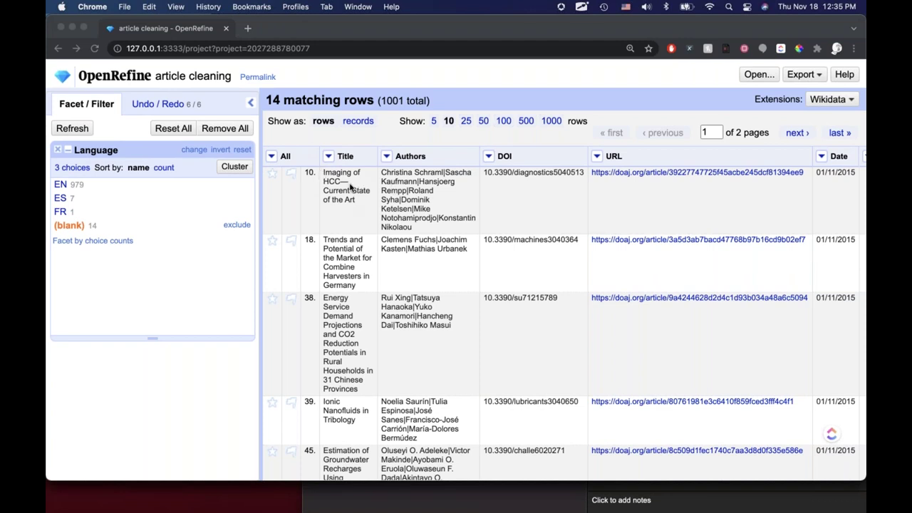
{"action": "mouse_move", "coordinate": [337, 173]}
{"action": "left_mouse_down"}
{"action": "mouse_move", "coordinate": [306, 148]}
{"action": "mouse_move", "coordinate": [281, 219]}
{"action": "mouse_move", "coordinate": [285, 251]}
{"action": "mouse_move", "coordinate": [323, 269]}
{"action": "mouse_move", "coordinate": [330, 154]}
{"action": "left_mouse_up"}
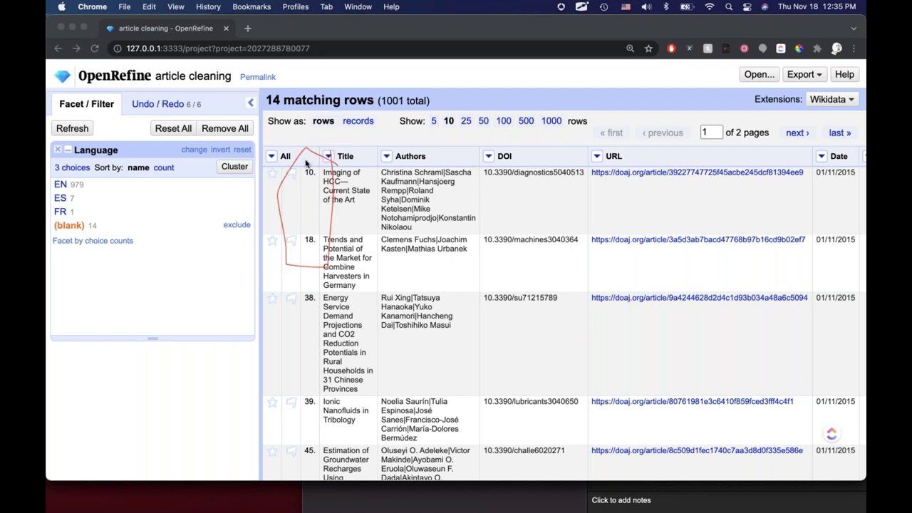
{"action": "mouse_move", "coordinate": [300, 324]}
{"action": "left_mouse_down"}
{"action": "mouse_move", "coordinate": [335, 154]}
{"action": "mouse_move", "coordinate": [310, 142]}
{"action": "mouse_move", "coordinate": [288, 217]}
{"action": "mouse_move", "coordinate": [309, 390]}
{"action": "left_mouse_up"}
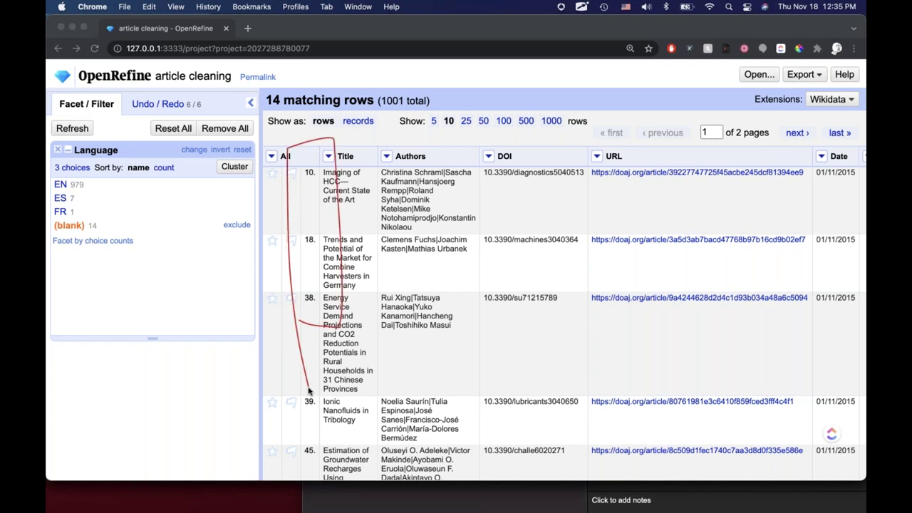
{"action": "mouse_move", "coordinate": [419, 82]}
{"action": "left_mouse_down"}
{"action": "mouse_move", "coordinate": [275, 80]}
{"action": "mouse_move", "coordinate": [256, 101]}
{"action": "mouse_move", "coordinate": [255, 119]}
{"action": "mouse_move", "coordinate": [439, 122]}
{"action": "mouse_move", "coordinate": [409, 69]}
{"action": "left_mouse_up"}
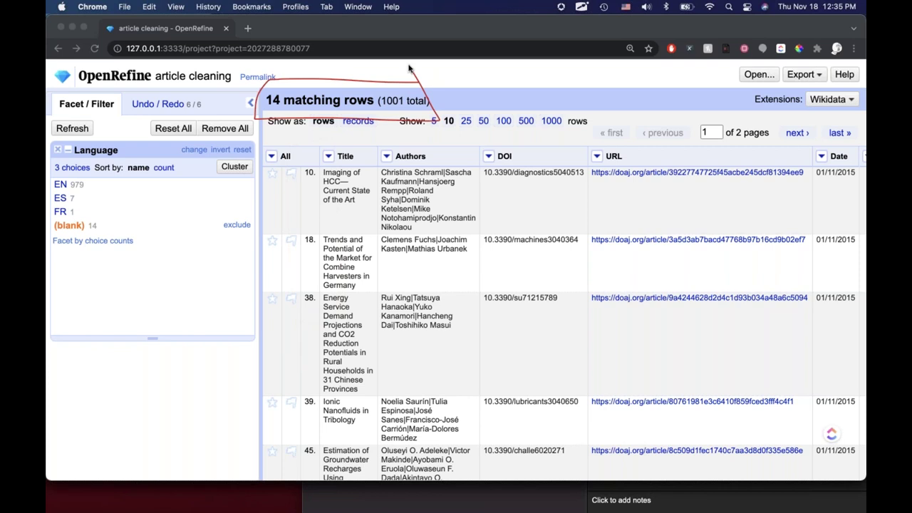
{"action": "left_click_drag", "start_coordinate": [382, 109], "coordinate": [419, 108]}
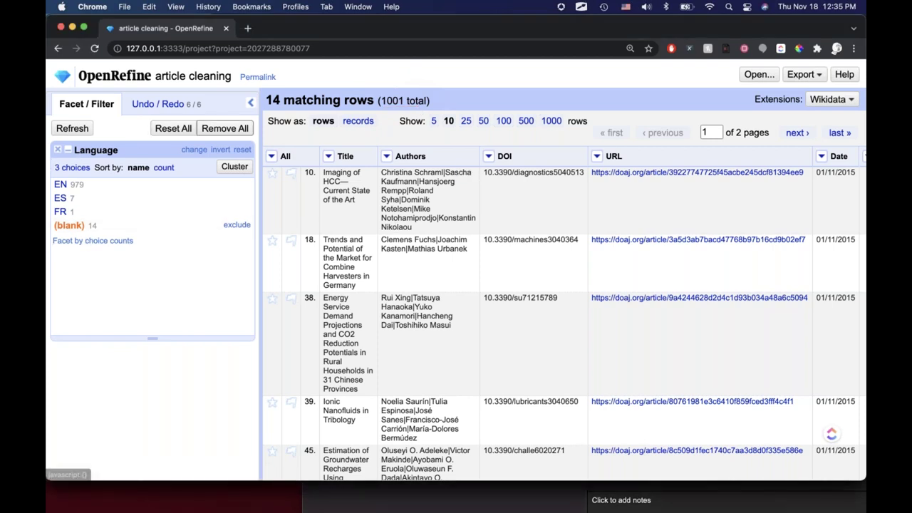
Remove the Language facet and split the multi-valued Authors cells by the | separator
{"action": "left_click", "coordinate": [58, 150]}
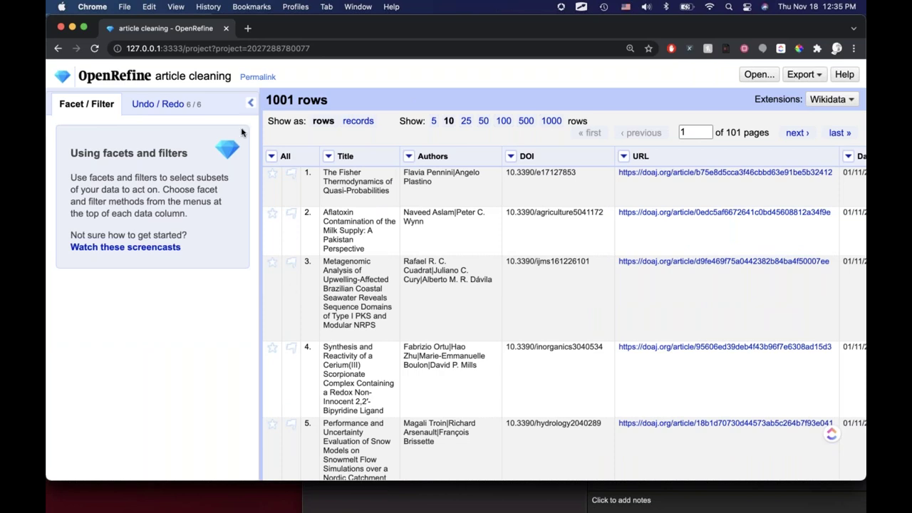
{"action": "left_click", "coordinate": [250, 103]}
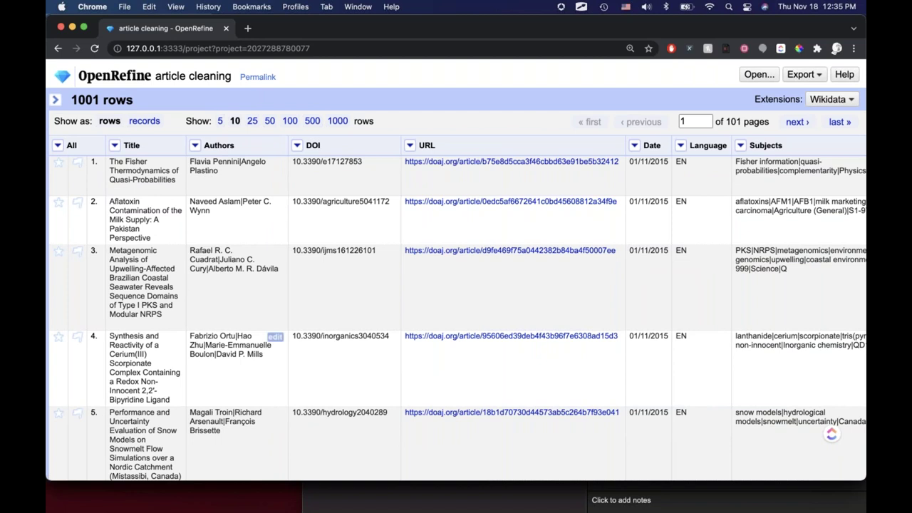
{"action": "left_click", "coordinate": [196, 145]}
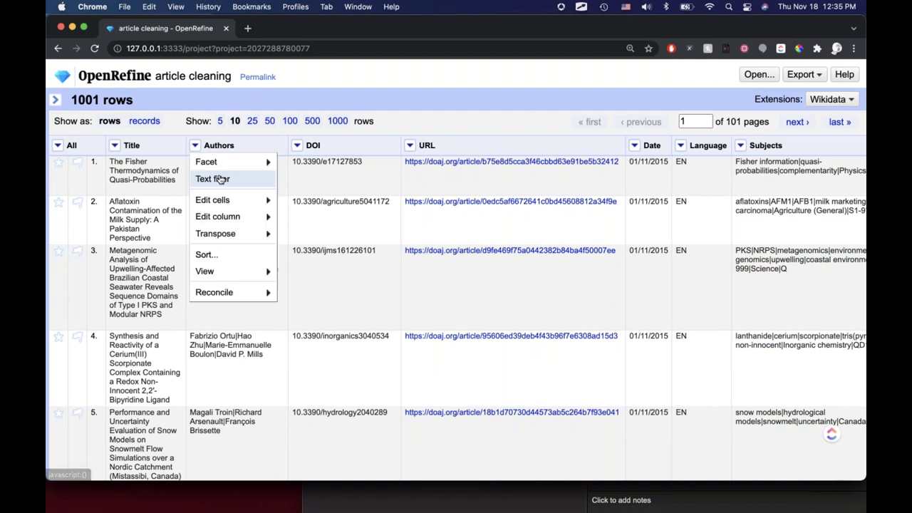
{"action": "mouse_move", "coordinate": [238, 204]}
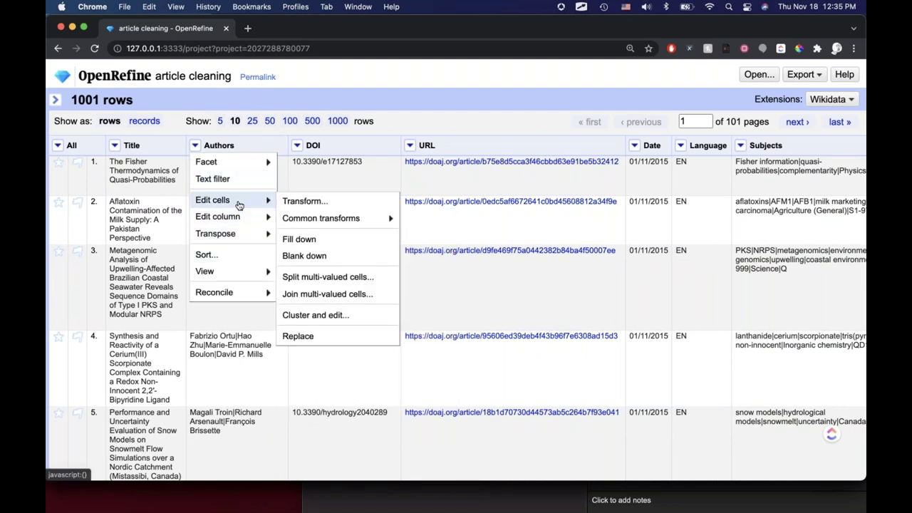
{"action": "left_click", "coordinate": [303, 277]}
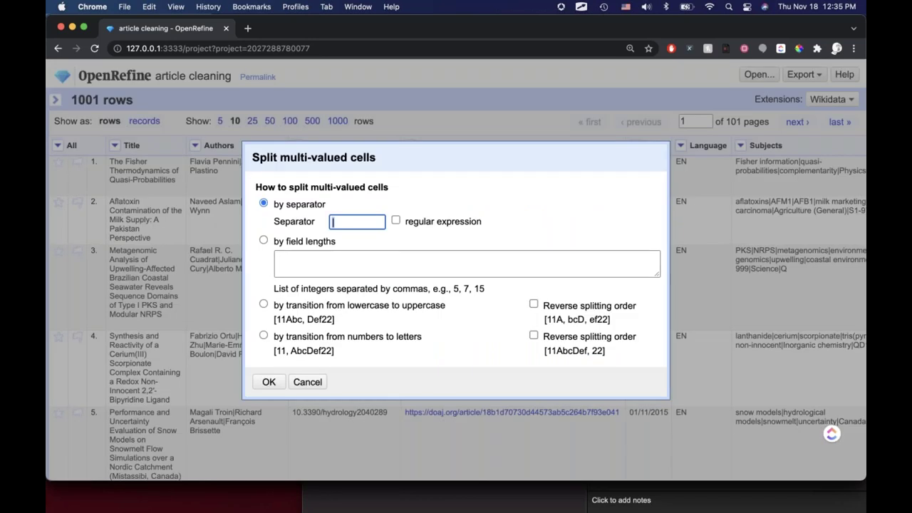
{"action": "left_click", "coordinate": [267, 383]}
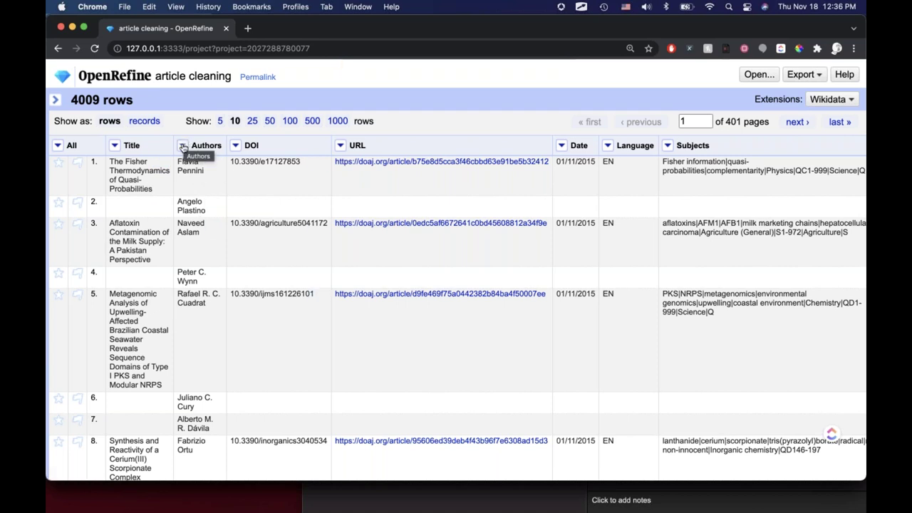
Create a text facet on the Authors column
{"action": "left_click", "coordinate": [183, 145]}
{"action": "mouse_move", "coordinate": [203, 164]}
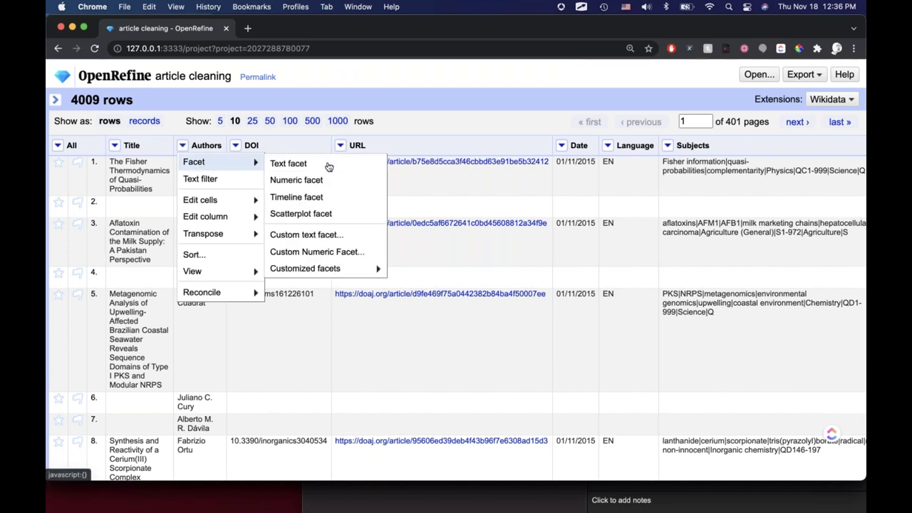
{"action": "left_click", "coordinate": [297, 163]}
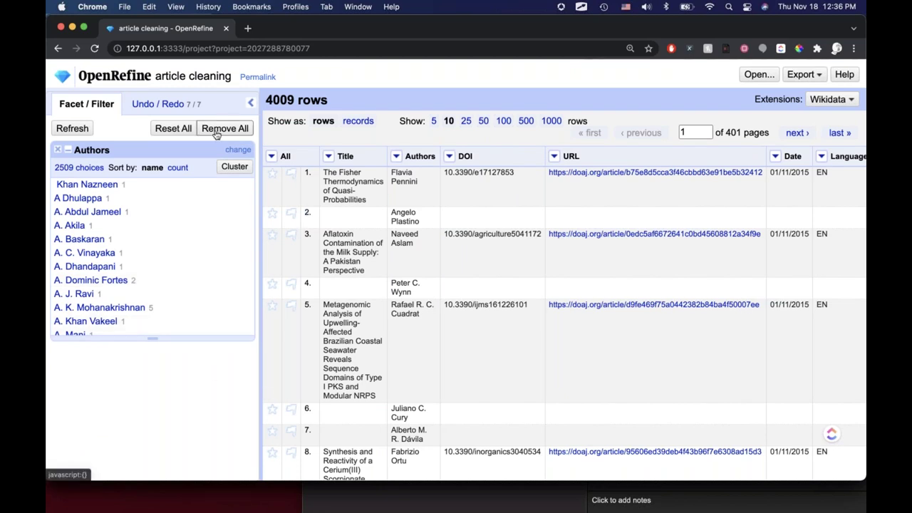
Examine the space in front of the first entry in the Authors facet
{"action": "mouse_move", "coordinate": [62, 186]}
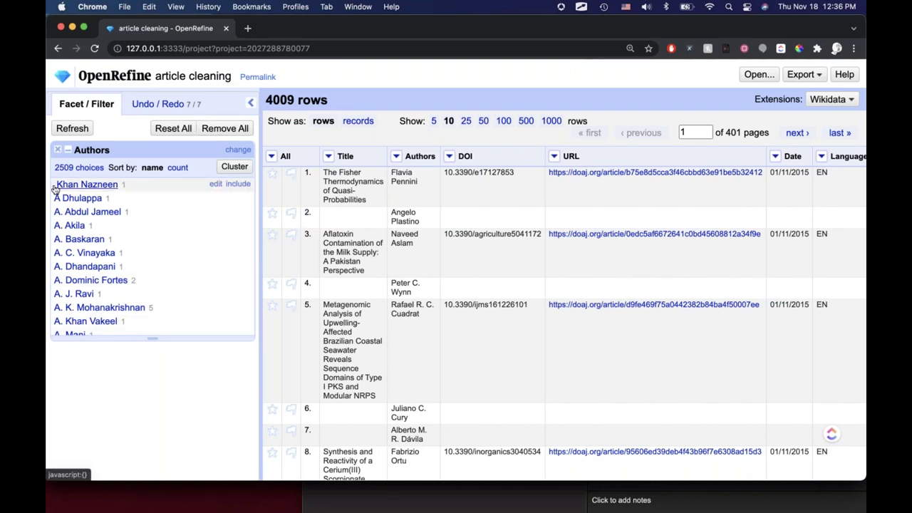
{"action": "left_click", "coordinate": [65, 185]}
{"action": "left_click_drag", "start_coordinate": [67, 184], "coordinate": [48, 179]}
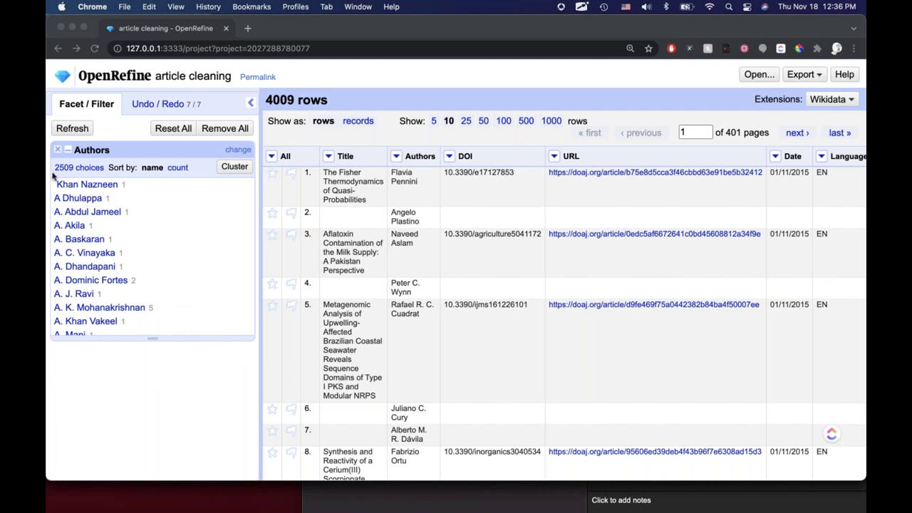
{"action": "left_click_drag", "start_coordinate": [54, 173], "coordinate": [104, 172]}
{"action": "left_click_drag", "start_coordinate": [263, 109], "coordinate": [313, 107]}
{"action": "left_click_drag", "start_coordinate": [51, 171], "coordinate": [84, 178]}
{"action": "left_click_drag", "start_coordinate": [53, 180], "coordinate": [47, 177]}
{"action": "left_click", "coordinate": [398, 174]}
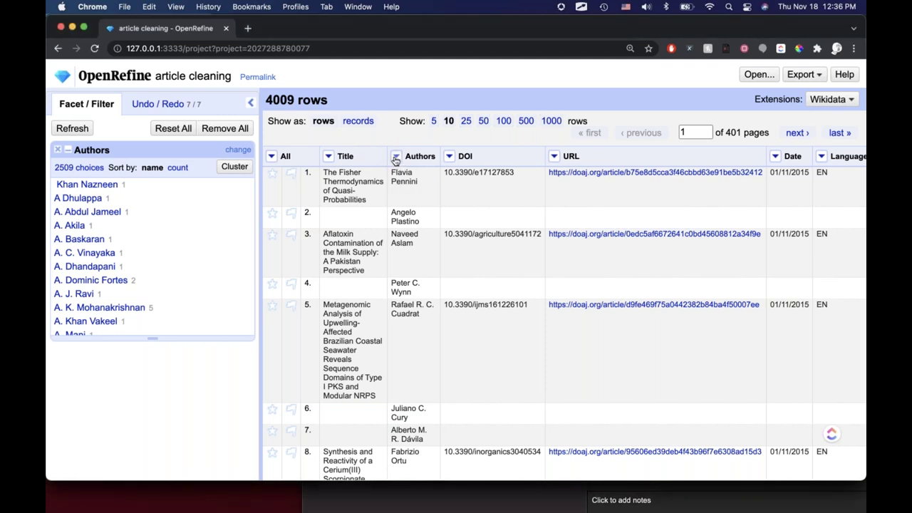
Trim leading and trailing whitespace from all cells in the Authors column
{"action": "left_click", "coordinate": [396, 160]}
{"action": "mouse_move", "coordinate": [431, 212]}
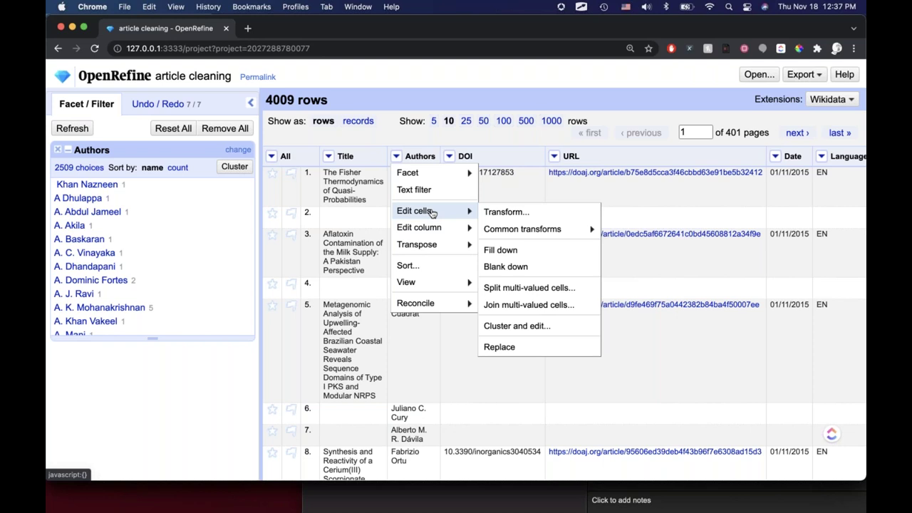
{"action": "mouse_move", "coordinate": [483, 229]}
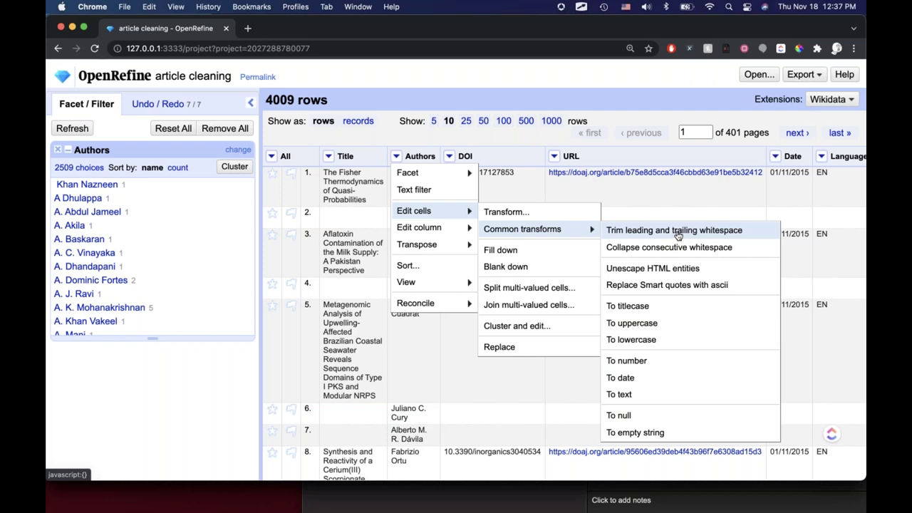
{"action": "scroll", "coordinate": [677, 237], "scroll_direction": "up", "scroll_amount": 5}
{"action": "left_click", "coordinate": [616, 233]}
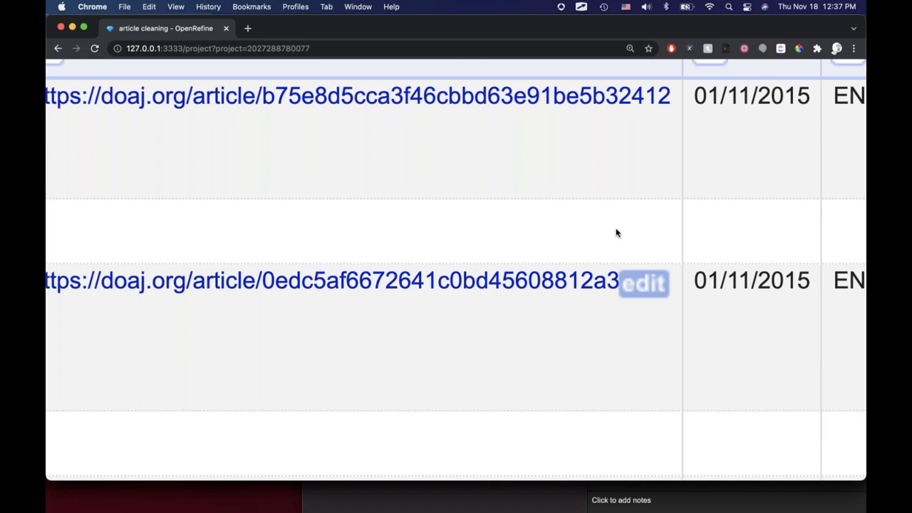
{"action": "scroll", "coordinate": [616, 233], "scroll_direction": "down", "scroll_amount": 5}
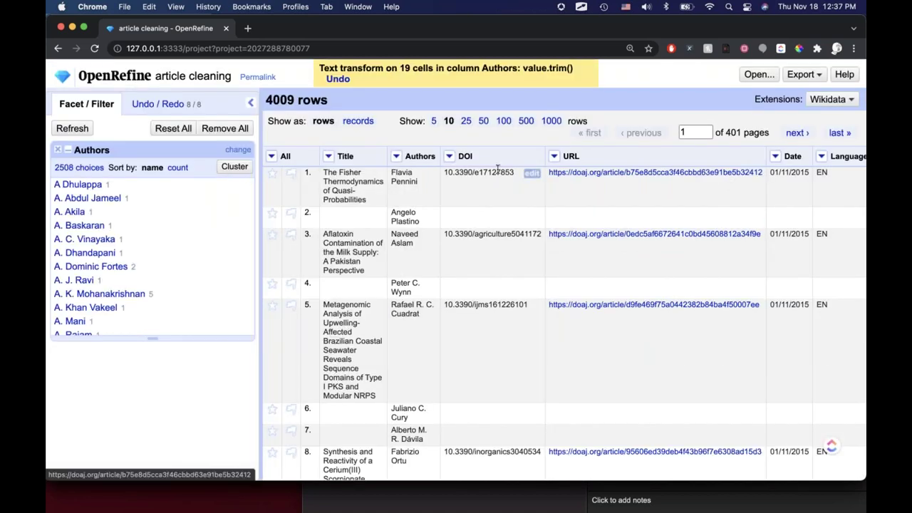
Collapse consecutive whitespace in the cells of the Authors column
{"action": "left_click", "coordinate": [397, 156]}
{"action": "mouse_move", "coordinate": [407, 174]}
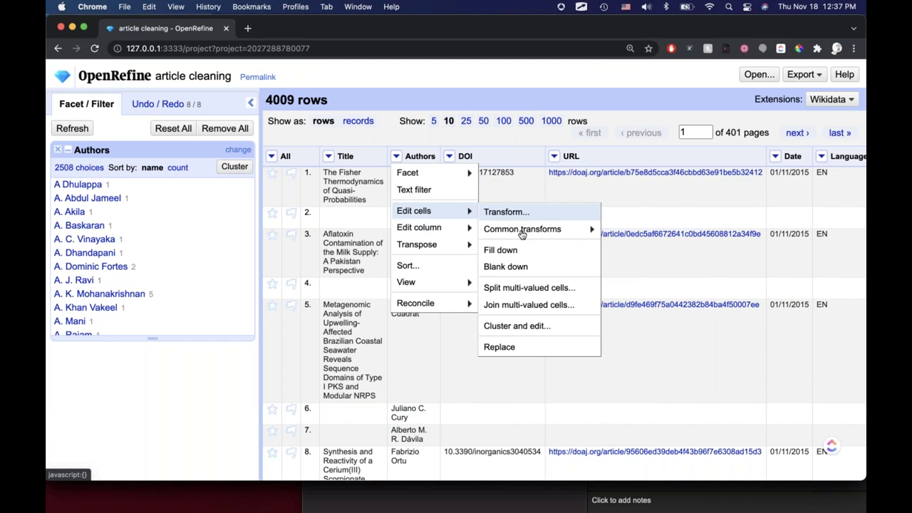
{"action": "mouse_move", "coordinate": [523, 229]}
{"action": "left_click", "coordinate": [677, 250]}
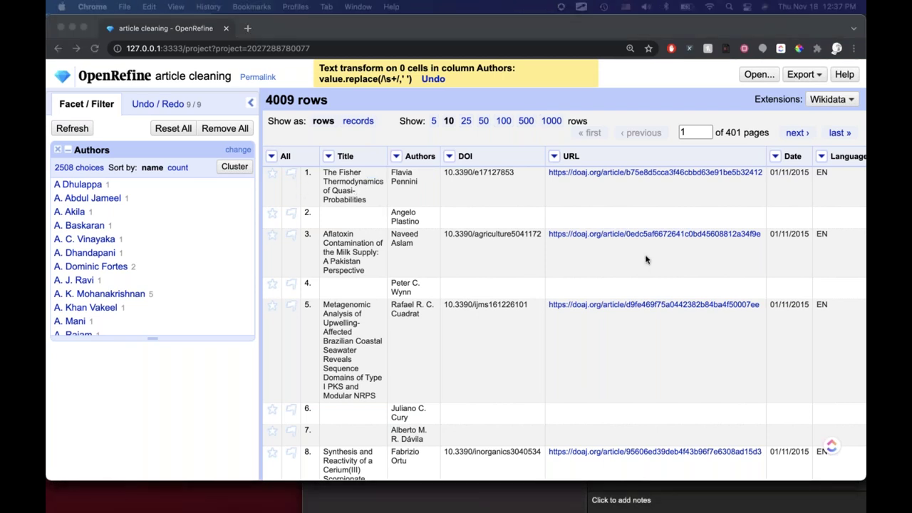
{"action": "left_click", "coordinate": [397, 195]}
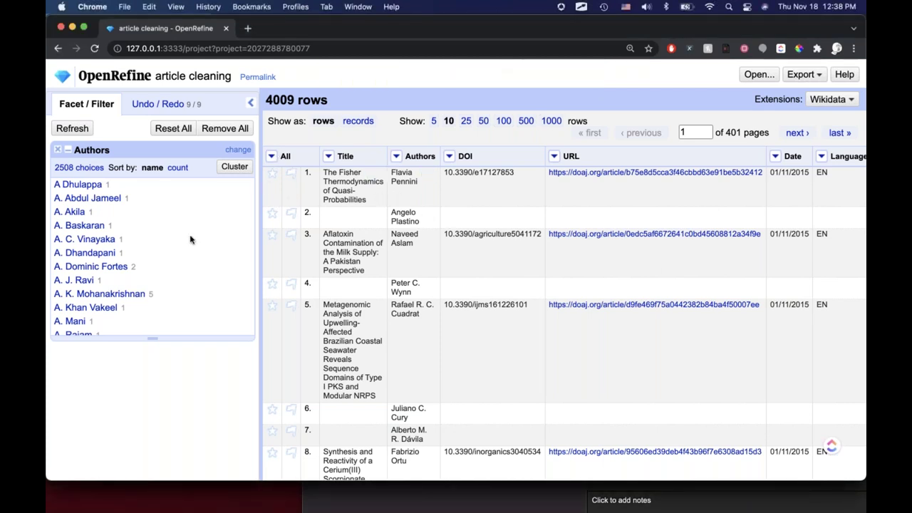
Sort the choices in the Authors facet by count
{"action": "scroll", "coordinate": [143, 256], "scroll_direction": "down", "scroll_amount": 5}
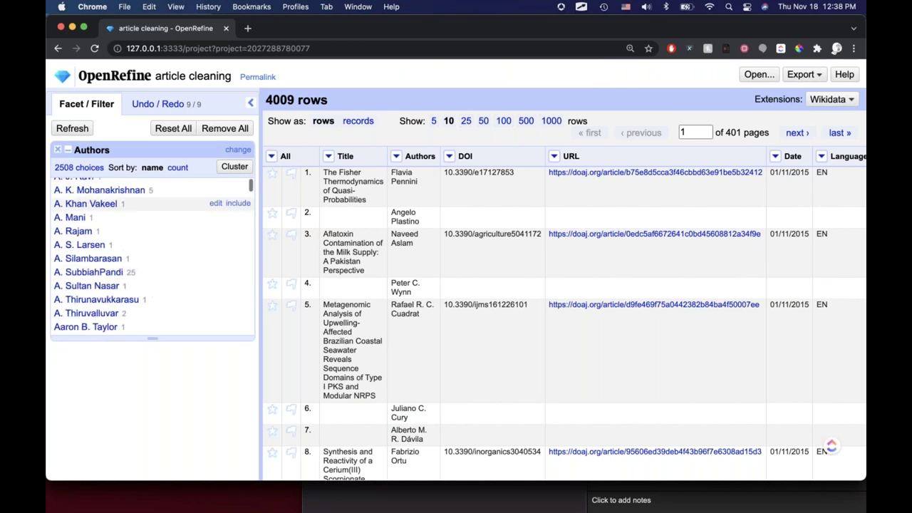
{"action": "scroll", "coordinate": [156, 235], "scroll_direction": "up", "scroll_amount": 5}
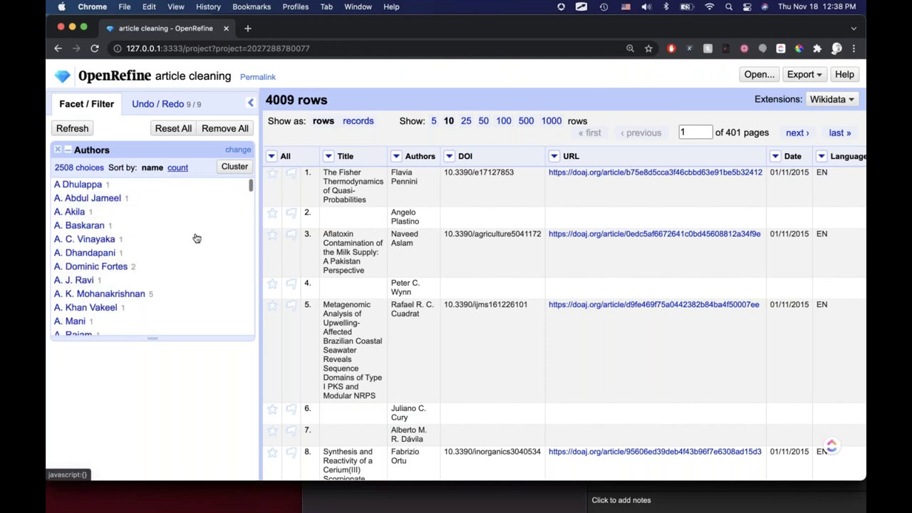
{"action": "left_click", "coordinate": [178, 167]}
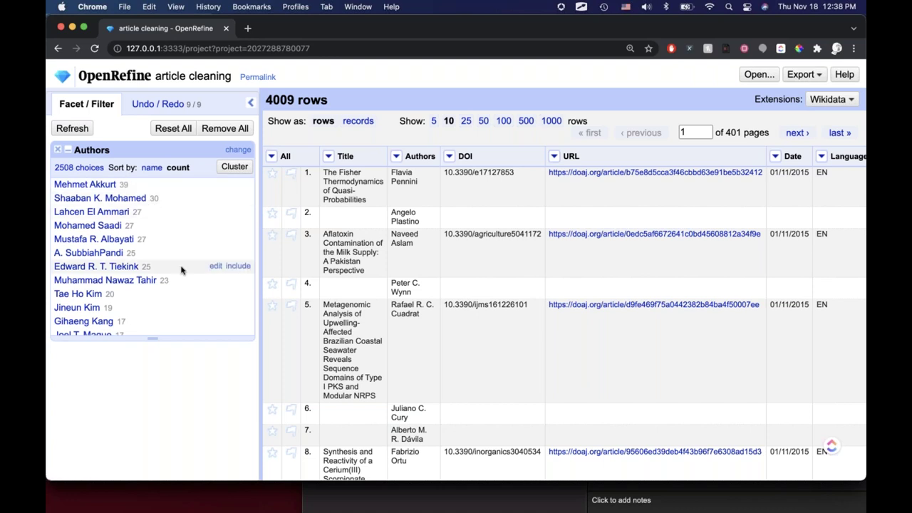
Look through the count-sorted Authors facet to compare how often each author occurs
{"action": "scroll", "coordinate": [181, 270], "scroll_direction": "down", "scroll_amount": 5}
{"action": "scroll", "coordinate": [183, 265], "scroll_direction": "up", "scroll_amount": 1}
{"action": "scroll", "coordinate": [184, 266], "scroll_direction": "down", "scroll_amount": 2}
{"action": "scroll", "coordinate": [183, 278], "scroll_direction": "up", "scroll_amount": 5}
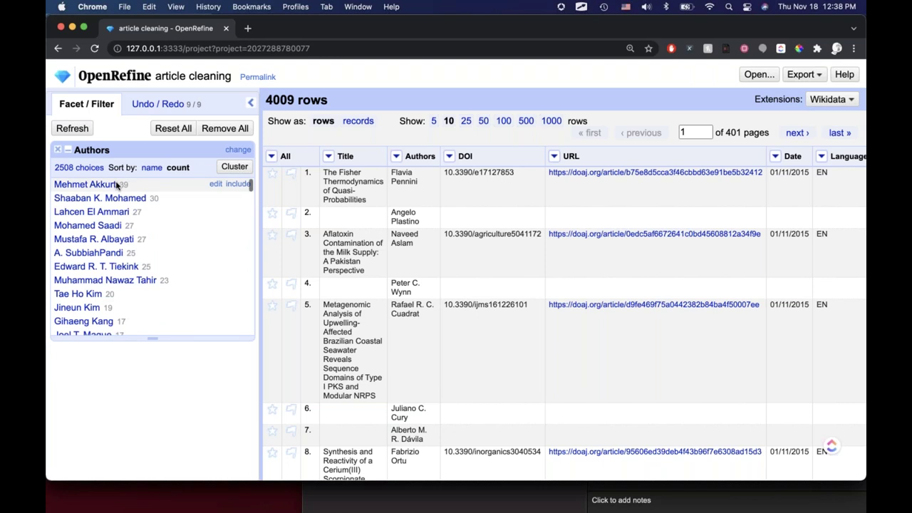
{"action": "scroll", "coordinate": [196, 316], "scroll_direction": "down", "scroll_amount": 10}
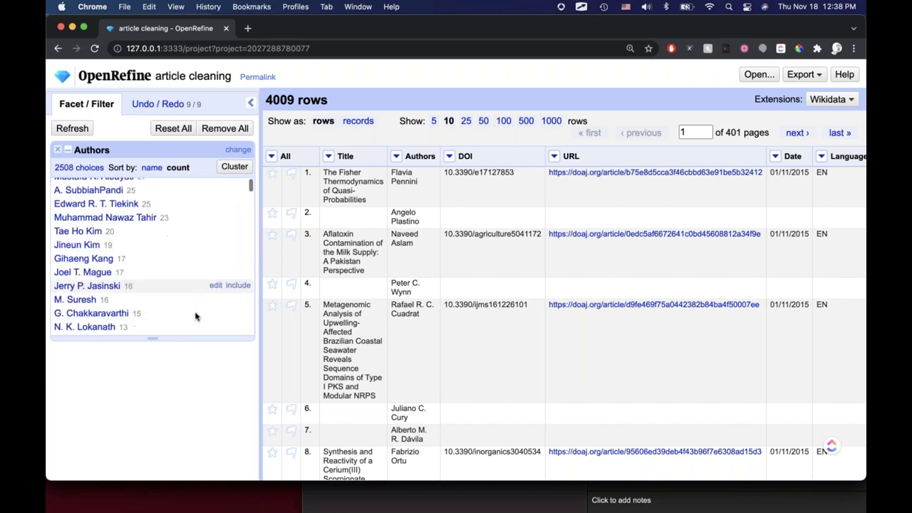
{"action": "scroll", "coordinate": [197, 315], "scroll_direction": "down", "scroll_amount": 2}
{"action": "scroll", "coordinate": [190, 309], "scroll_direction": "up", "scroll_amount": 10}
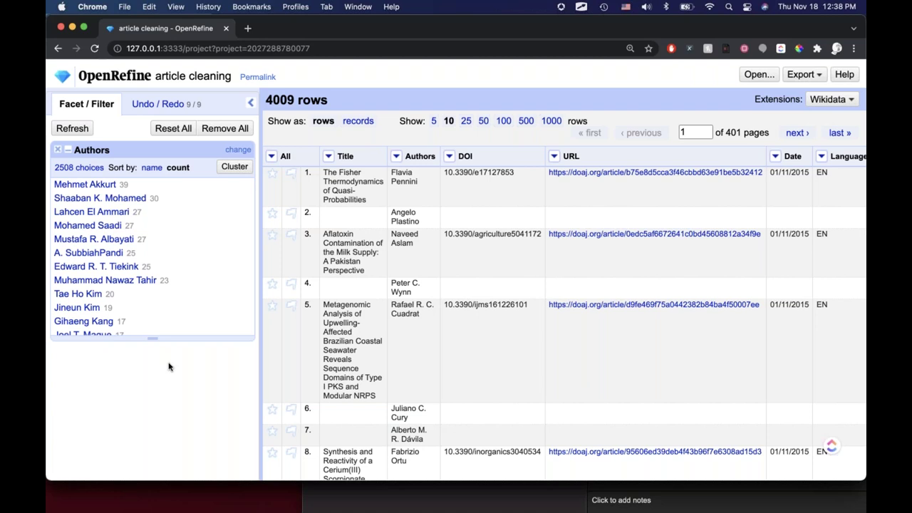
{"action": "scroll", "coordinate": [193, 292], "scroll_direction": "down", "scroll_amount": 5}
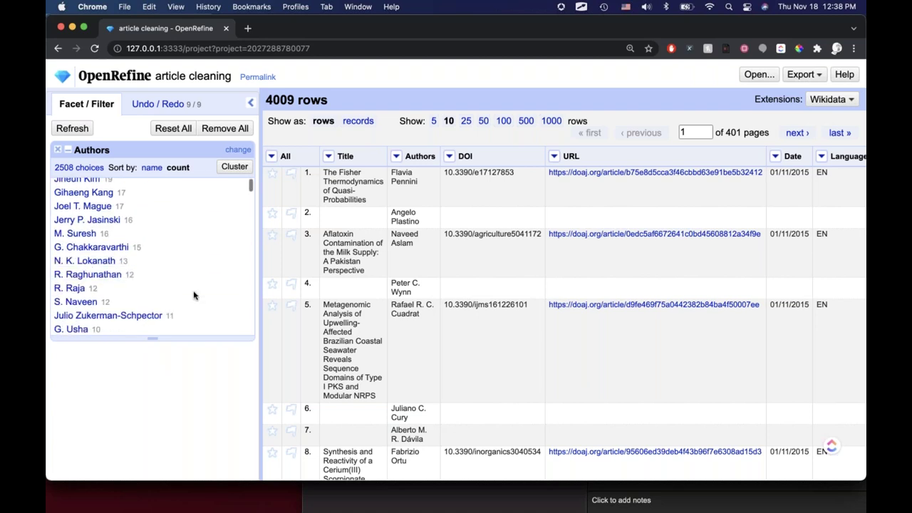
{"action": "scroll", "coordinate": [193, 295], "scroll_direction": "down", "scroll_amount": 8}
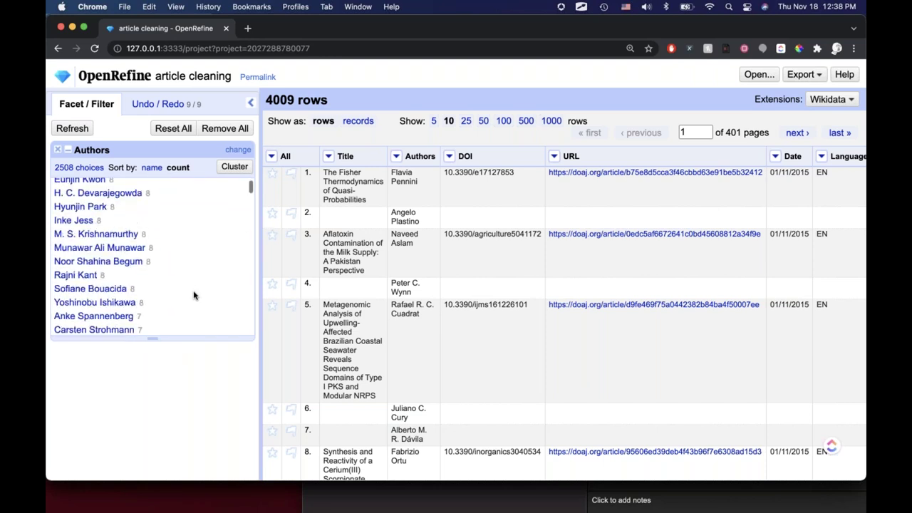
{"action": "scroll", "coordinate": [193, 294], "scroll_direction": "up", "scroll_amount": 12}
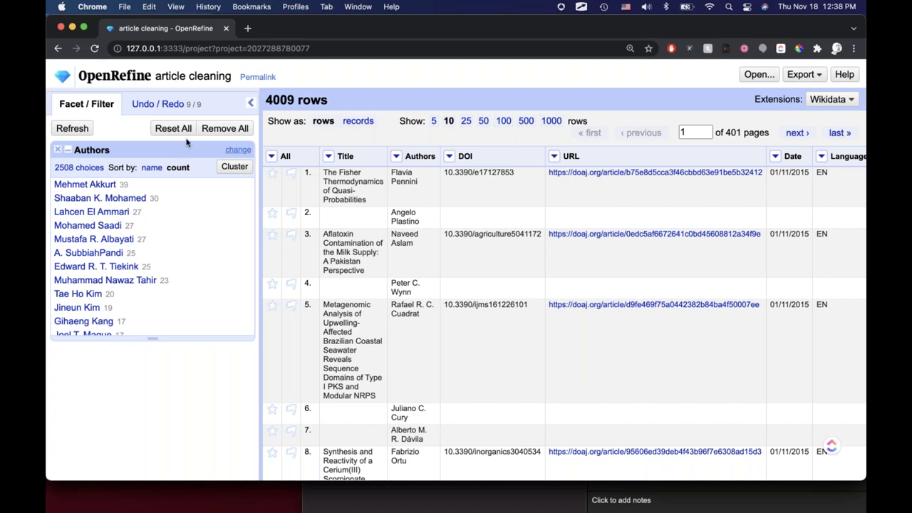
Open the Cluster & Edit dialog for the Authors column and reset the browser zoom so the whole dialog fits
{"action": "left_click", "coordinate": [230, 168]}
{"action": "left_click", "coordinate": [234, 169]}
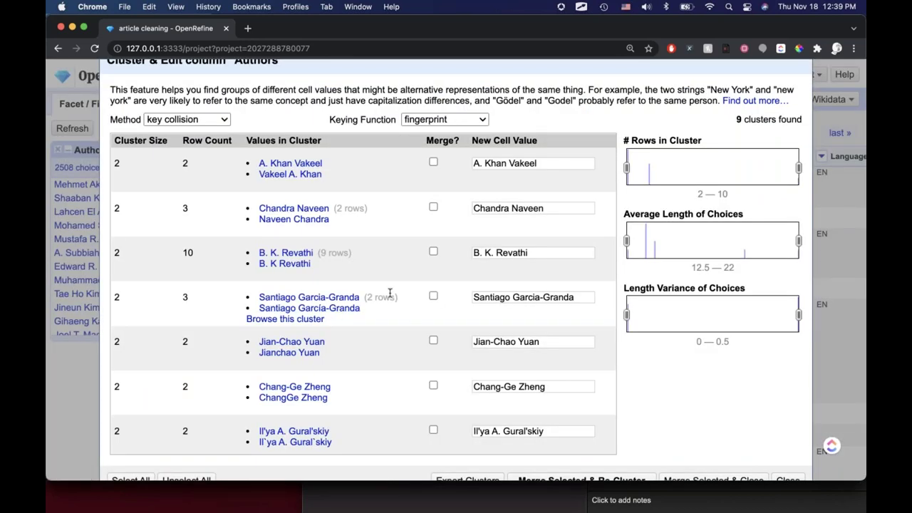
{"action": "scroll", "coordinate": [390, 293], "scroll_direction": "down", "scroll_amount": 2}
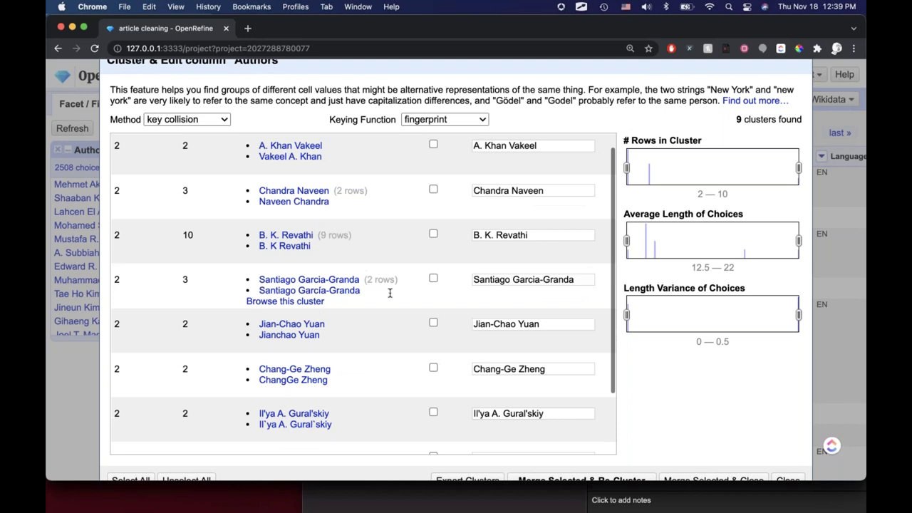
{"action": "scroll", "coordinate": [390, 293], "scroll_direction": "up", "scroll_amount": 2}
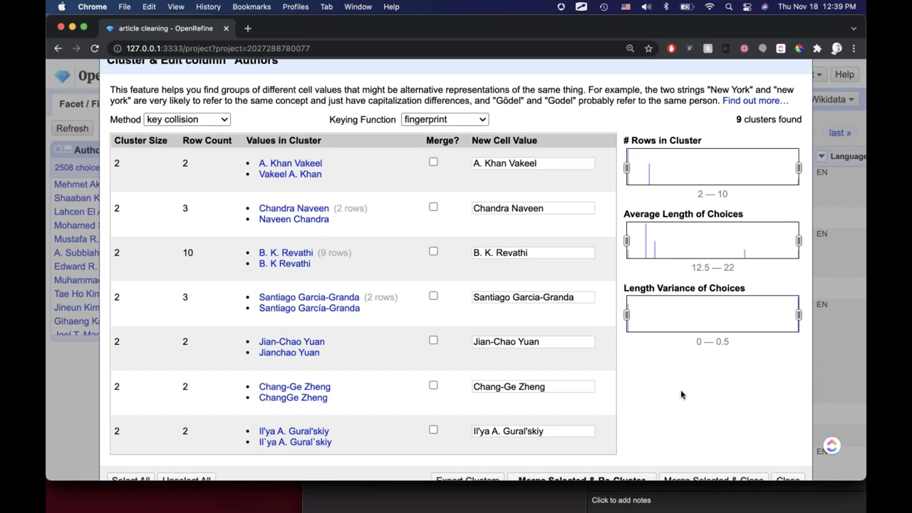
{"action": "key", "text": "super+0"}
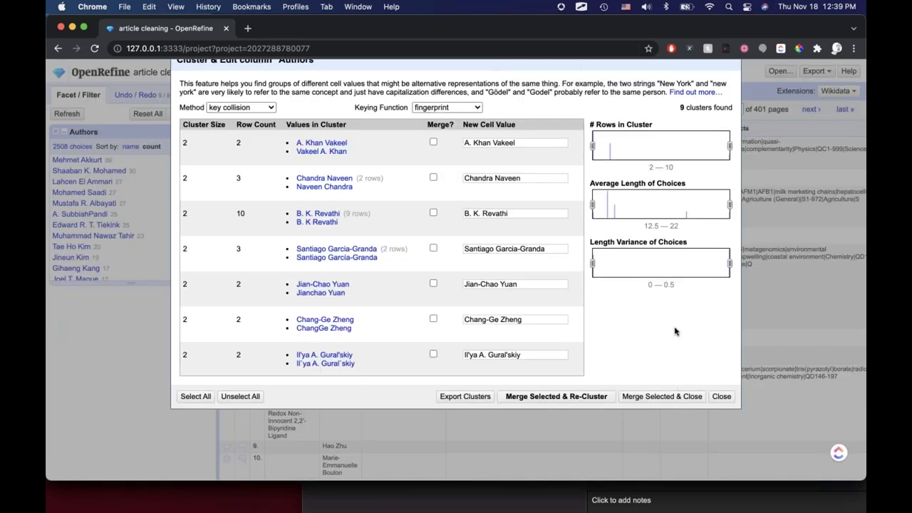
{"action": "key", "text": "super+equal"}
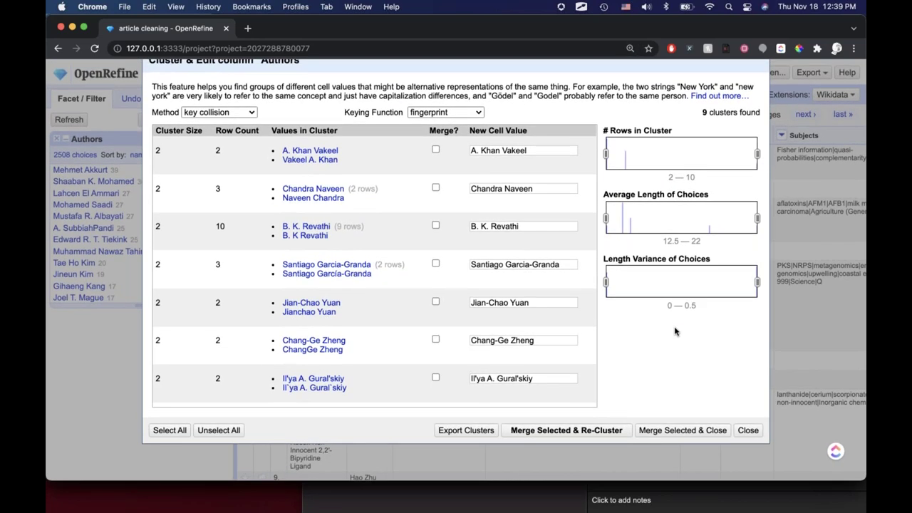
{"action": "key", "text": "super+minus"}
{"action": "key", "text": "super+minus"}
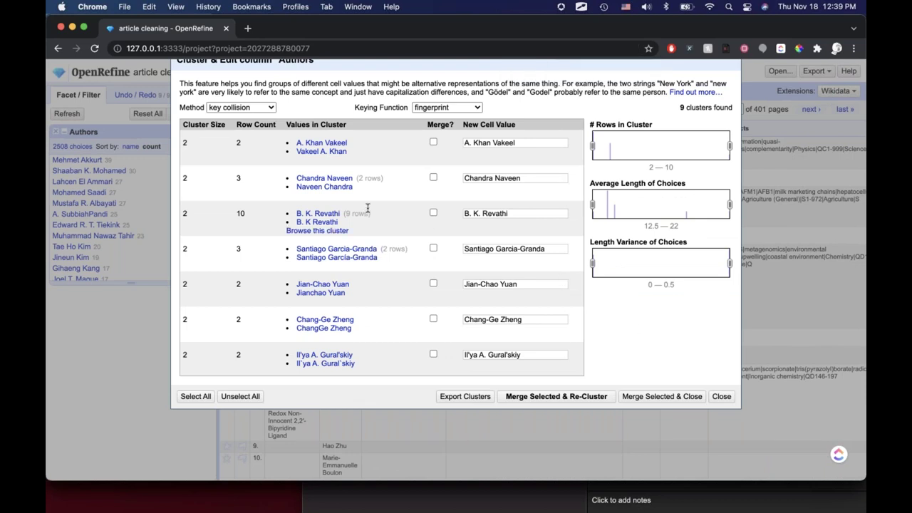
Review the available clustering methods and keying functions, keeping key collision with fingerprint
{"action": "left_click", "coordinate": [257, 108]}
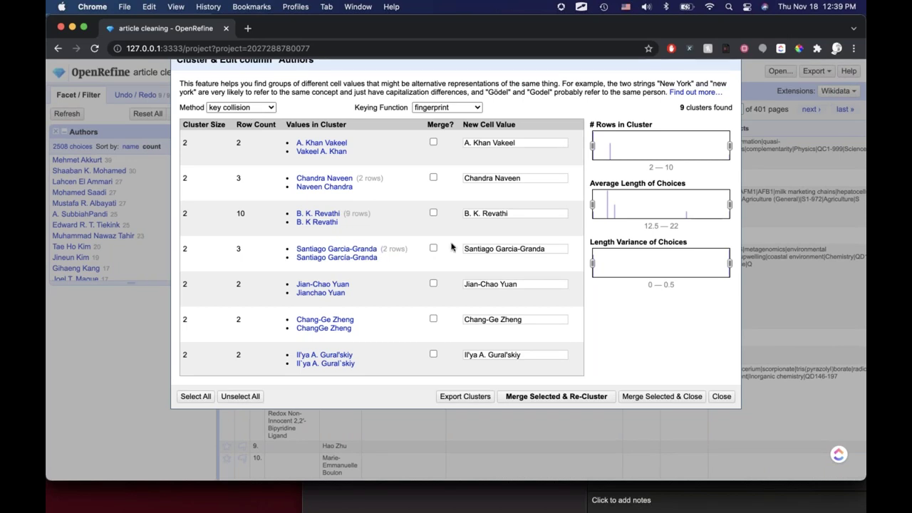
{"action": "left_click", "coordinate": [267, 108]}
{"action": "left_click", "coordinate": [438, 107]}
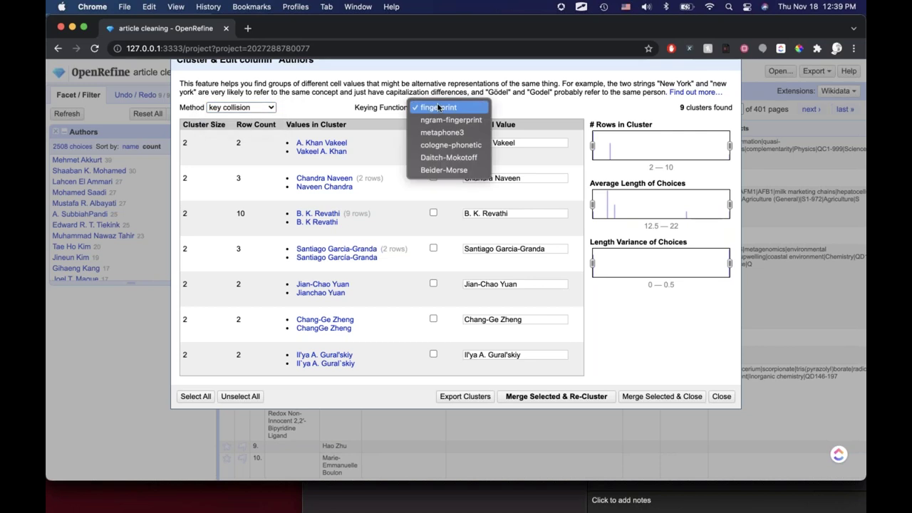
{"action": "left_click", "coordinate": [361, 108]}
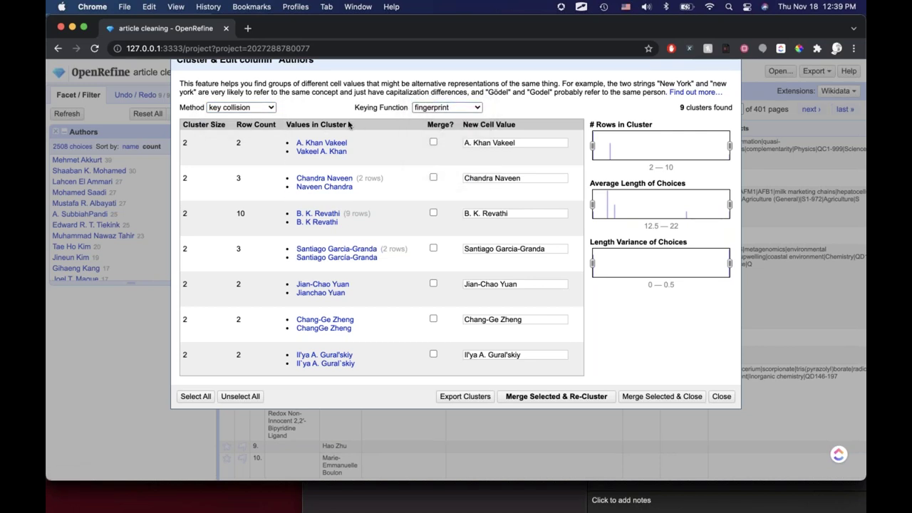
{"action": "mouse_move", "coordinate": [310, 224]}
{"action": "mouse_move", "coordinate": [363, 196]}
In the cluster whose variants differ only by an accent, set the new cell value to the spelling with í and mark it for merging
{"action": "scroll", "coordinate": [428, 185], "scroll_direction": "down", "scroll_amount": 1}
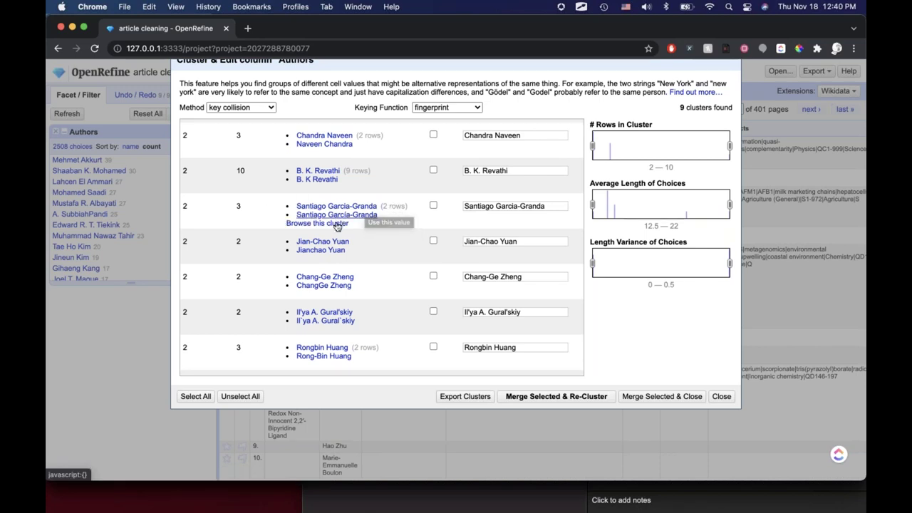
{"action": "left_click", "coordinate": [519, 206]}
{"action": "key", "text": "BackSpace"}
{"action": "type", "text": "i"}
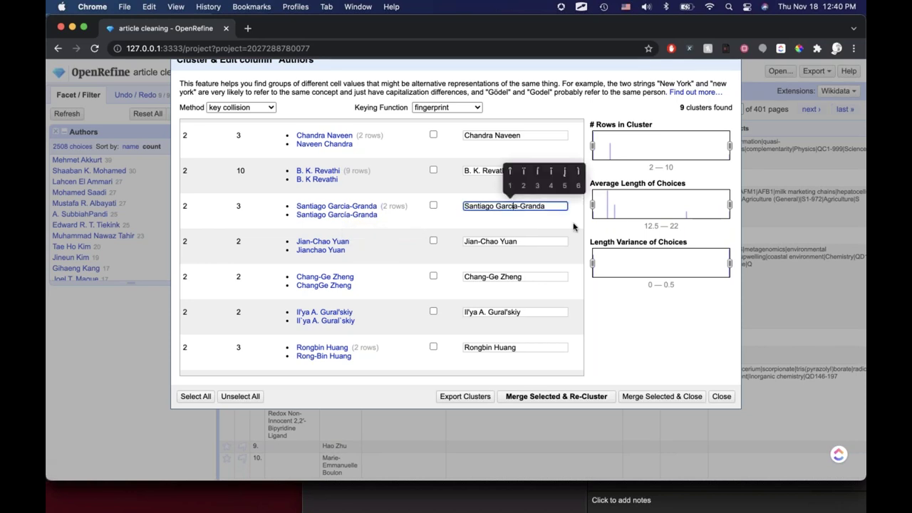
{"action": "left_click", "coordinate": [533, 171]}
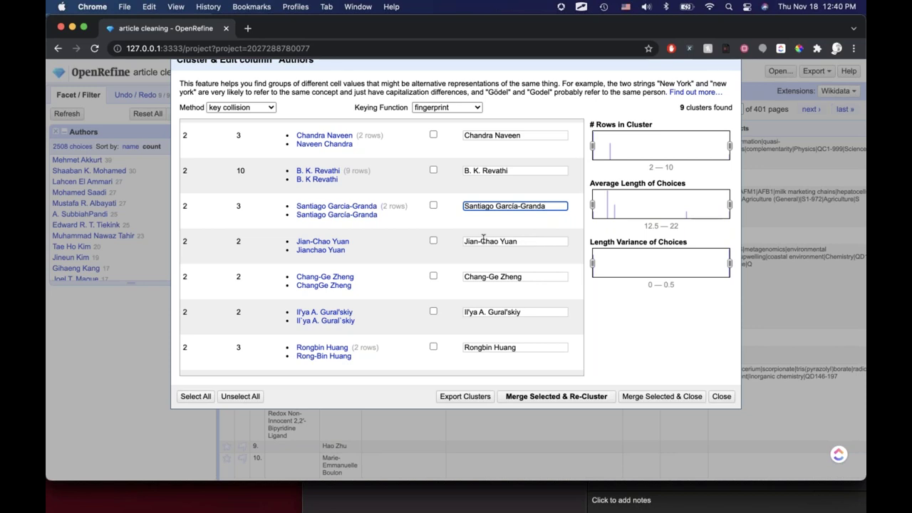
{"action": "left_click", "coordinate": [483, 238]}
{"action": "left_click", "coordinate": [552, 208]}
{"action": "left_click", "coordinate": [432, 205]}
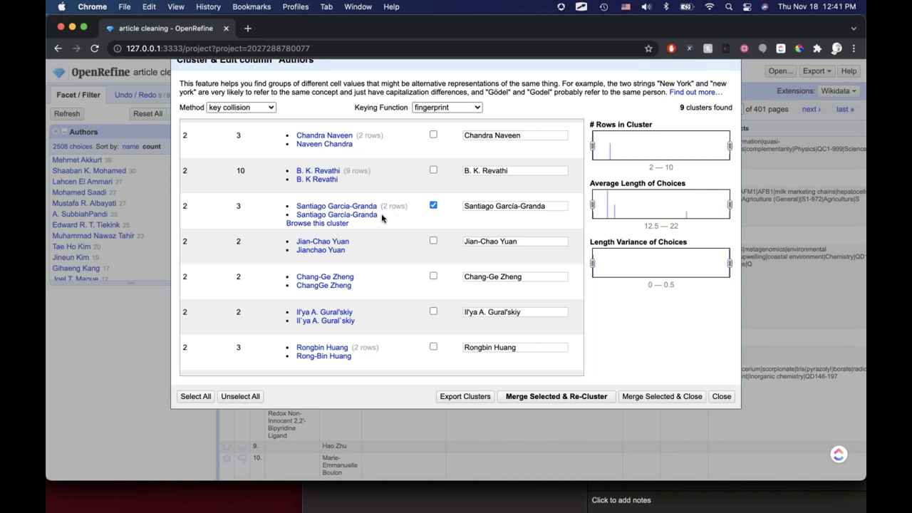
Mark for merging the ten-row cluster with the missing initial period and the cluster whose variants differ in apostrophe style
{"action": "left_click", "coordinate": [433, 170]}
{"action": "scroll", "coordinate": [413, 216], "scroll_direction": "down", "scroll_amount": 1}
{"action": "scroll", "coordinate": [414, 216], "scroll_direction": "up", "scroll_amount": 3}
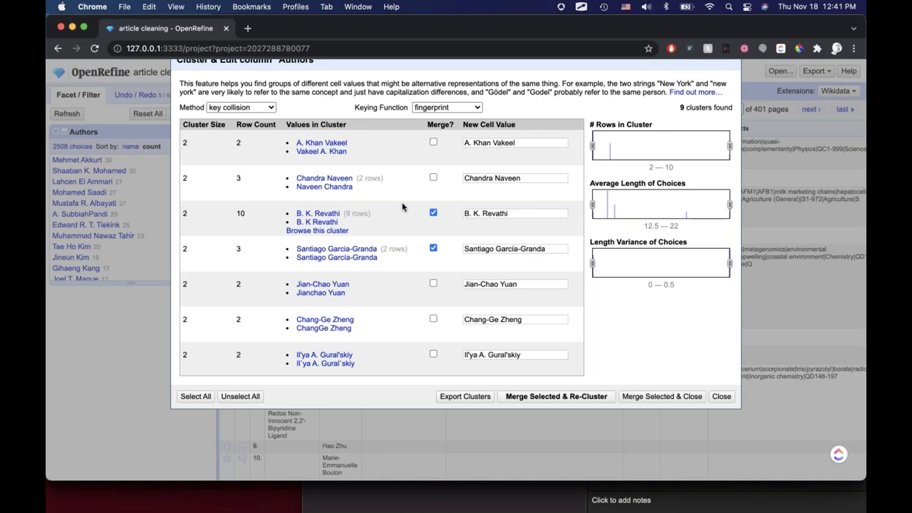
{"action": "scroll", "coordinate": [403, 208], "scroll_direction": "down", "scroll_amount": 3}
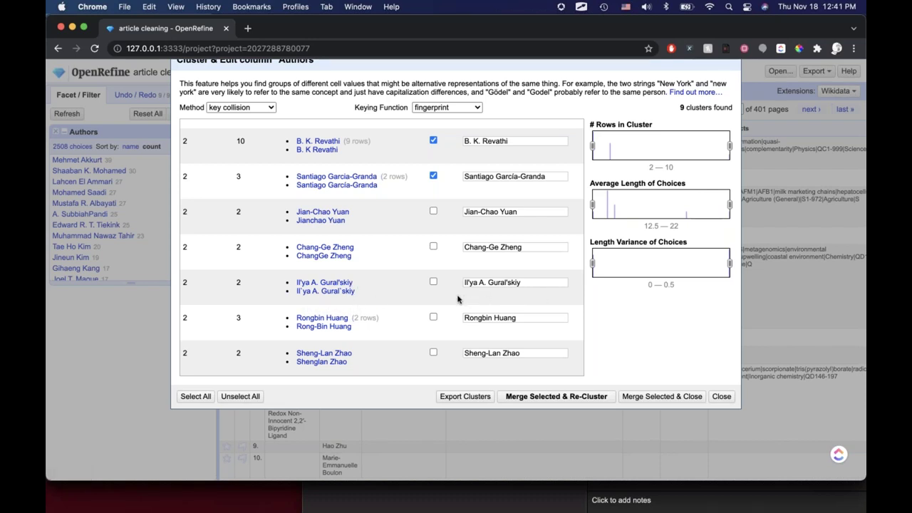
{"action": "left_click", "coordinate": [433, 282]}
{"action": "scroll", "coordinate": [387, 249], "scroll_direction": "up", "scroll_amount": 3}
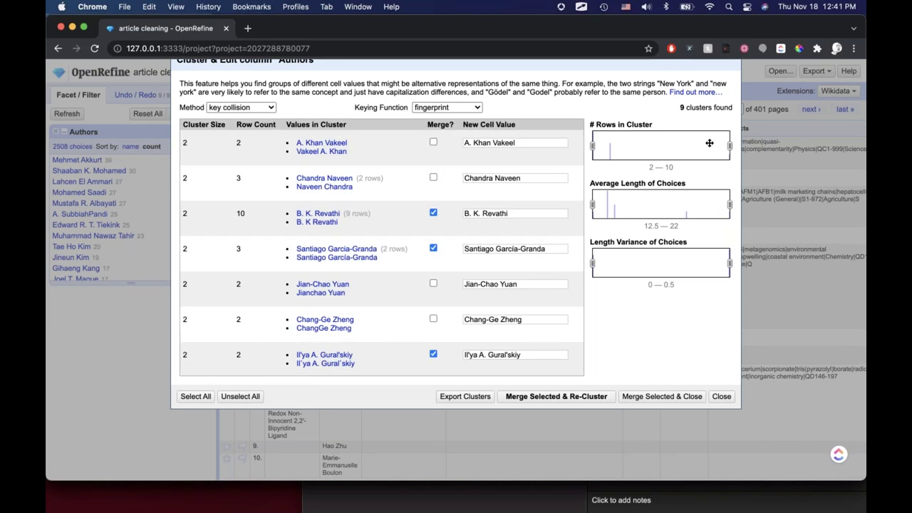
Try limiting the clusters to an average choice length of up to 14.86, and restore the full length range
{"action": "mouse_move", "coordinate": [677, 121]}
{"action": "left_mouse_down"}
{"action": "mouse_move", "coordinate": [592, 181]}
{"action": "mouse_move", "coordinate": [592, 274]}
{"action": "left_mouse_up"}
{"action": "mouse_move", "coordinate": [662, 293]}
{"action": "left_mouse_down"}
{"action": "mouse_move", "coordinate": [721, 292]}
{"action": "mouse_move", "coordinate": [726, 151]}
{"action": "mouse_move", "coordinate": [675, 112]}
{"action": "mouse_move", "coordinate": [652, 109]}
{"action": "left_mouse_up"}
{"action": "left_click_drag", "start_coordinate": [730, 205], "coordinate": [626, 205]}
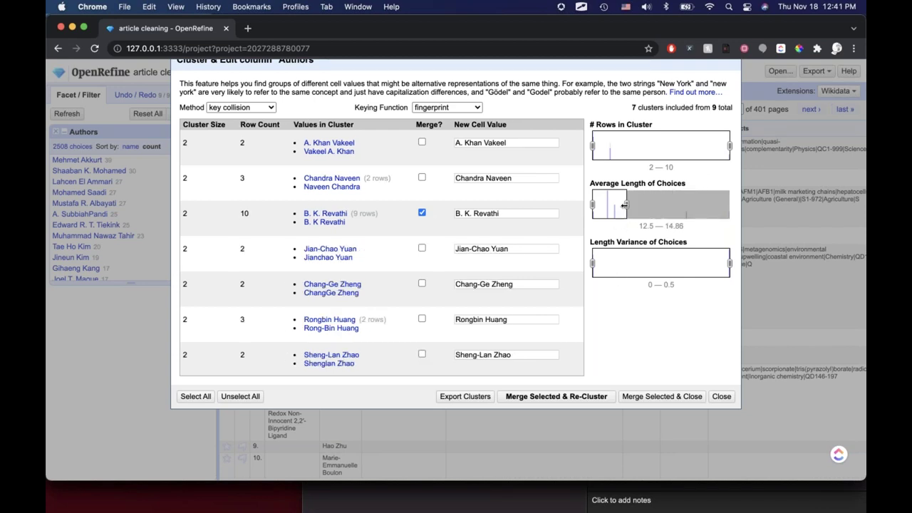
{"action": "left_click_drag", "start_coordinate": [625, 205], "coordinate": [753, 207]}
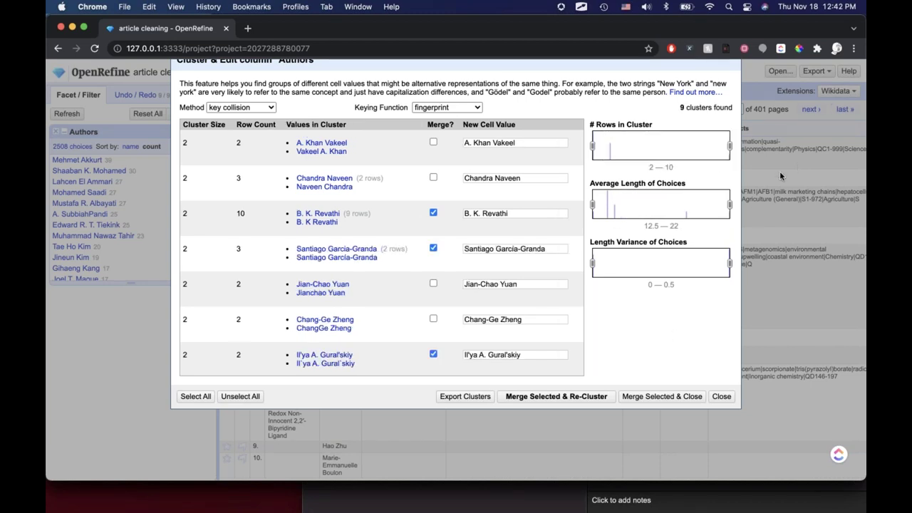
Merge the marked clusters and re-cluster, and switch the keying function to ngram-fingerprint
{"action": "left_click", "coordinate": [590, 400]}
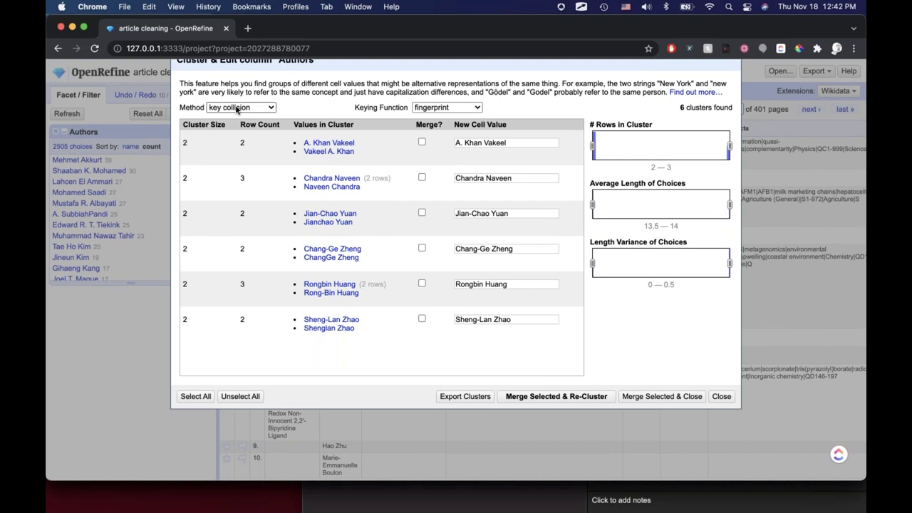
{"action": "left_click", "coordinate": [456, 108]}
{"action": "left_click", "coordinate": [462, 121]}
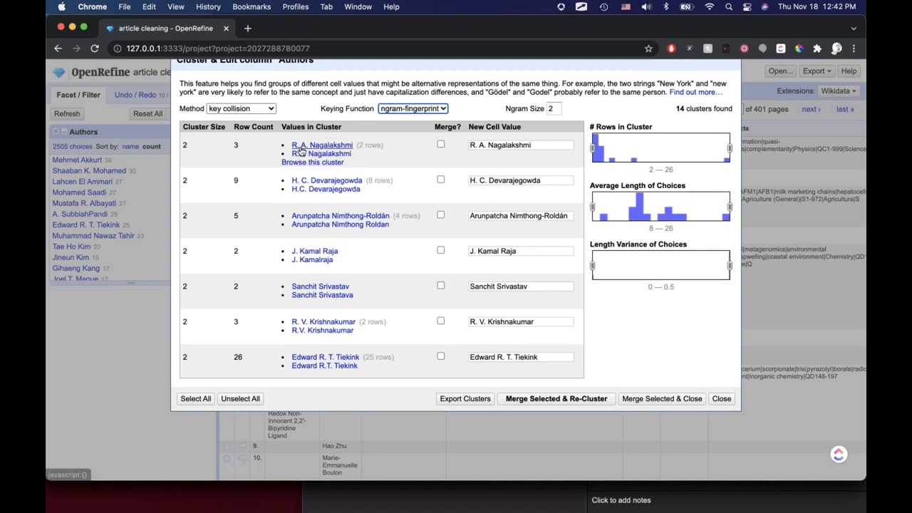
Mark the first three ngram-fingerprint clusters, with 3, 9 and 5 rows, for merging and merge them with re-clustering
{"action": "left_click", "coordinate": [441, 145]}
{"action": "mouse_move", "coordinate": [314, 152]}
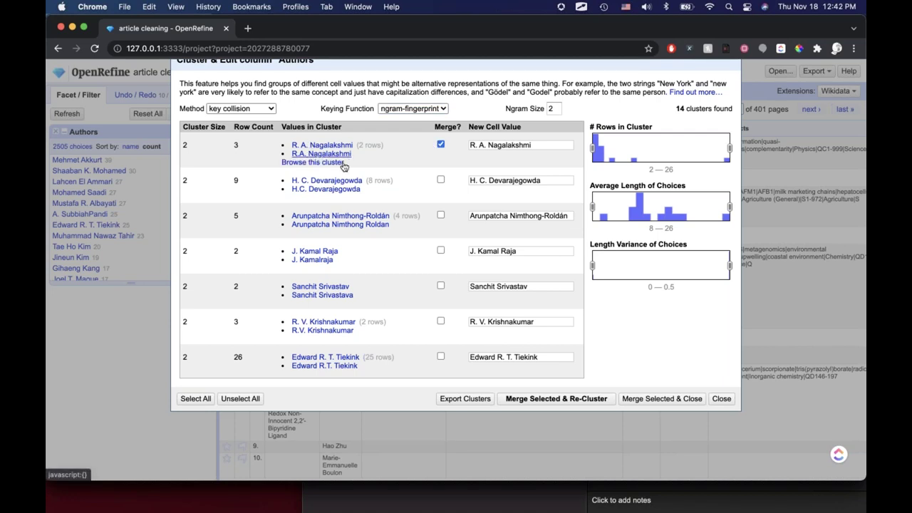
{"action": "left_click", "coordinate": [441, 181]}
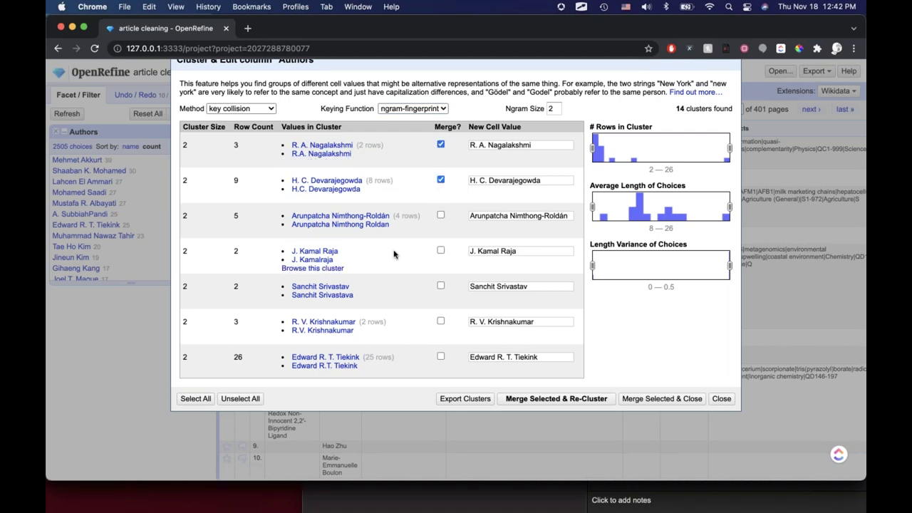
{"action": "left_click", "coordinate": [440, 215]}
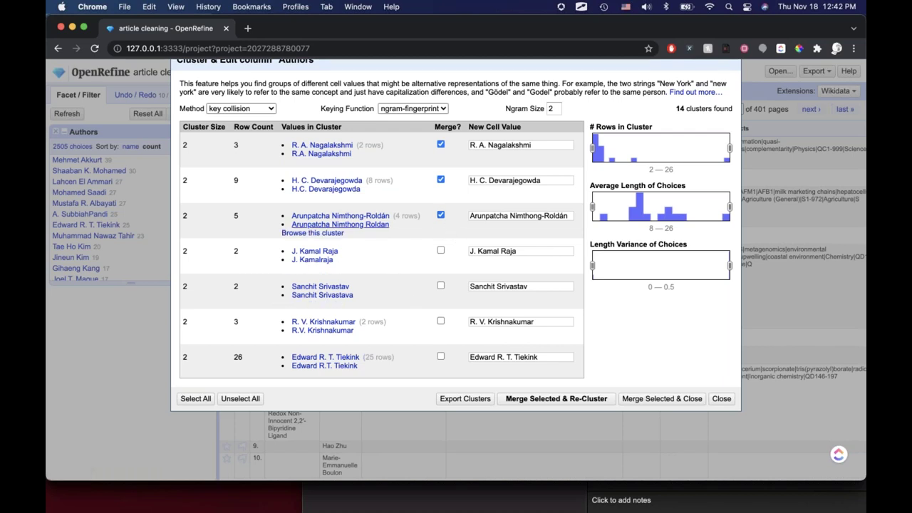
{"action": "scroll", "coordinate": [407, 299], "scroll_direction": "down", "scroll_amount": 4}
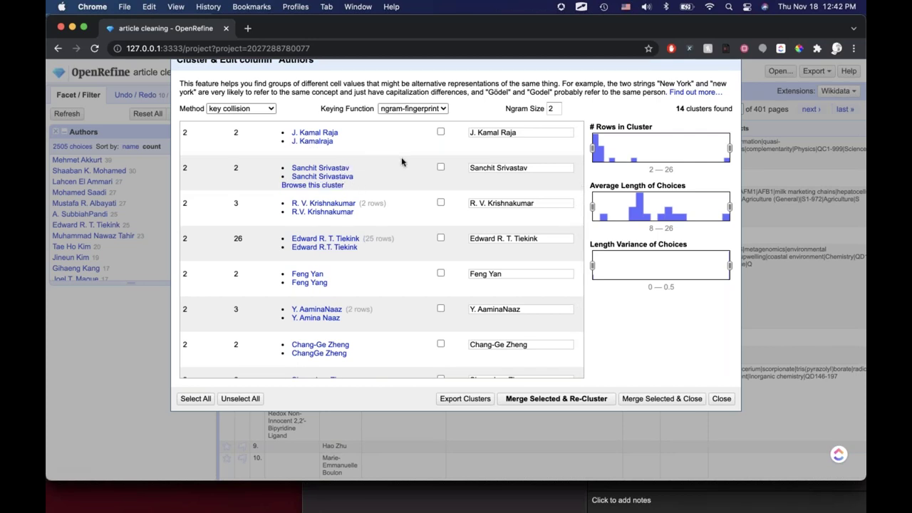
{"action": "scroll", "coordinate": [400, 201], "scroll_direction": "down", "scroll_amount": 1}
{"action": "scroll", "coordinate": [400, 201], "scroll_direction": "down", "scroll_amount": 5}
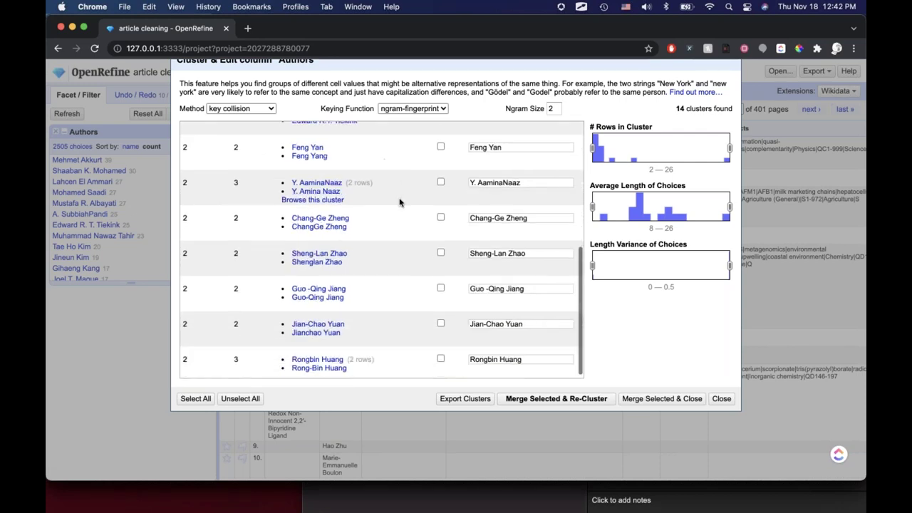
{"action": "left_click", "coordinate": [553, 400]}
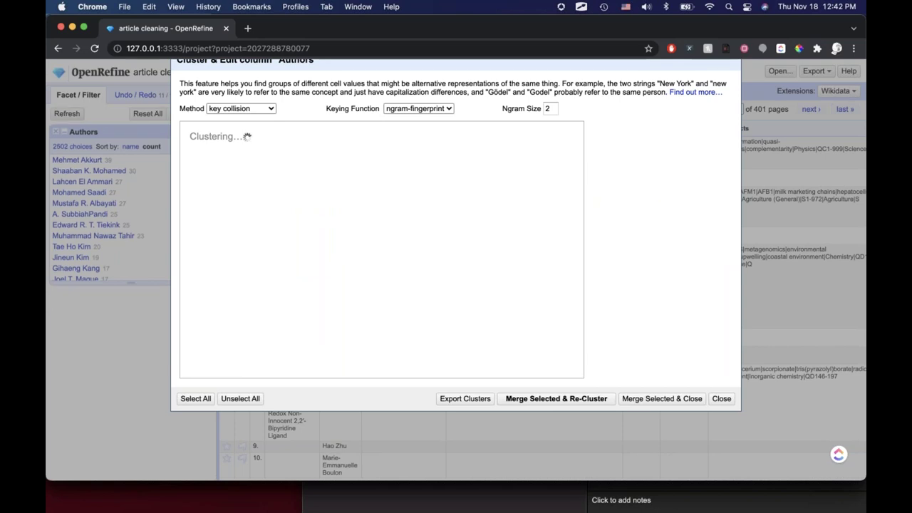
Switch the keying function to metaphone3 and examine whether the clustered author names belong together
{"action": "left_click", "coordinate": [390, 111]}
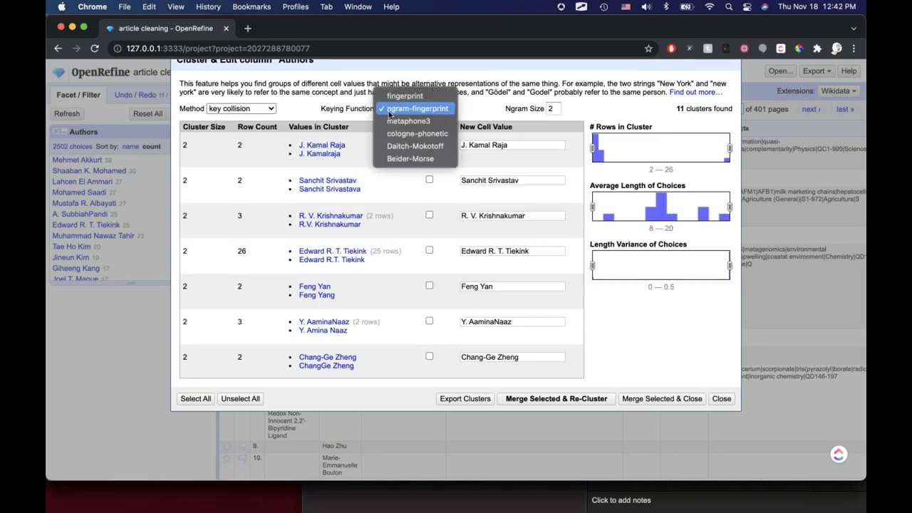
{"action": "left_click", "coordinate": [403, 121]}
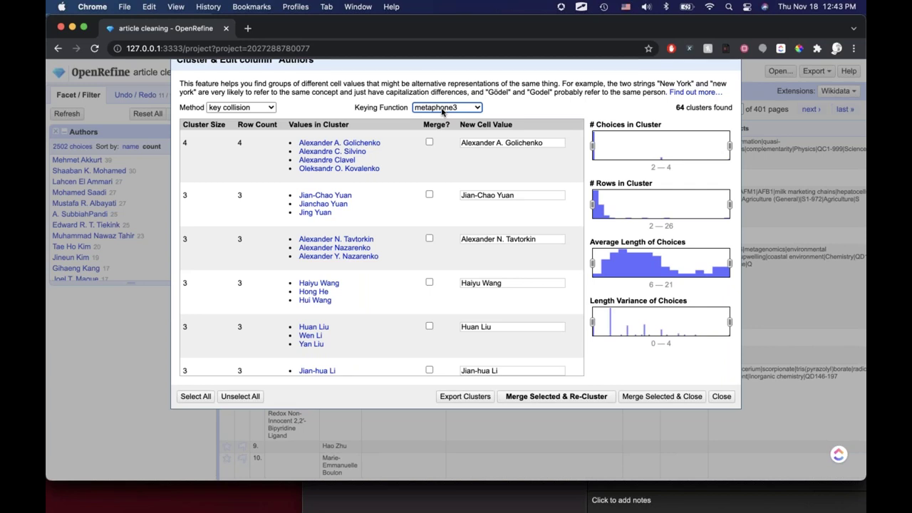
{"action": "mouse_move", "coordinate": [325, 176]}
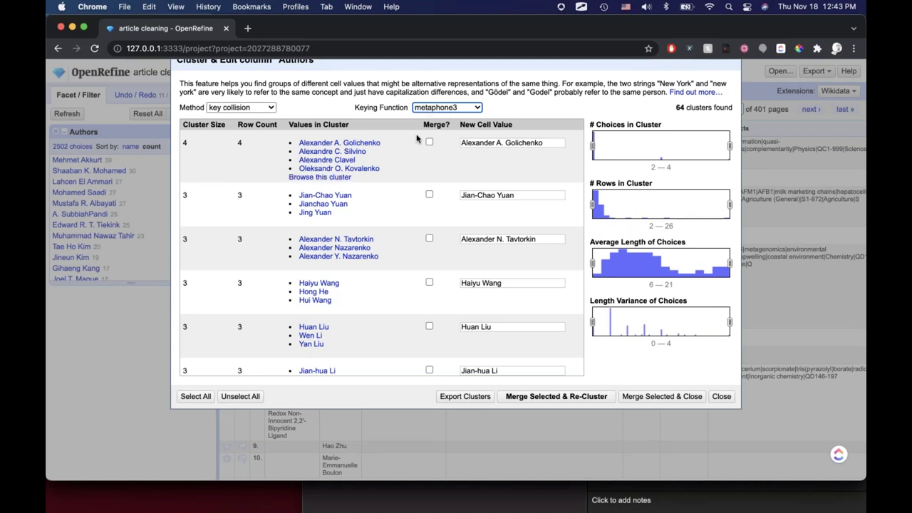
{"action": "scroll", "coordinate": [416, 139], "scroll_direction": "down", "scroll_amount": 1}
{"action": "scroll", "coordinate": [417, 139], "scroll_direction": "down", "scroll_amount": 10}
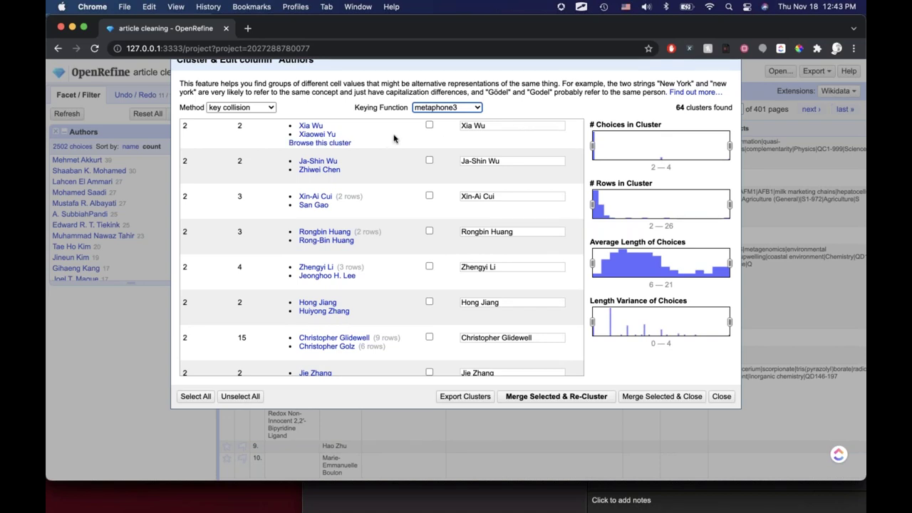
{"action": "scroll", "coordinate": [394, 138], "scroll_direction": "up", "scroll_amount": 10}
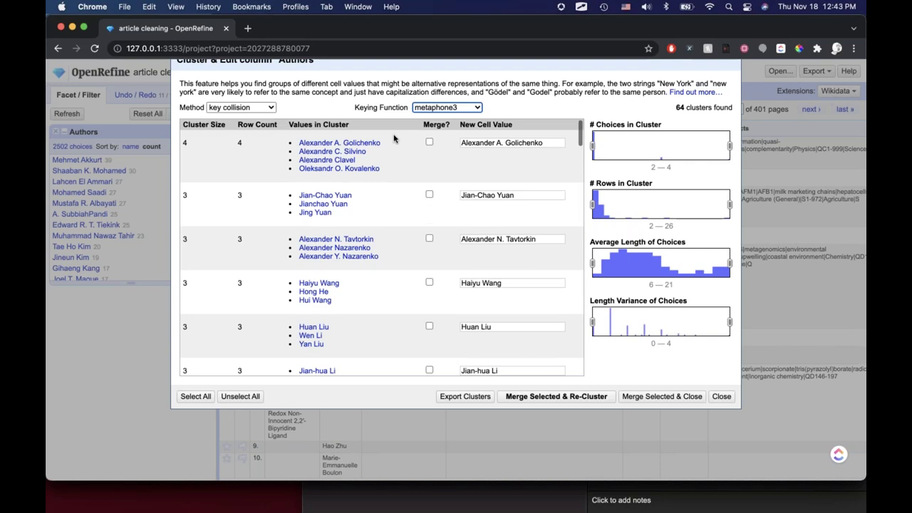
Cluster with the cologne-phonetic keying function and check which other keying functions remain
{"action": "left_click", "coordinate": [435, 111]}
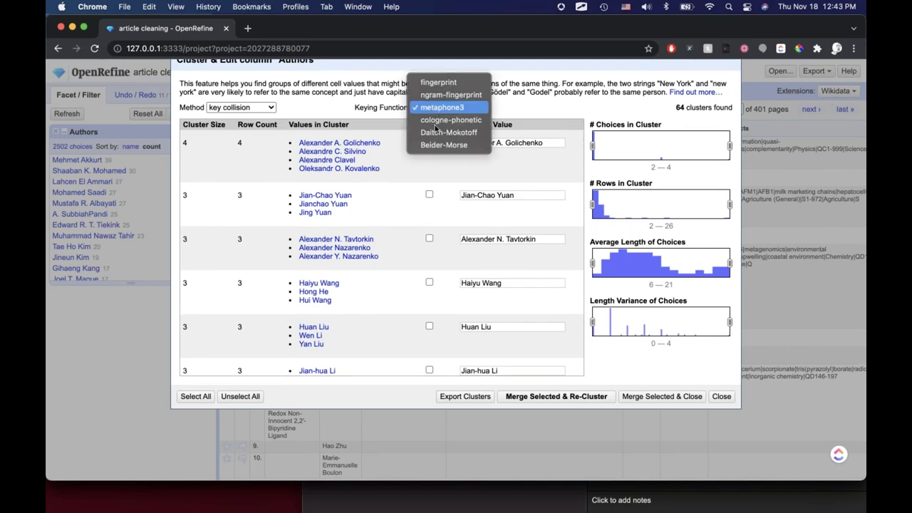
{"action": "left_click", "coordinate": [436, 120]}
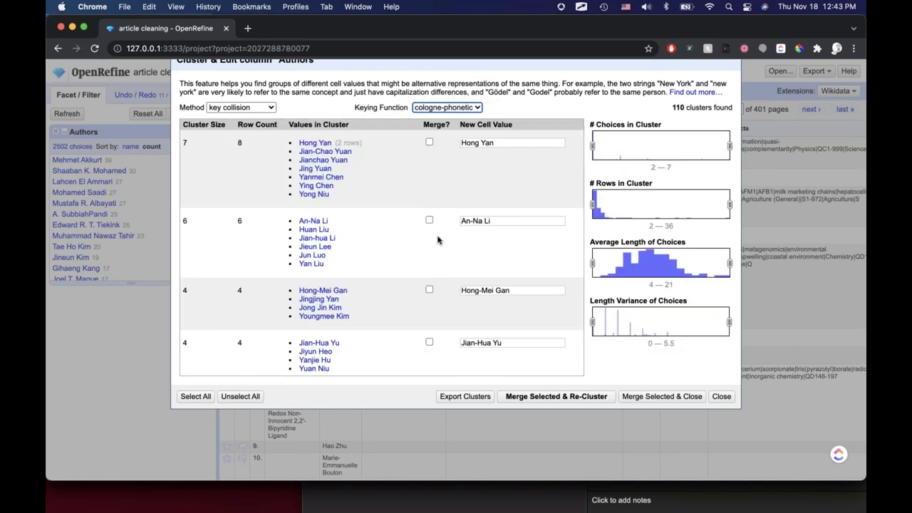
{"action": "left_click", "coordinate": [425, 107]}
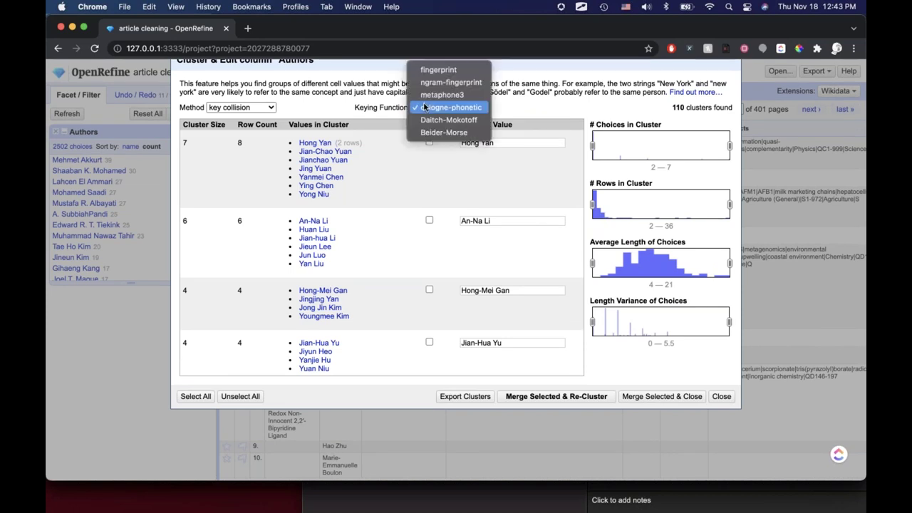
{"action": "left_click", "coordinate": [336, 98]}
Cluster by nearest neighbor with levenshtein distance, review the suggested author clusters, and close the clustering dialog without merging
{"action": "left_click", "coordinate": [270, 109]}
{"action": "left_click", "coordinate": [271, 120]}
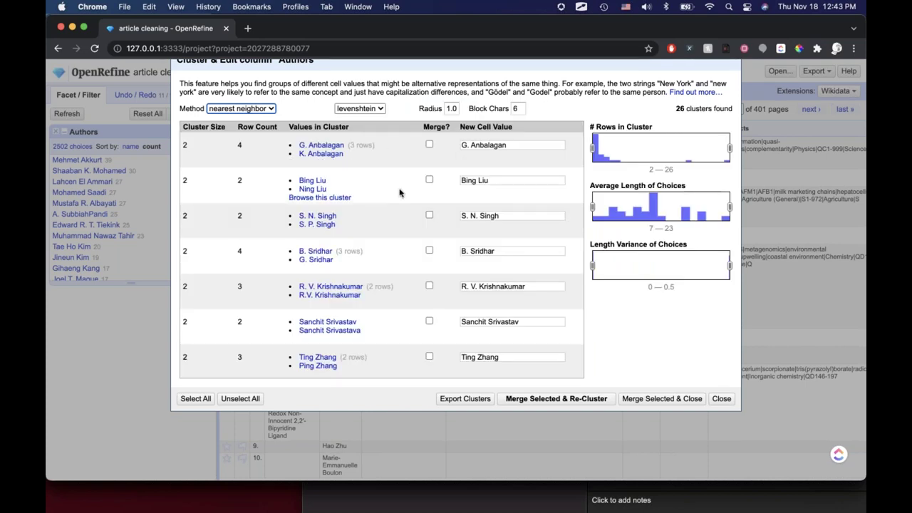
{"action": "scroll", "coordinate": [399, 193], "scroll_direction": "down", "scroll_amount": 2}
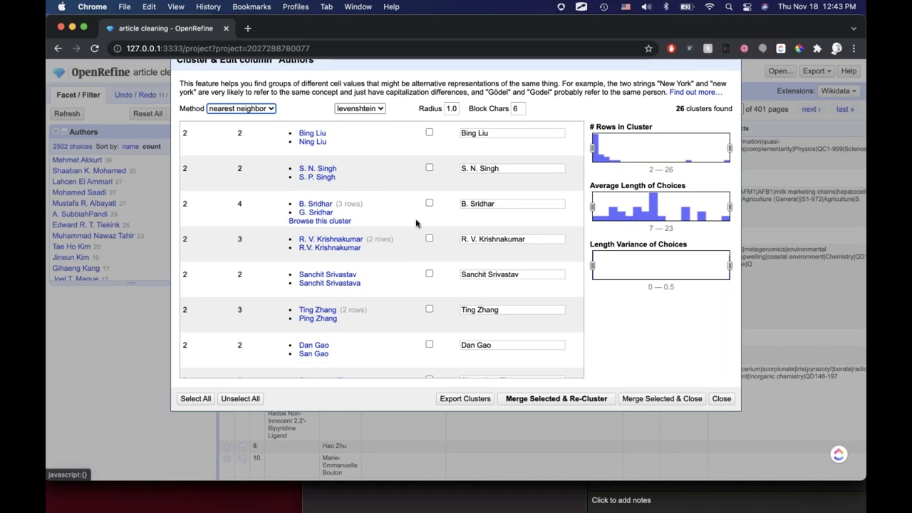
{"action": "scroll", "coordinate": [412, 221], "scroll_direction": "down", "scroll_amount": 3}
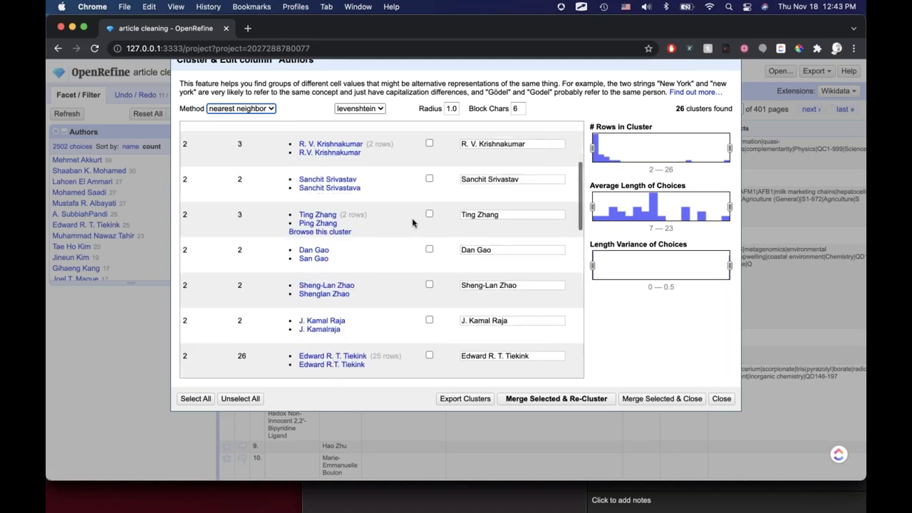
{"action": "scroll", "coordinate": [412, 221], "scroll_direction": "up", "scroll_amount": 5}
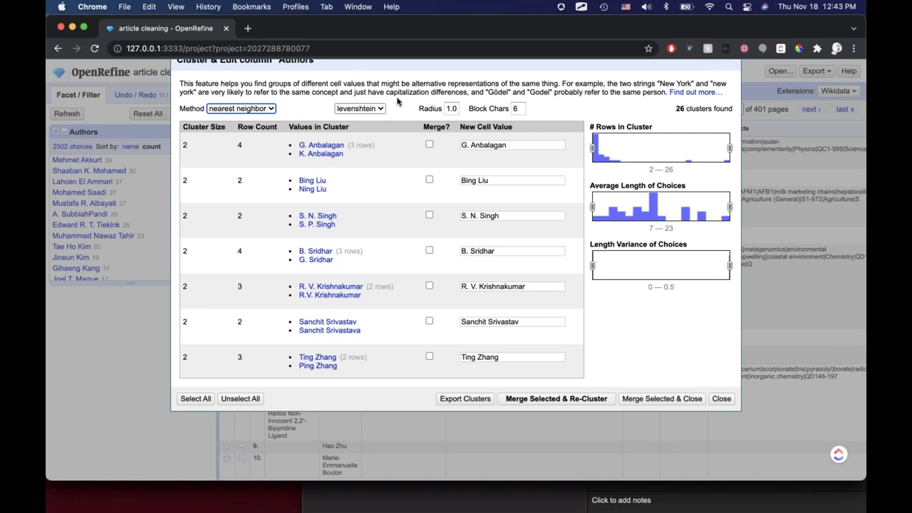
{"action": "left_click", "coordinate": [444, 399]}
{"action": "left_click", "coordinate": [721, 398]}
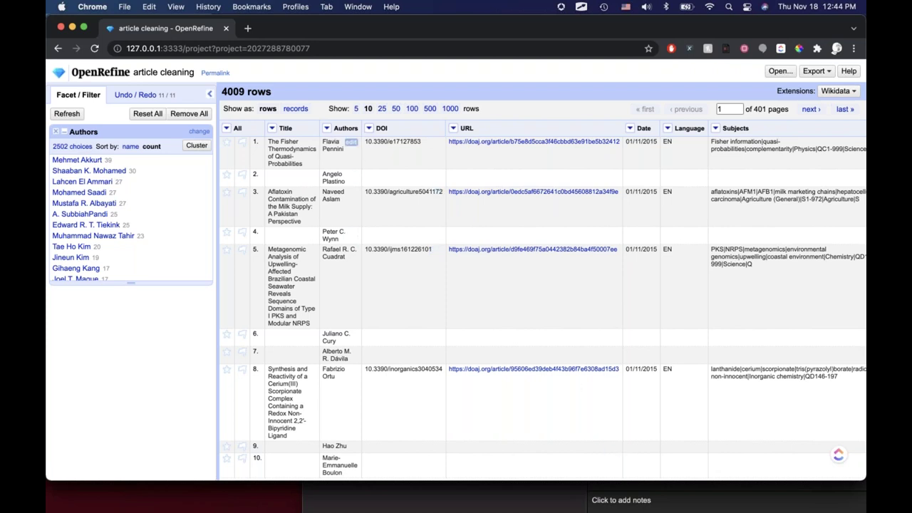
Join the multi-valued cells of the Authors column using | as the separator
{"action": "left_click", "coordinate": [329, 132]}
{"action": "mouse_move", "coordinate": [375, 178]}
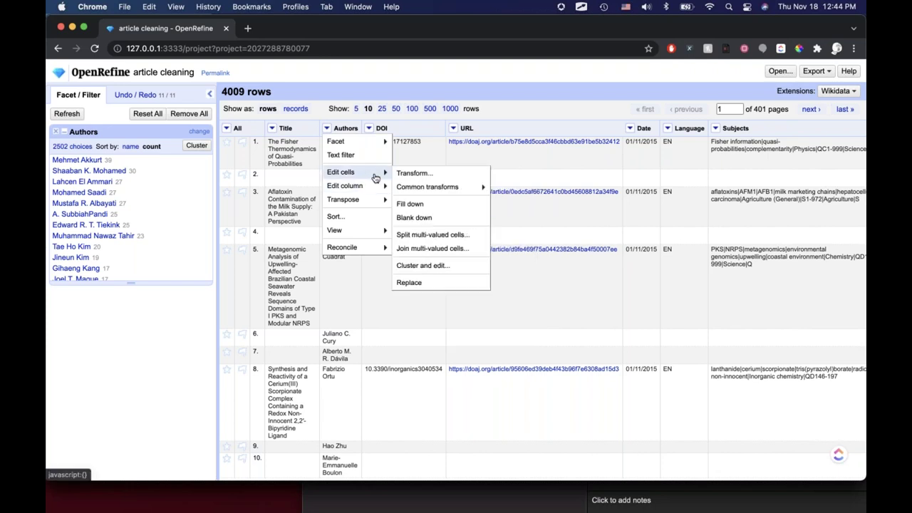
{"action": "left_click", "coordinate": [456, 249]}
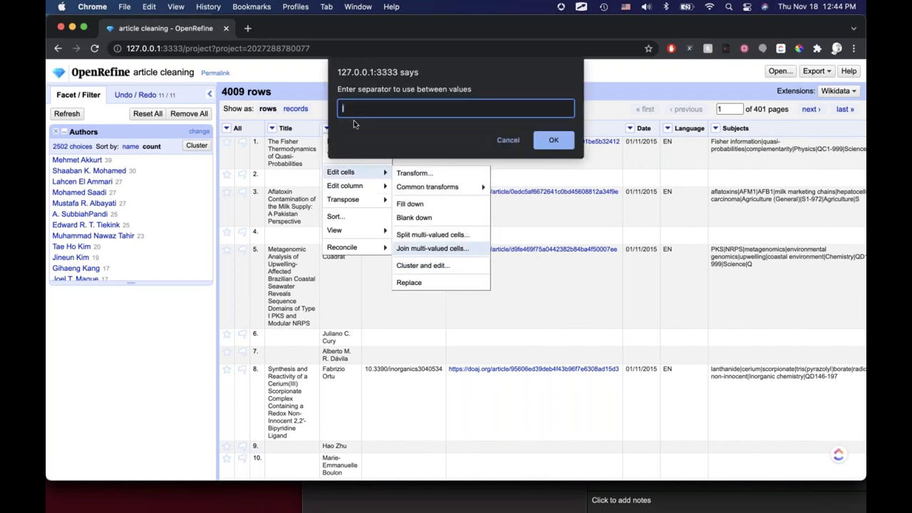
{"action": "key", "text": "Return"}
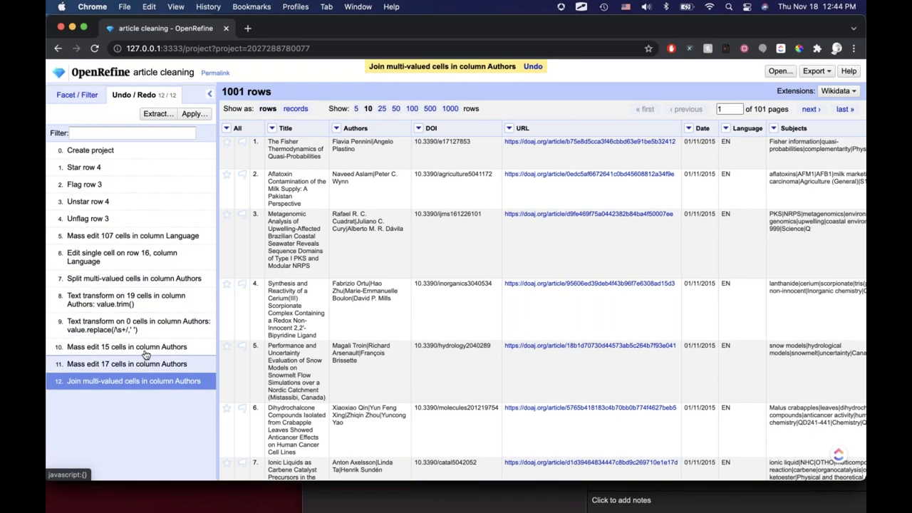
Return from the operation history to the Authors facet and look over the joined table's columns out to Licence
{"action": "left_click", "coordinate": [74, 97]}
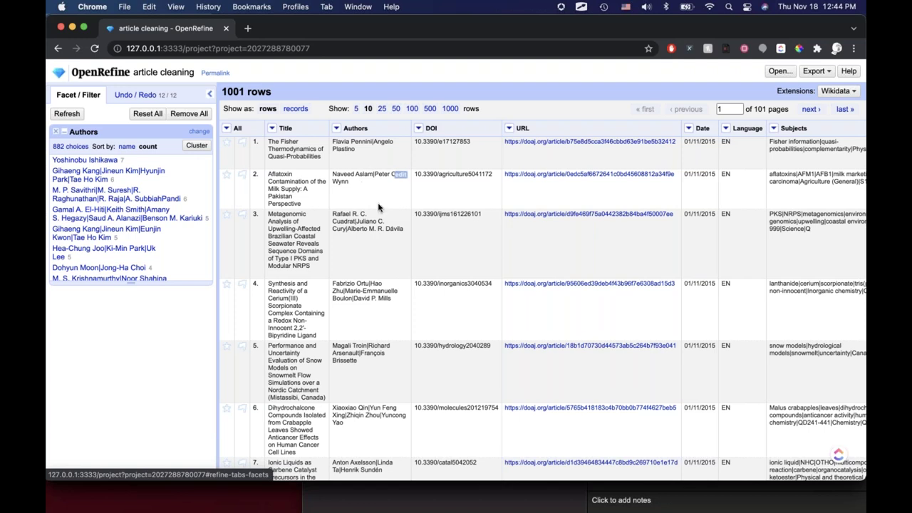
{"action": "scroll", "coordinate": [380, 207], "scroll_direction": "right", "scroll_amount": 6}
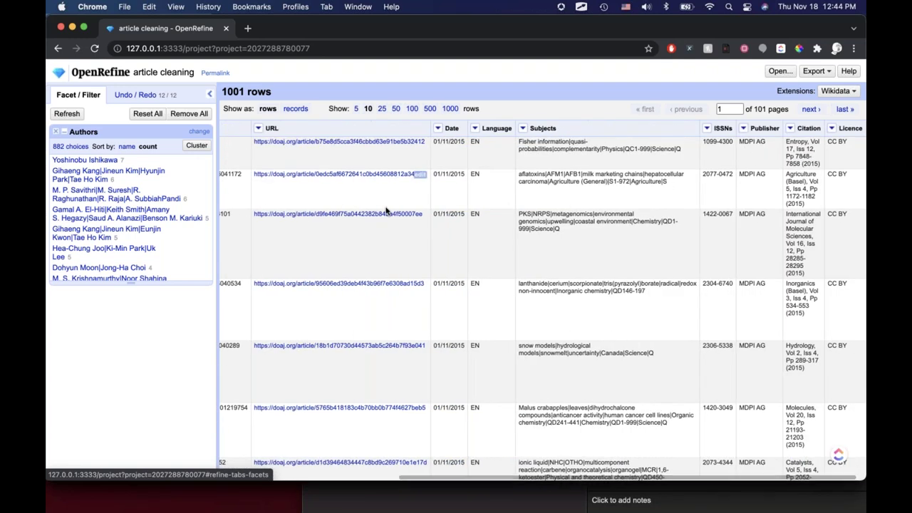
{"action": "scroll", "coordinate": [386, 210], "scroll_direction": "left", "scroll_amount": 8}
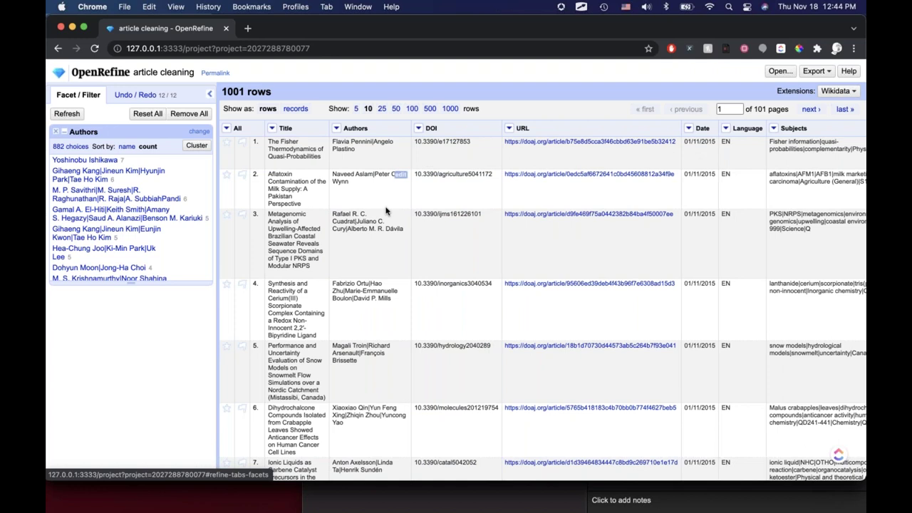
{"action": "scroll", "coordinate": [385, 210], "scroll_direction": "right", "scroll_amount": 5}
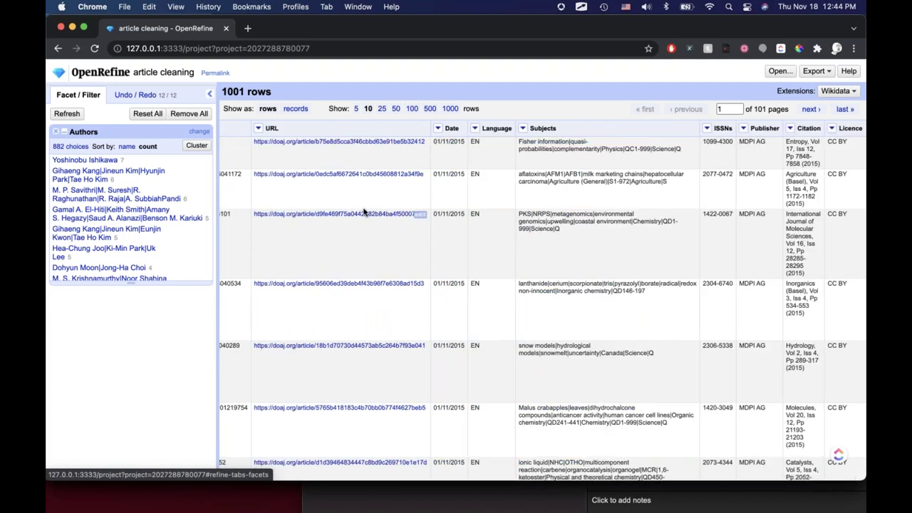
{"action": "scroll", "coordinate": [363, 212], "scroll_direction": "left", "scroll_amount": 5}
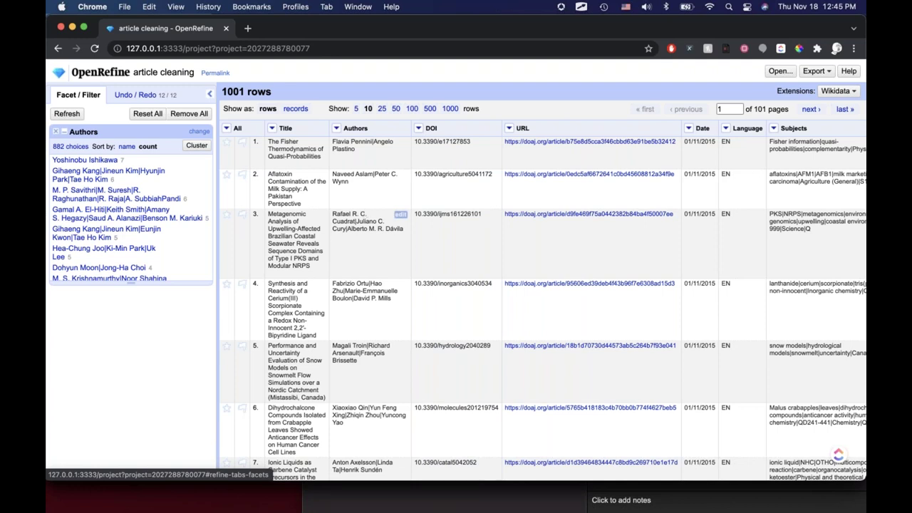
{"action": "scroll", "coordinate": [670, 214], "scroll_direction": "right", "scroll_amount": 5}
{"action": "scroll", "coordinate": [670, 214], "scroll_direction": "left", "scroll_amount": 5}
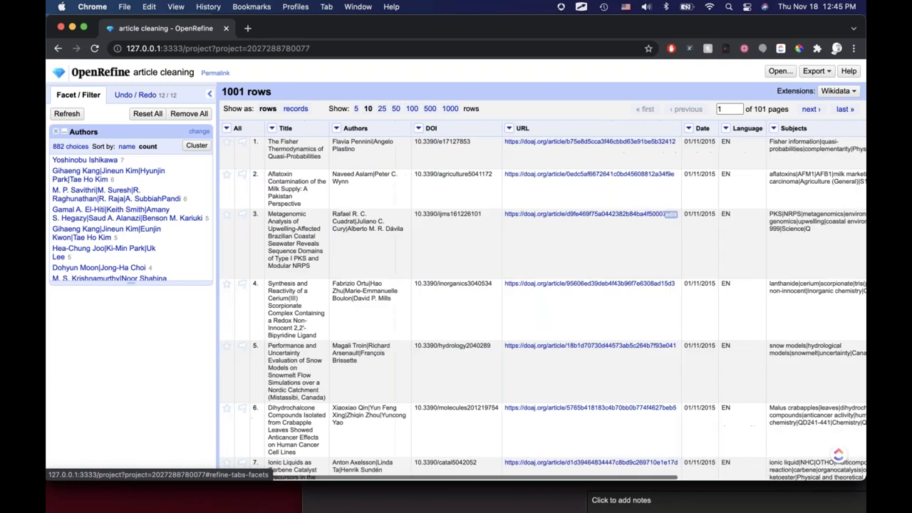
Minimize the OpenRefine window and open the Library Carpentry: OpenRefine lesson home page at its schedule of episodes
{"action": "key", "text": "super+m"}
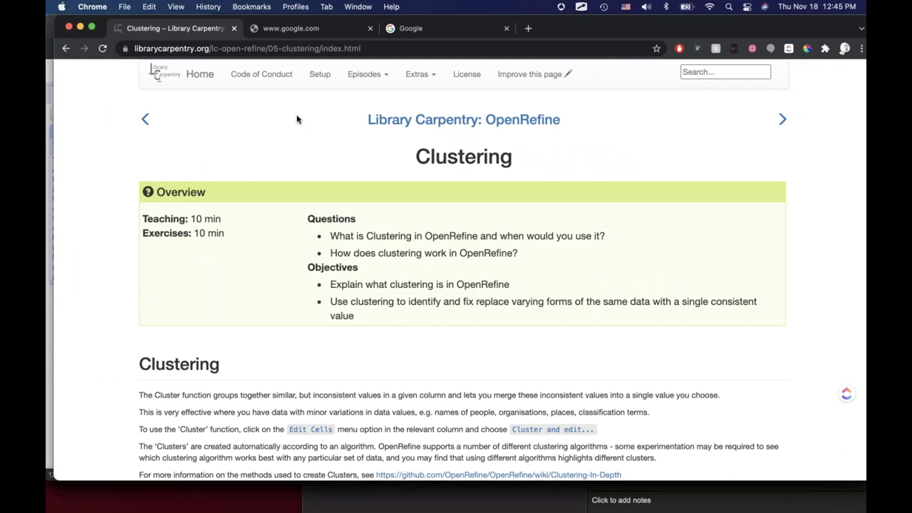
{"action": "left_click", "coordinate": [369, 121]}
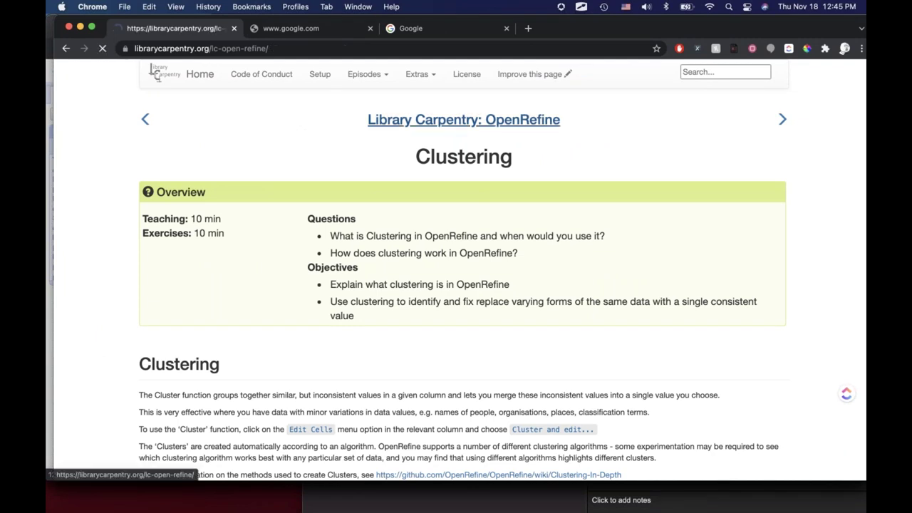
{"action": "scroll", "coordinate": [369, 125], "scroll_direction": "down", "scroll_amount": 8}
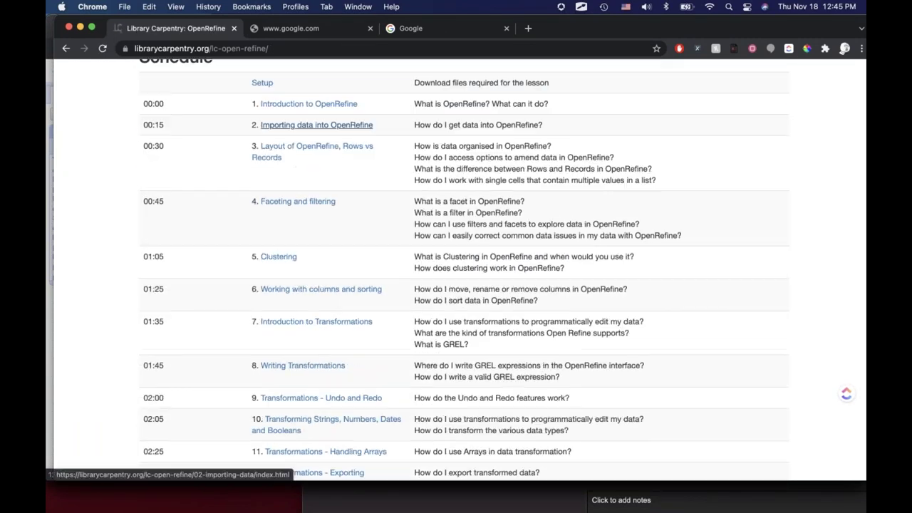
Return from the lesson schedule to the article cleaning project and open a custom text transform on the Authors column
{"action": "scroll", "coordinate": [371, 136], "scroll_direction": "down", "scroll_amount": 3}
{"action": "scroll", "coordinate": [371, 136], "scroll_direction": "up", "scroll_amount": 2}
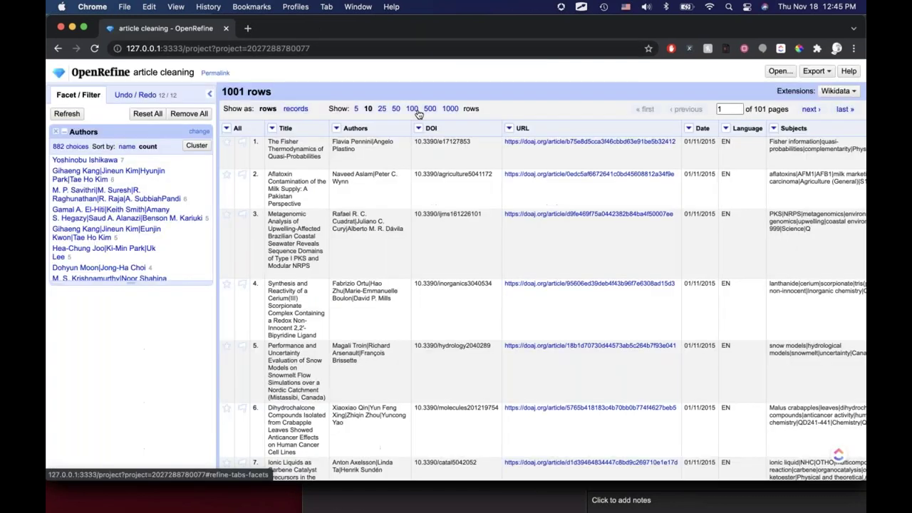
{"action": "key", "text": "super+grave"}
{"action": "left_click", "coordinate": [336, 128]}
{"action": "mouse_move", "coordinate": [355, 145]}
{"action": "mouse_move", "coordinate": [363, 174]}
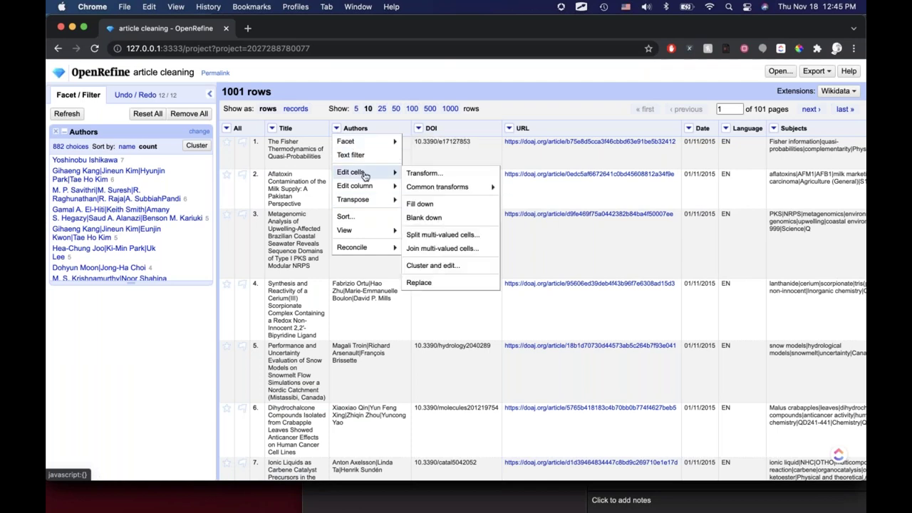
{"action": "left_click", "coordinate": [467, 178]}
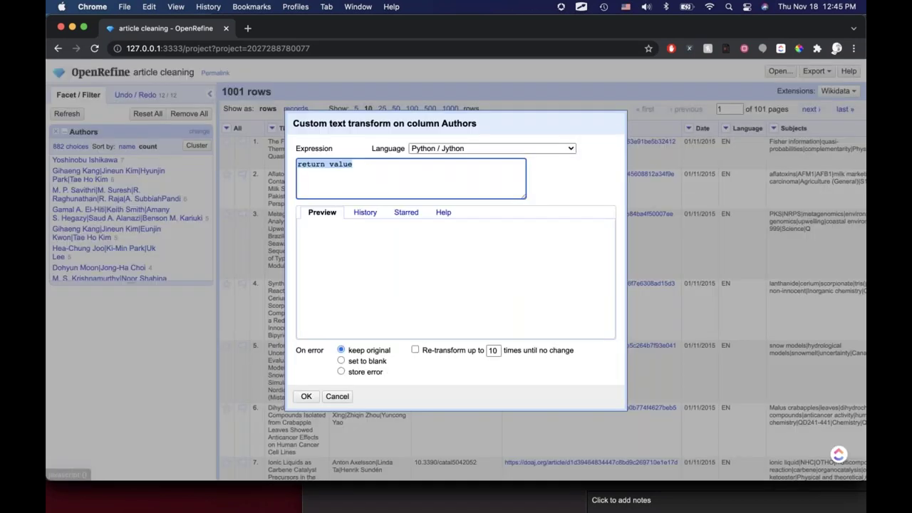
Switch the transform language to General Refine Expression Language (GREL) to compare the preview, and set it back to Python / Jython
{"action": "left_click", "coordinate": [452, 147]}
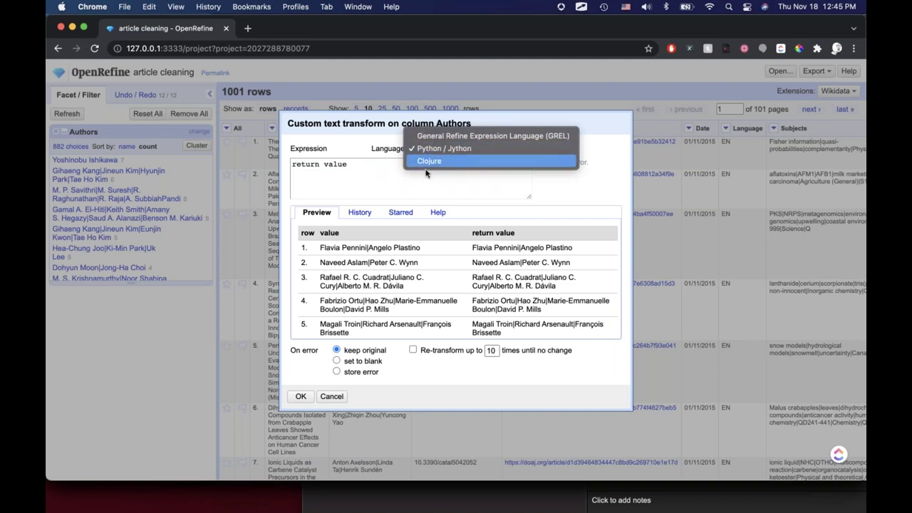
{"action": "left_click", "coordinate": [431, 136]}
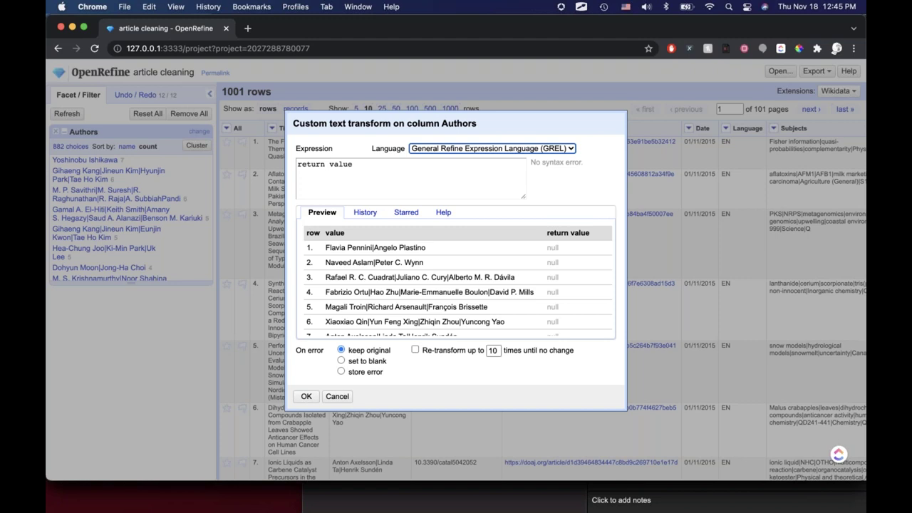
{"action": "left_click", "coordinate": [439, 151]}
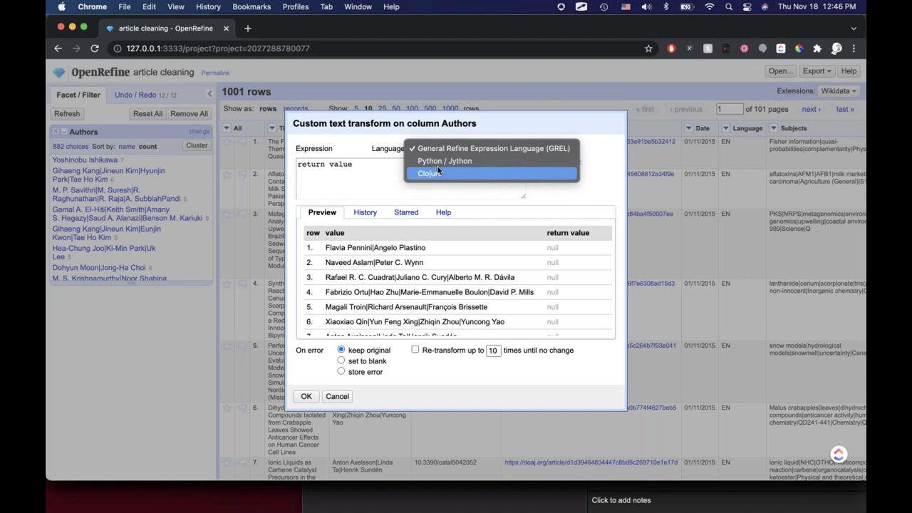
{"action": "left_click", "coordinate": [436, 163]}
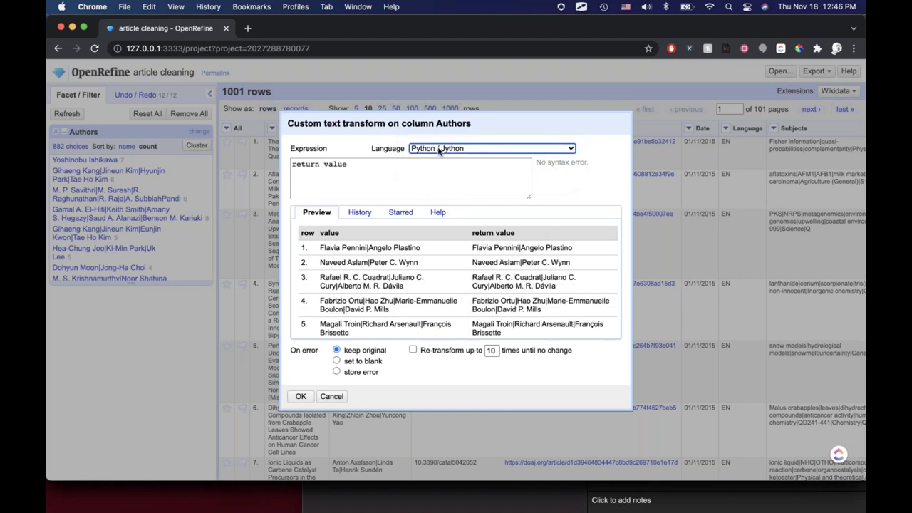
Write the Python expression return value.split('|') to preview splitting each Authors value into separate names
{"action": "left_click", "coordinate": [367, 164]}
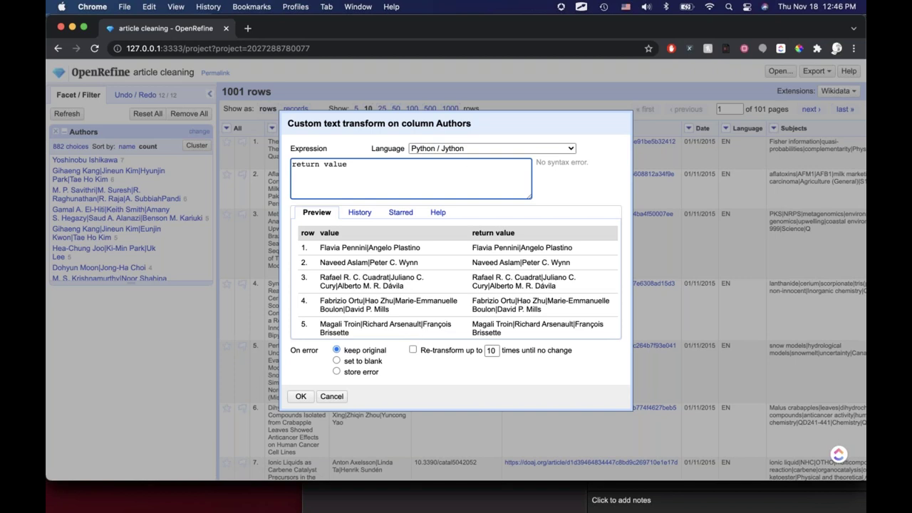
{"action": "type", "text": ".s"}
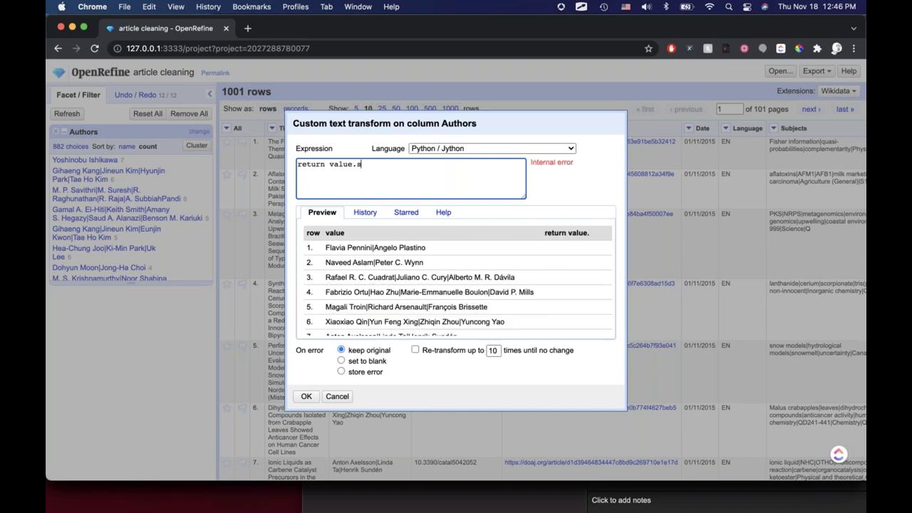
{"action": "type", "text": "plit('|'"}
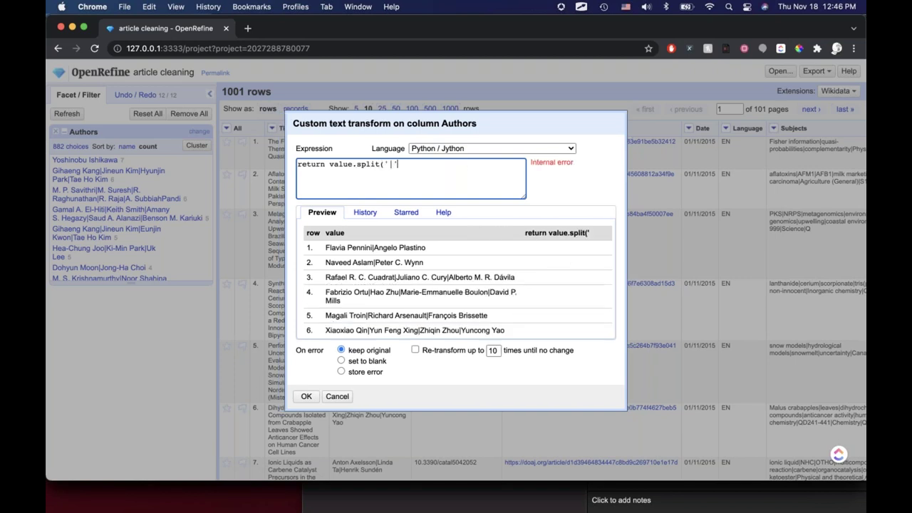
{"action": "type", "text": ")"}
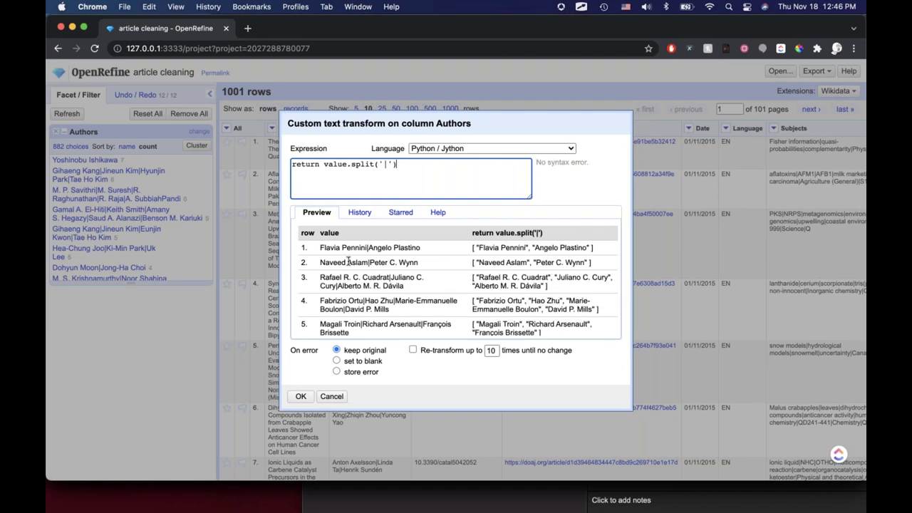
Examine the first preview row and append [0] to the expression to return only the first author
{"action": "left_click_drag", "start_coordinate": [473, 248], "coordinate": [532, 247]}
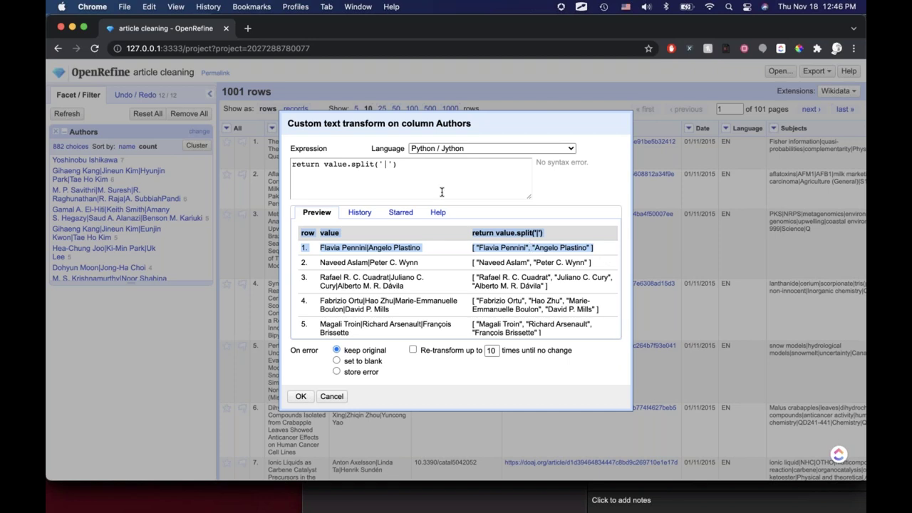
{"action": "left_click", "coordinate": [384, 165]}
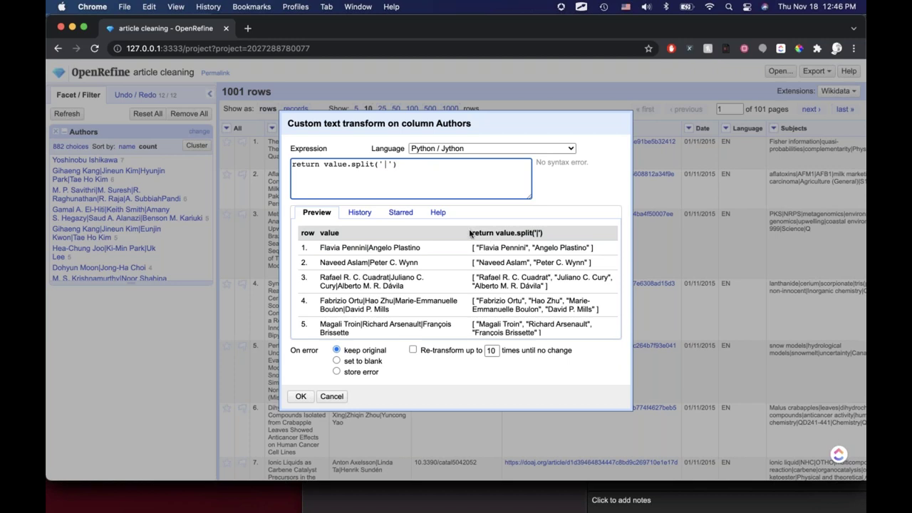
{"action": "left_click", "coordinate": [410, 165]}
{"action": "type", "text": "[0]"}
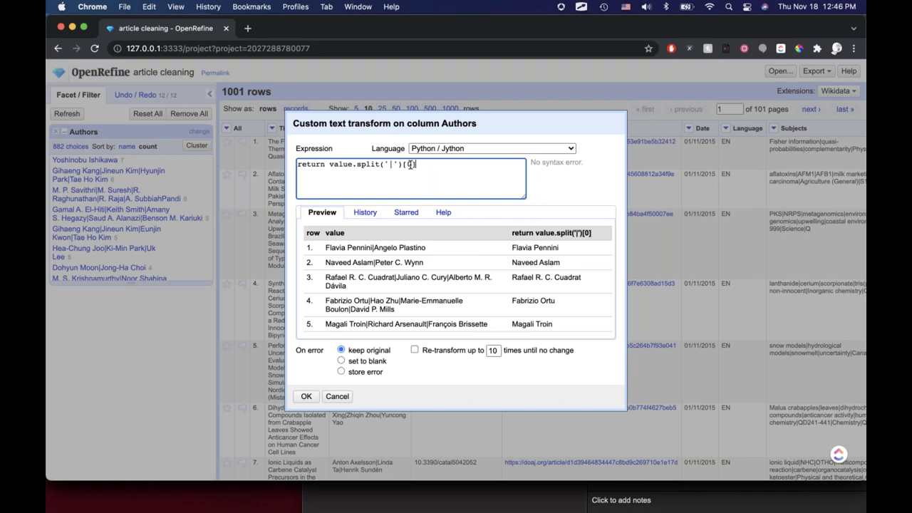
Extend the expression with .split(' ')[::-1] to split the first author's name at spaces and reverse its parts
{"action": "type", "text": ".spit('"}
{"action": "key", "text": "BackSpace"}
{"action": "key", "text": "BackSpace"}
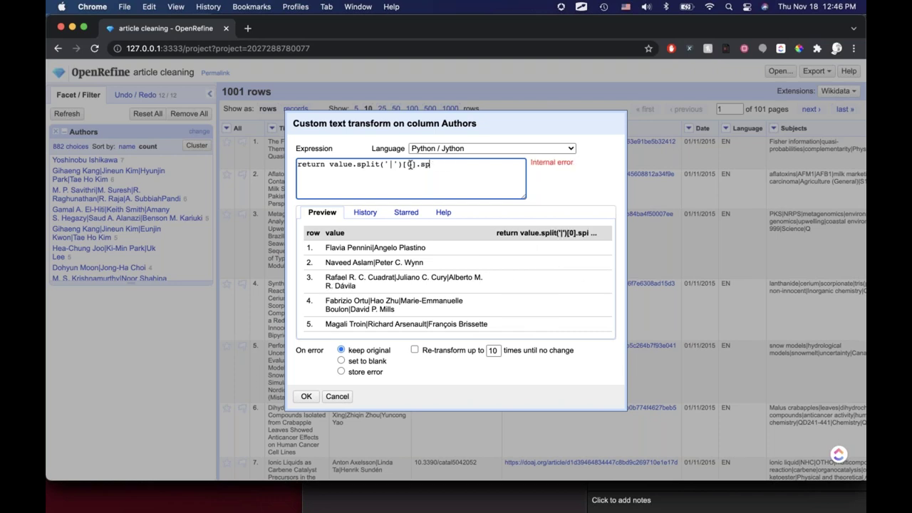
{"action": "type", "text": "lit('"}
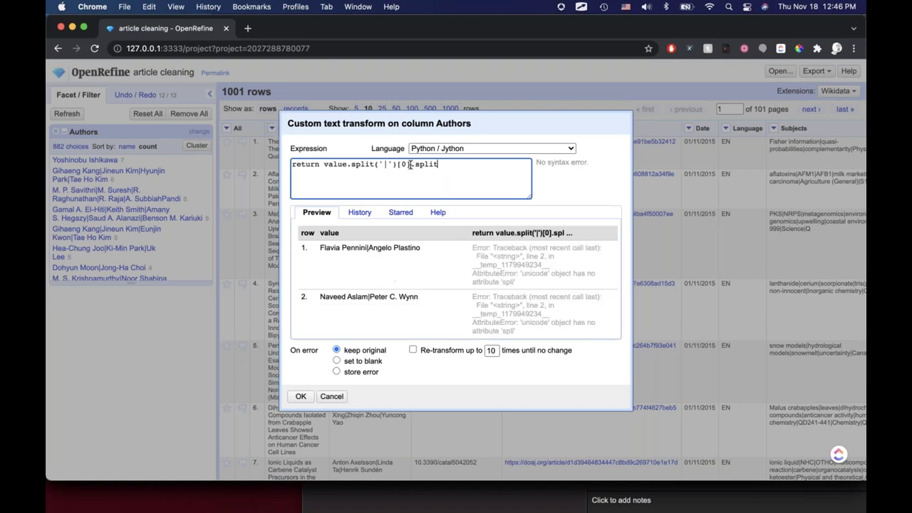
{"action": "type", "text": " ')["}
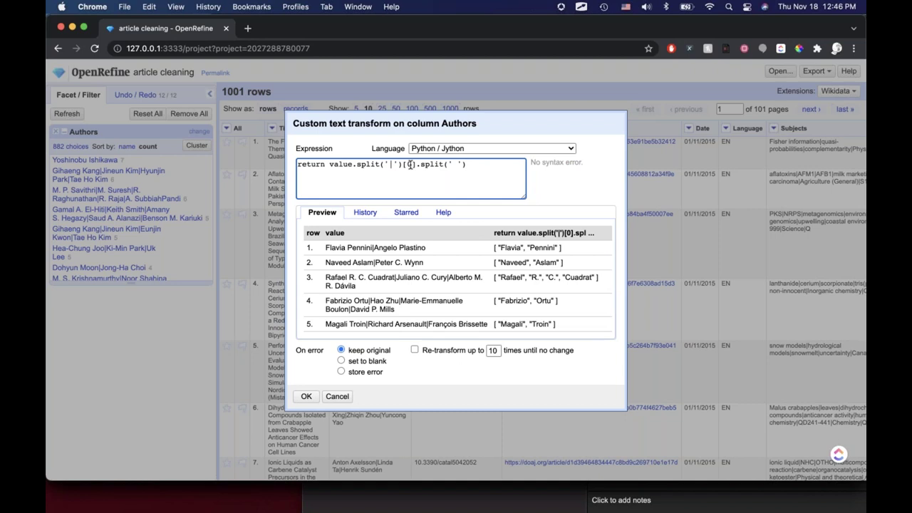
{"action": "type", "text": "1"}
{"action": "type", "text": "-"}
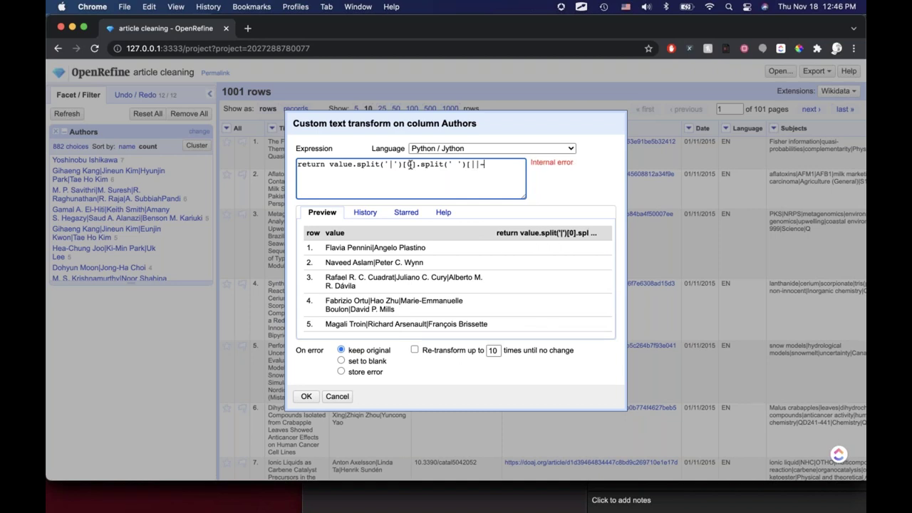
{"action": "key", "text": "BackSpace"}
{"action": "key", "text": "BackSpace"}
{"action": "type", "text": "::-1]"}
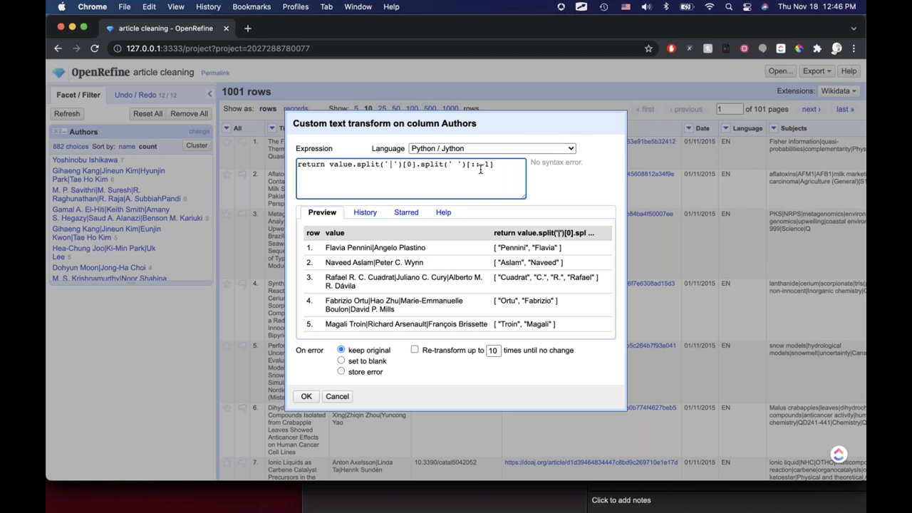
Highlight the split and reverse parts of the expression and cancel the Authors transform without applying it
{"action": "key", "text": "super+a"}
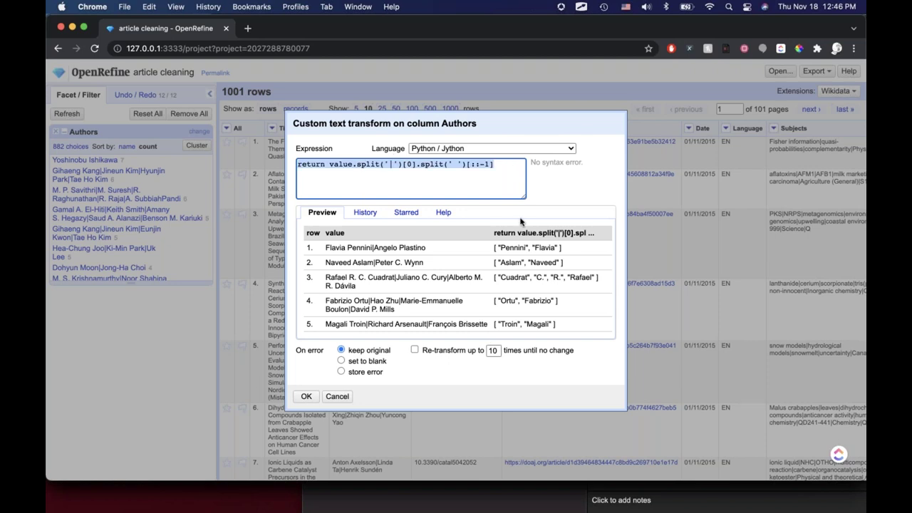
{"action": "key", "text": "Right"}
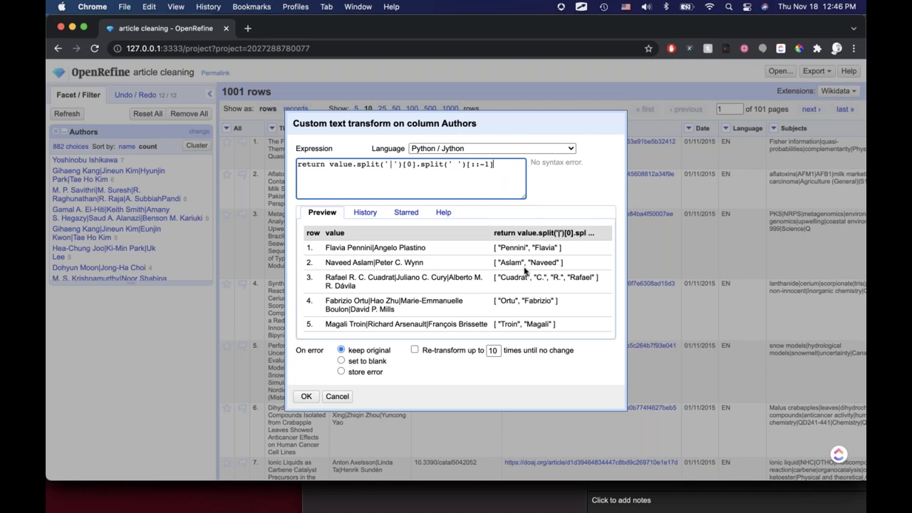
{"action": "left_click_drag", "start_coordinate": [354, 164], "coordinate": [480, 164]}
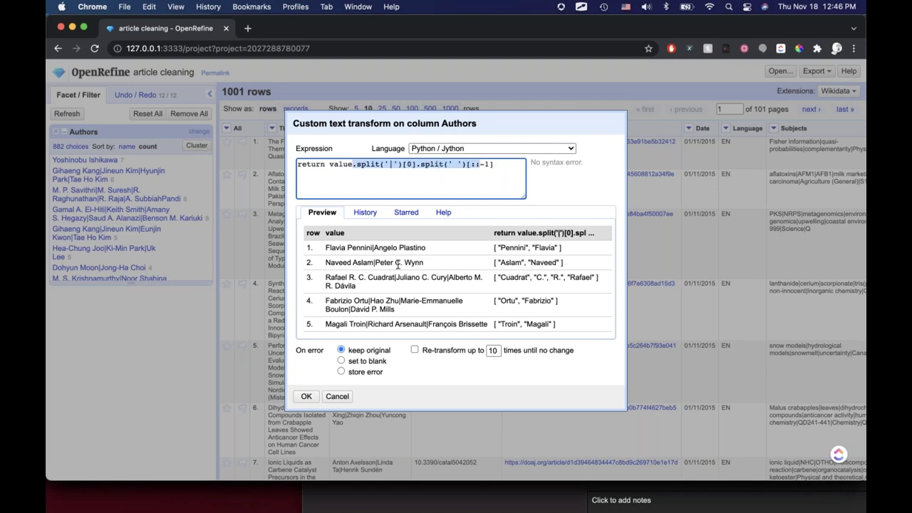
{"action": "left_click", "coordinate": [337, 397]}
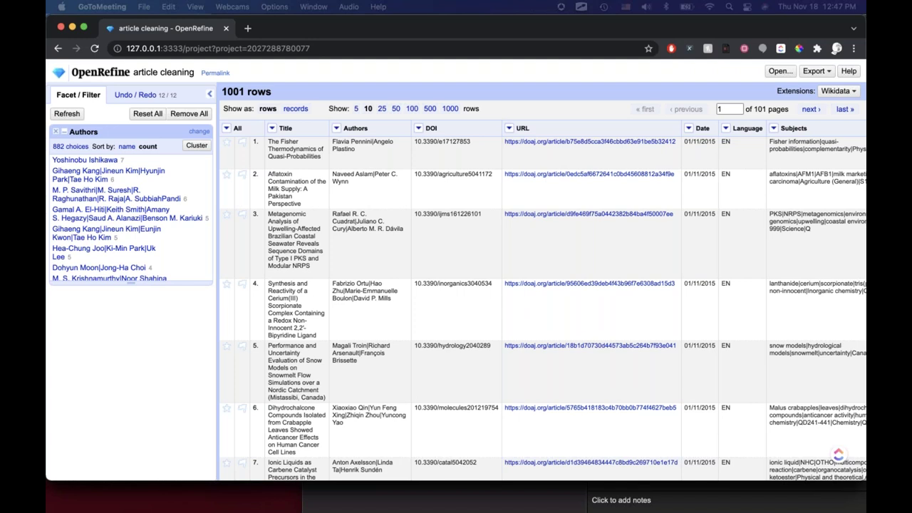
Copy the project's web address from Chrome, switch to Safari and load the article cleaning project there
{"action": "left_click", "coordinate": [342, 49]}
{"action": "key", "text": "super+c"}
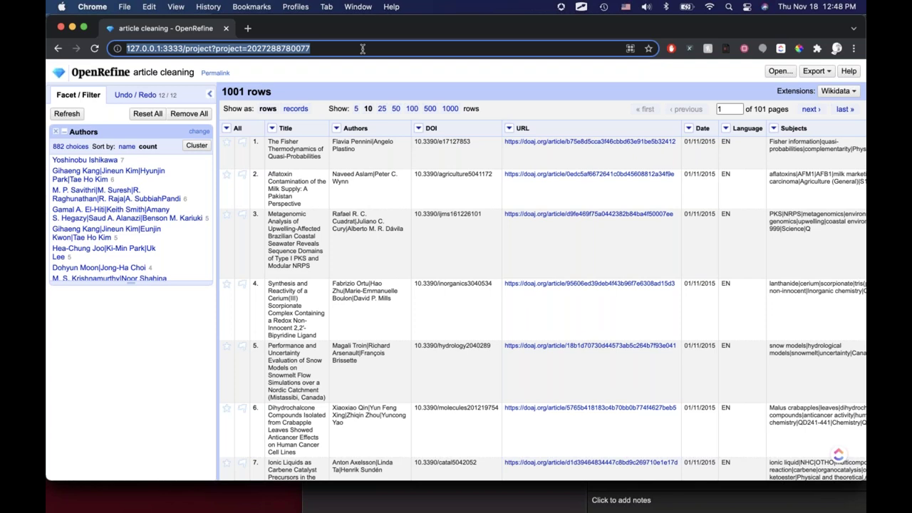
{"action": "key", "text": "super+Tab"}
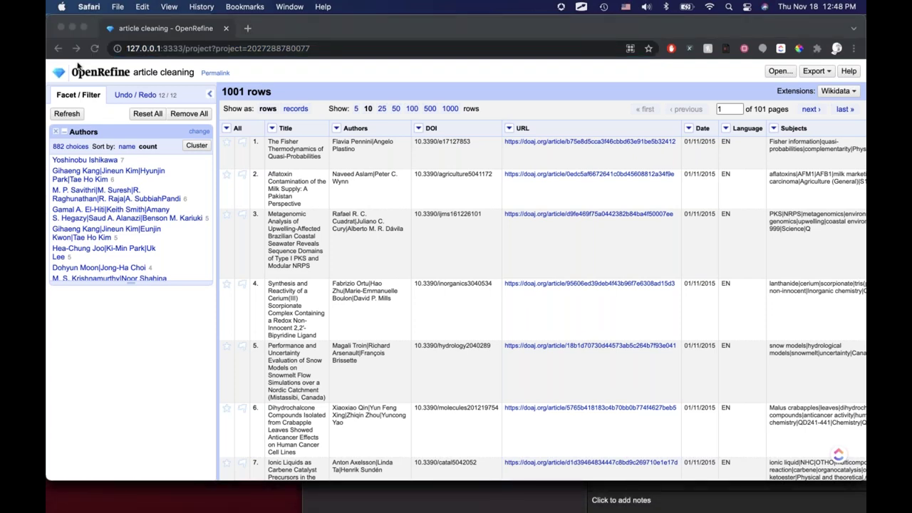
{"action": "key", "text": "super+v"}
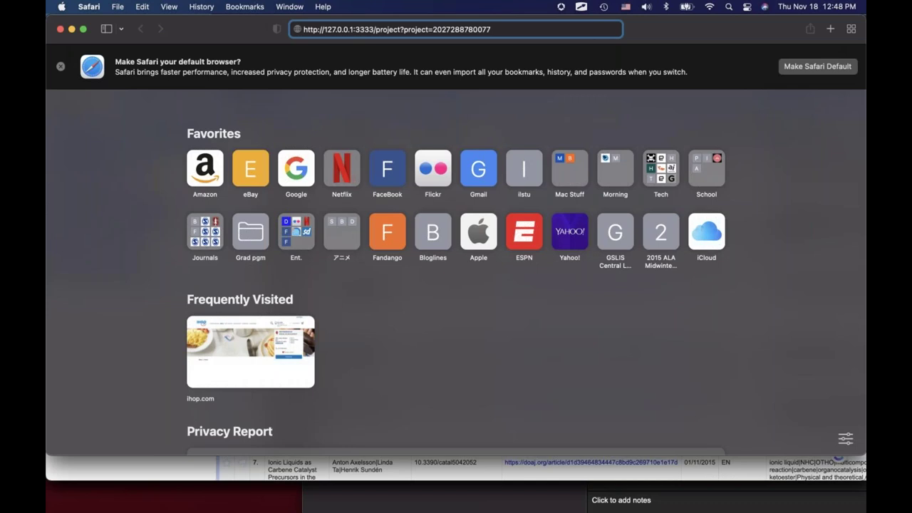
{"action": "key", "text": "Return"}
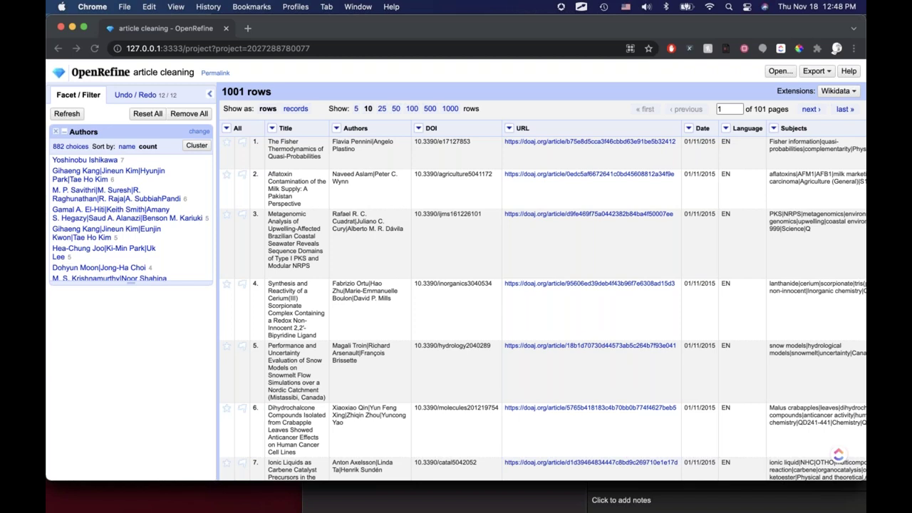
Attach the OpenRefine Download page to the project's Chrome window as a second tab and search it for "brows"
{"action": "key", "text": "super+l"}
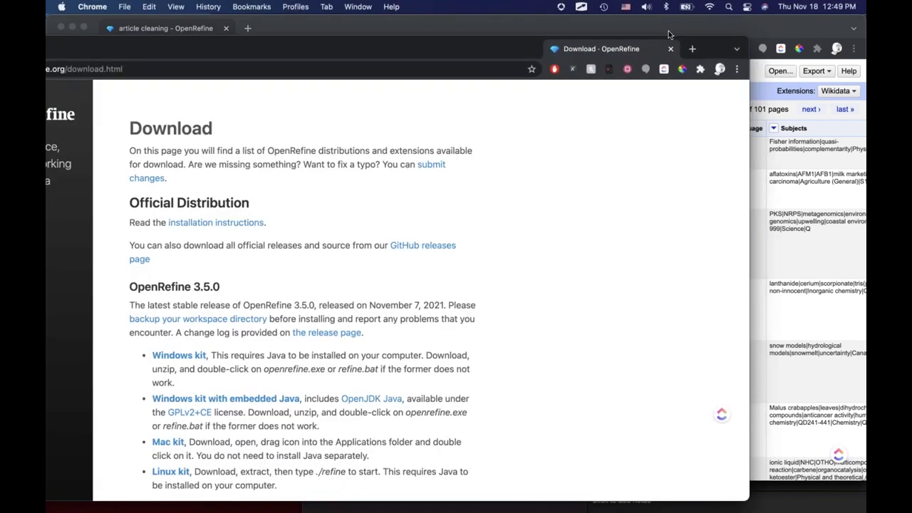
{"action": "left_click_drag", "start_coordinate": [641, 59], "coordinate": [292, 28]}
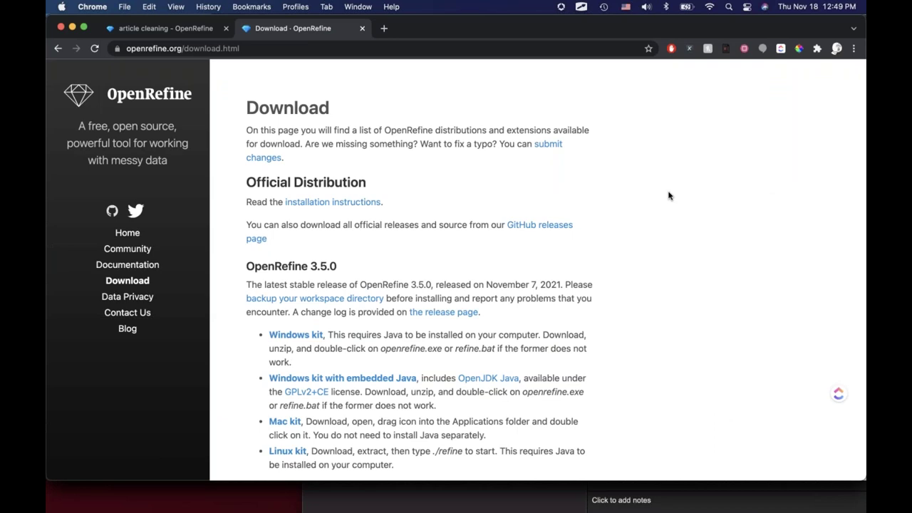
{"action": "key", "text": "super+f"}
{"action": "type", "text": "brow"}
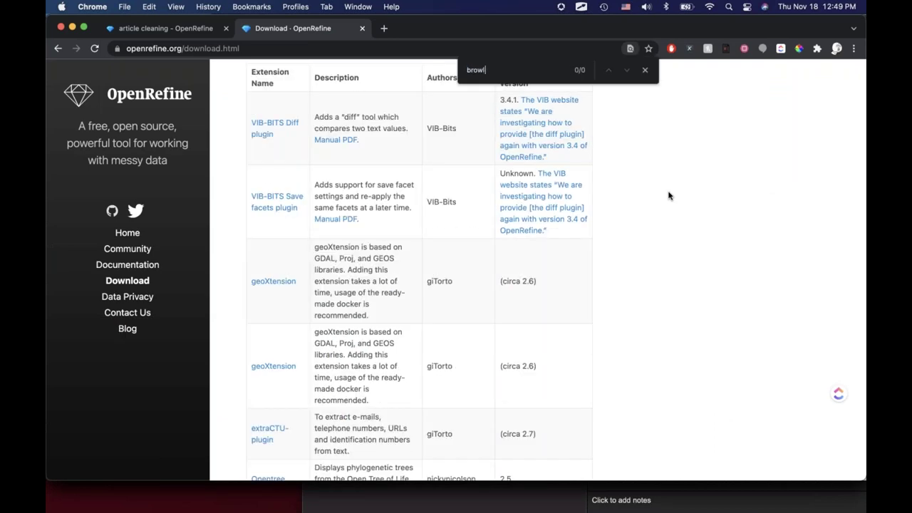
{"action": "type", "text": "s"}
{"action": "key", "text": "Escape"}
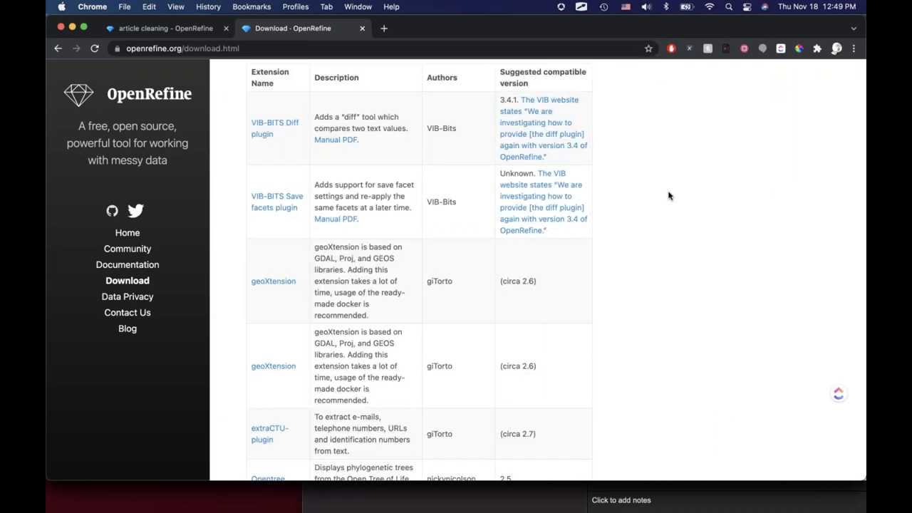
{"action": "scroll", "coordinate": [669, 196], "scroll_direction": "up", "scroll_amount": 15}
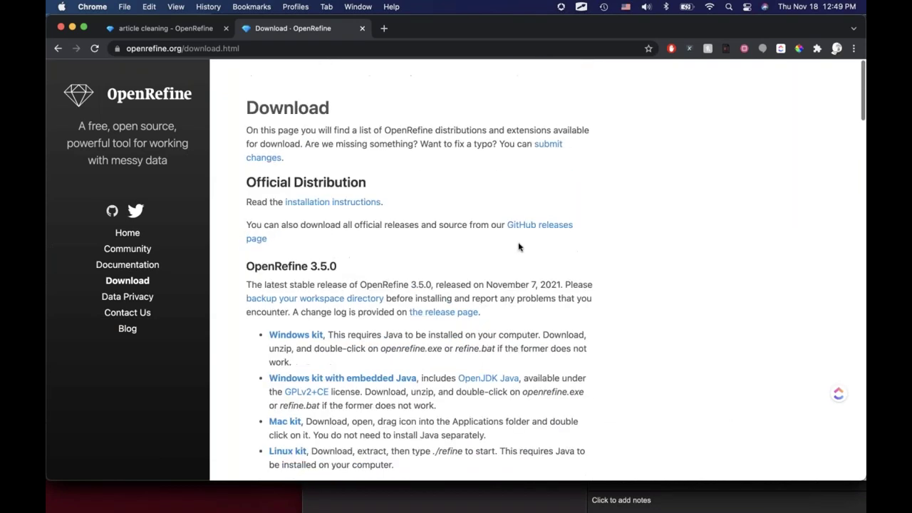
Open the installation instructions and highlight the compatible browser list from Google Chrome to Microsoft Edge
{"action": "left_click", "coordinate": [328, 203]}
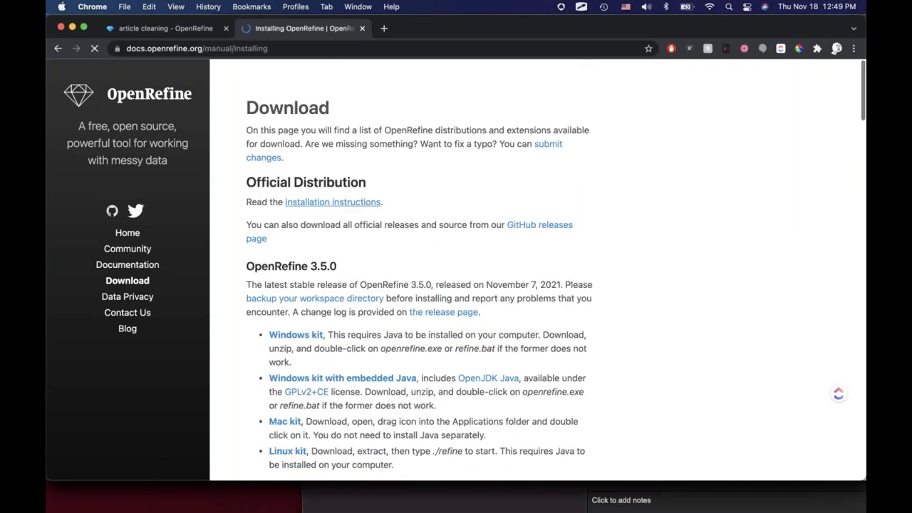
{"action": "scroll", "coordinate": [460, 287], "scroll_direction": "down", "scroll_amount": 1}
{"action": "scroll", "coordinate": [339, 290], "scroll_direction": "down", "scroll_amount": 10}
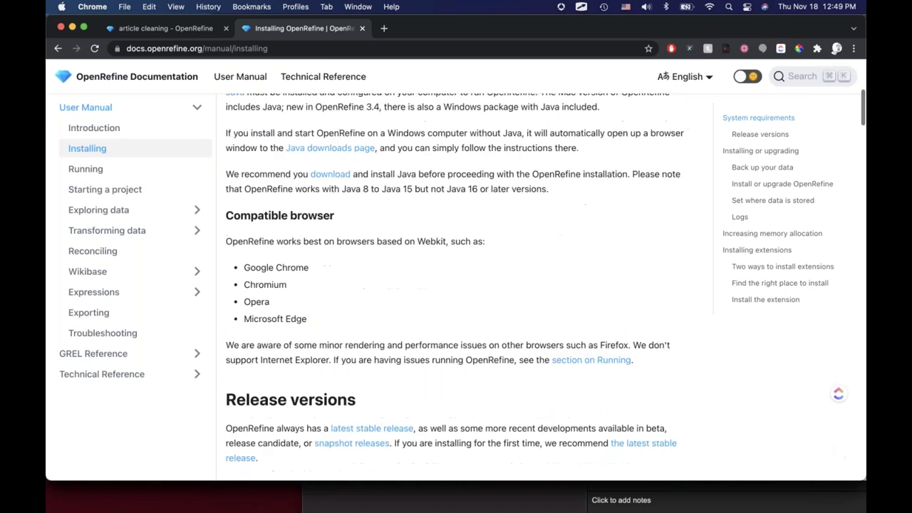
{"action": "triple_click", "coordinate": [316, 312]}
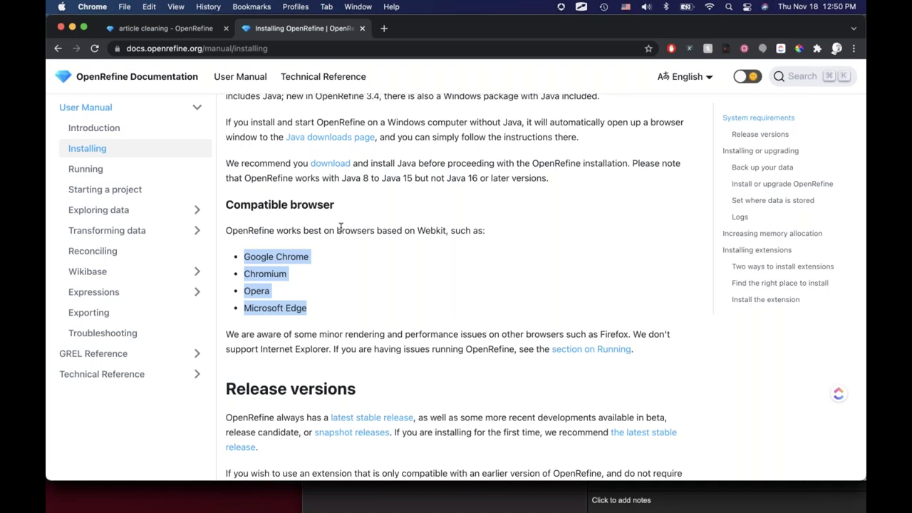
Highlight the words "works best on" in the compatible browser note
{"action": "left_click_drag", "start_coordinate": [334, 230], "coordinate": [277, 230]}
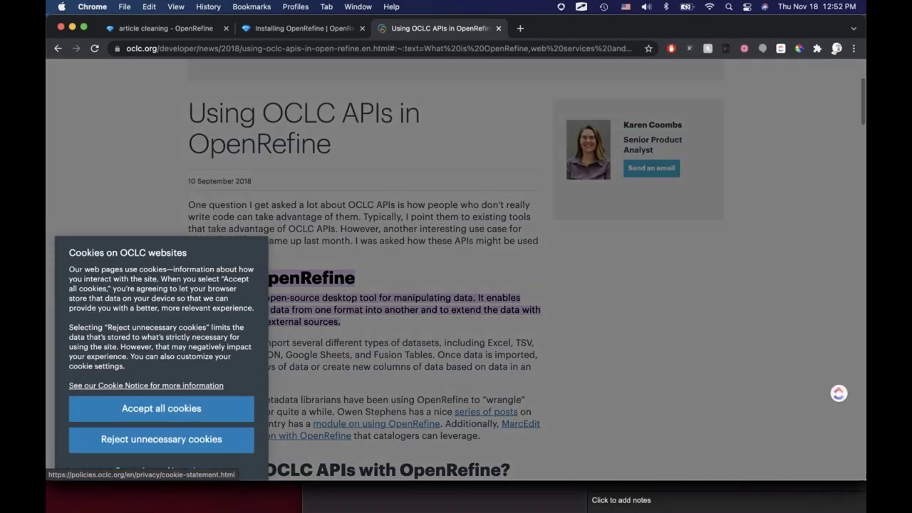
Accept all cookies on the OCLC page and look through the article on using OCLC APIs in OpenRefine
{"action": "left_click", "coordinate": [161, 384]}
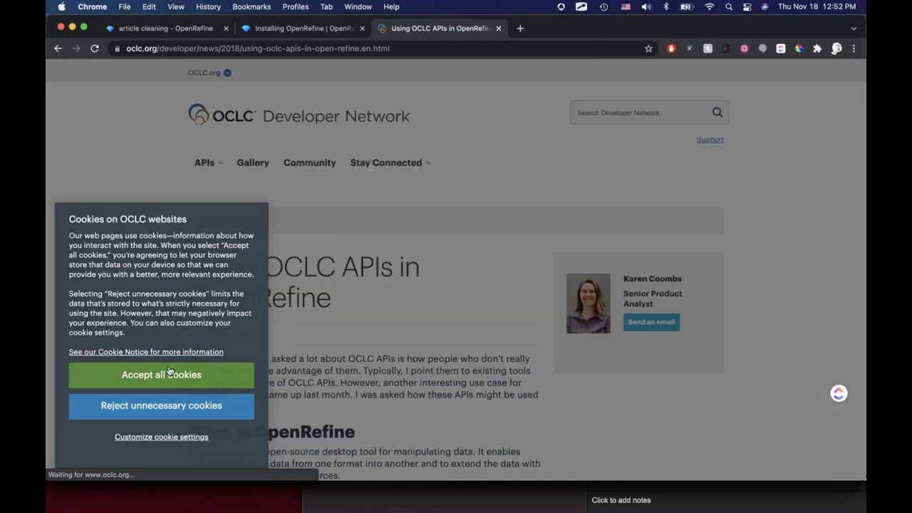
{"action": "scroll", "coordinate": [456, 285], "scroll_direction": "down", "scroll_amount": 10}
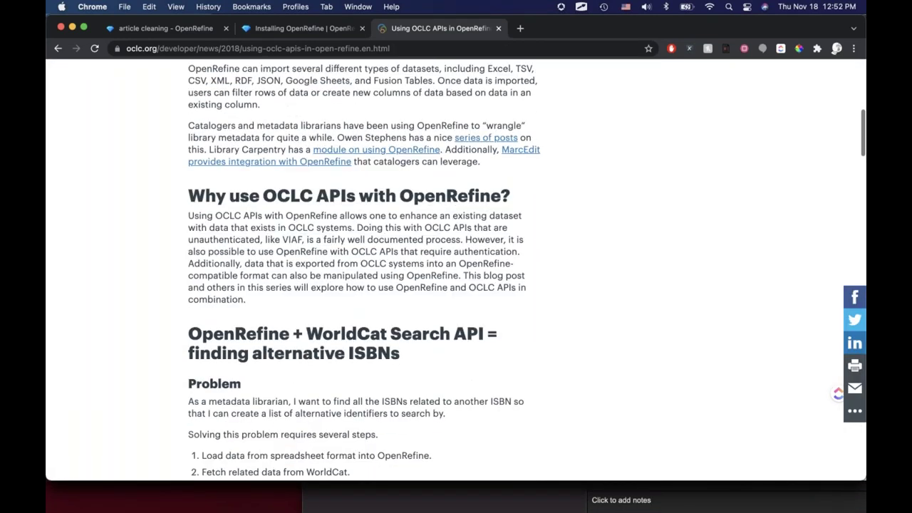
{"action": "scroll", "coordinate": [456, 285], "scroll_direction": "down", "scroll_amount": 12}
{"action": "scroll", "coordinate": [456, 285], "scroll_direction": "up", "scroll_amount": 6}
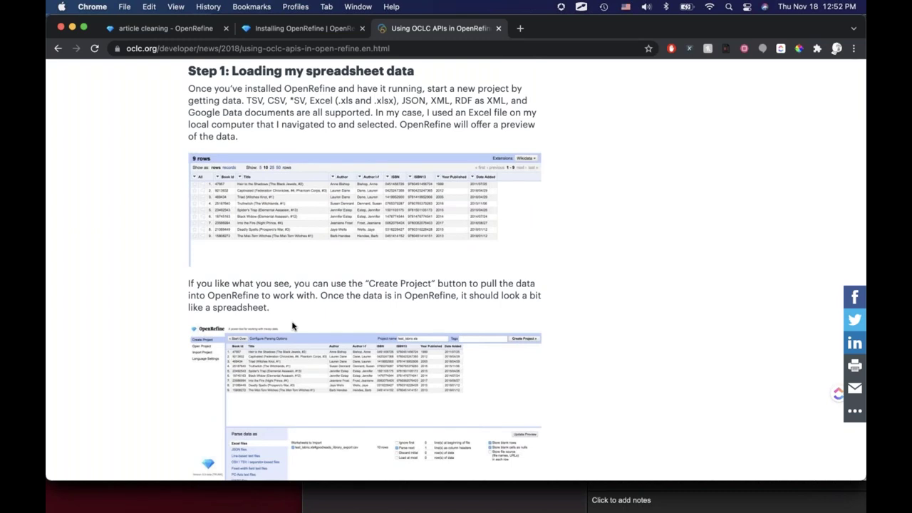
{"action": "scroll", "coordinate": [292, 326], "scroll_direction": "down", "scroll_amount": 15}
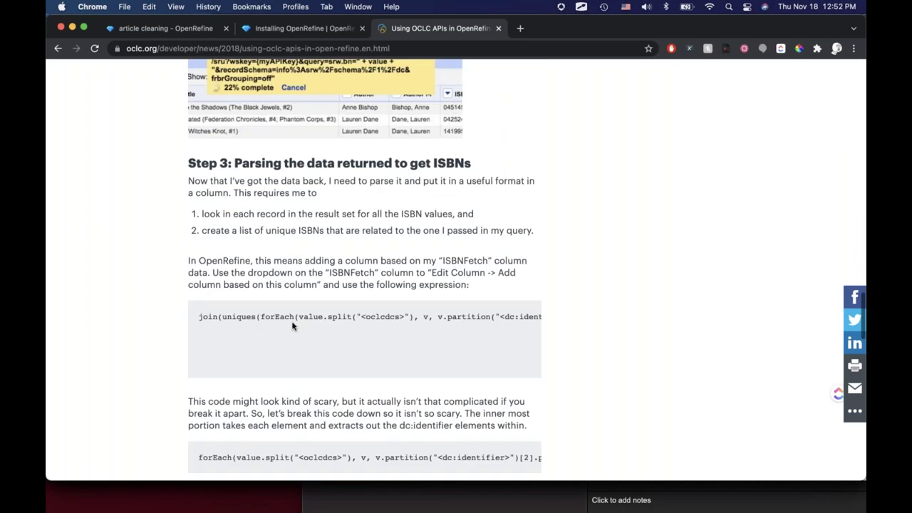
{"action": "scroll", "coordinate": [293, 327], "scroll_direction": "down", "scroll_amount": 3}
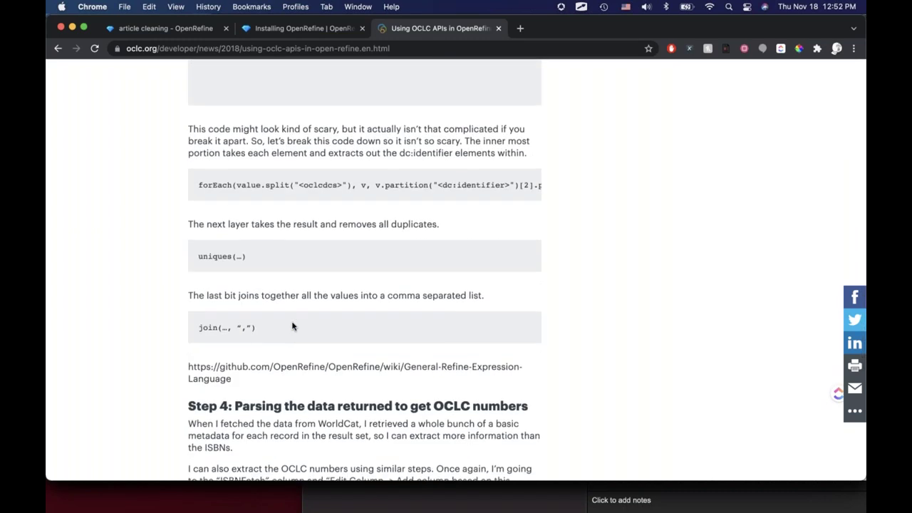
{"action": "scroll", "coordinate": [292, 326], "scroll_direction": "down", "scroll_amount": 10}
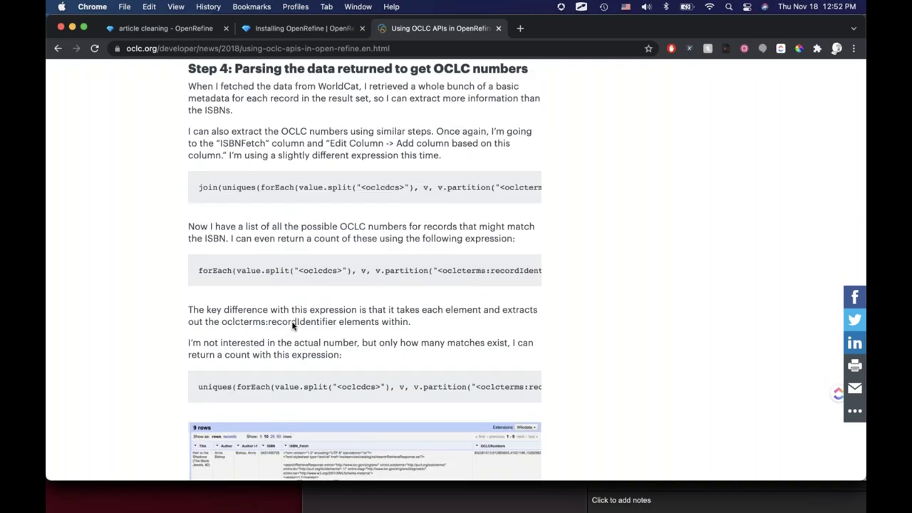
{"action": "scroll", "coordinate": [292, 327], "scroll_direction": "down", "scroll_amount": 10}
{"action": "scroll", "coordinate": [292, 327], "scroll_direction": "up", "scroll_amount": 20}
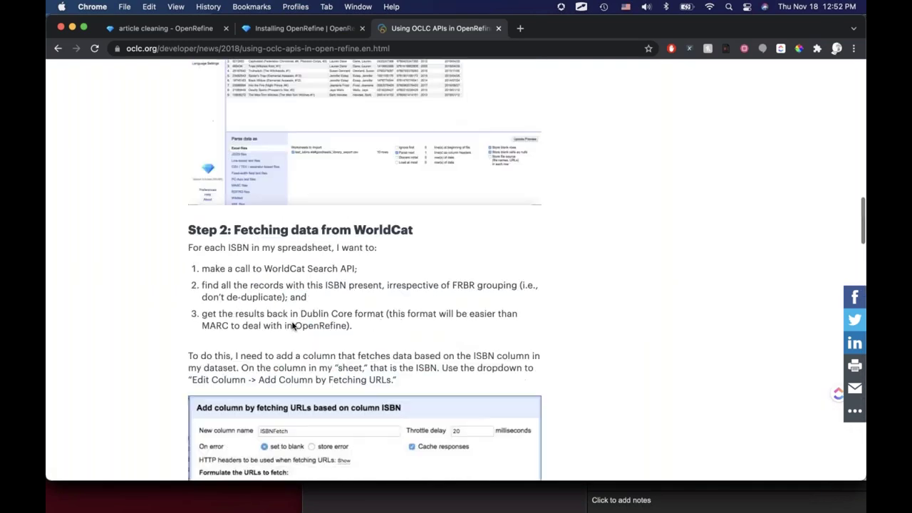
{"action": "scroll", "coordinate": [292, 326], "scroll_direction": "up", "scroll_amount": 20}
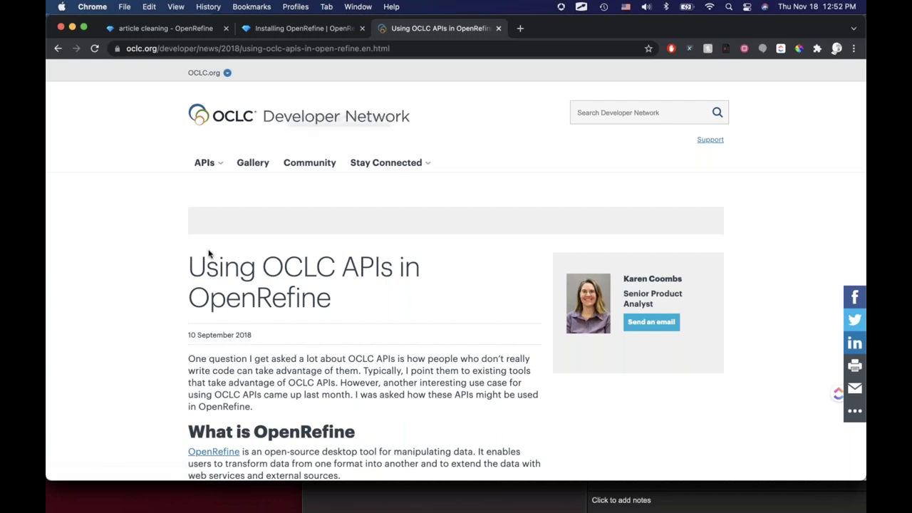
Search the web in a new tab for "open refine python scripts" and follow the suggested spelling "openrefine python scripts"
{"action": "key", "text": "super+t"}
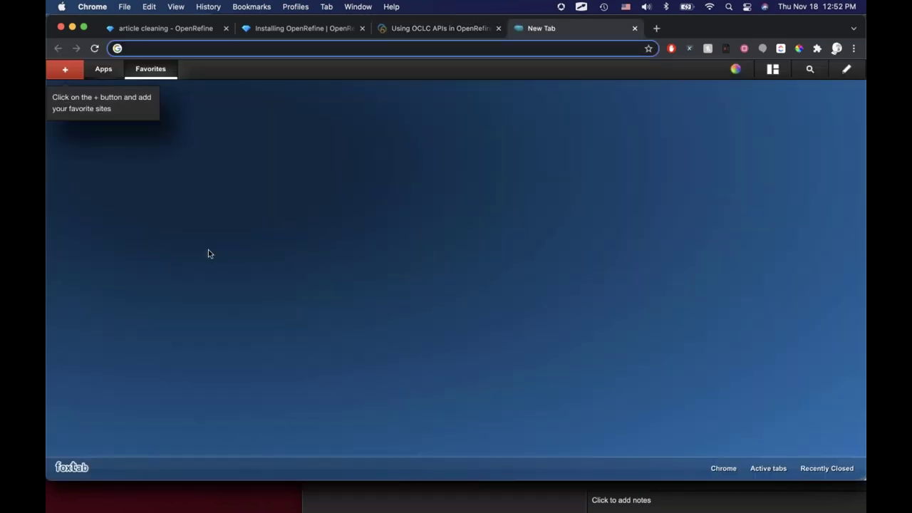
{"action": "type", "text": "open refine python "}
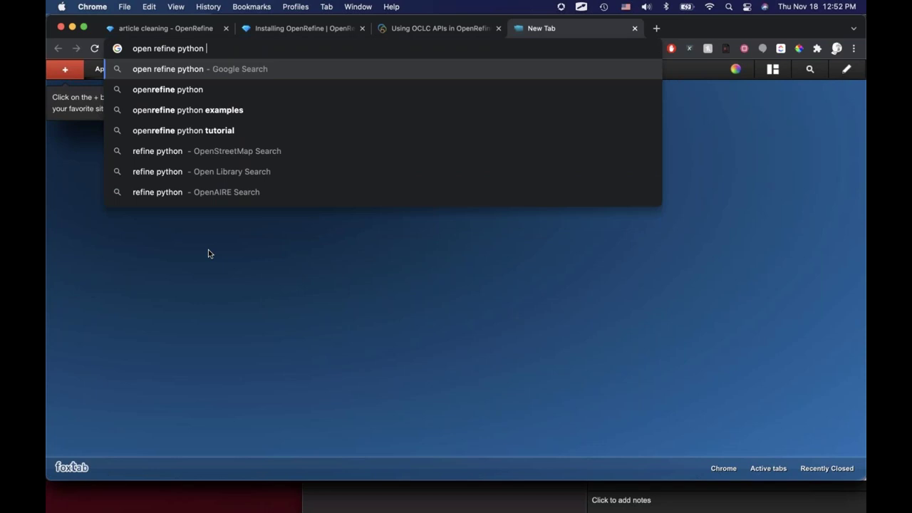
{"action": "type", "text": "scripts"}
{"action": "key", "text": "Return"}
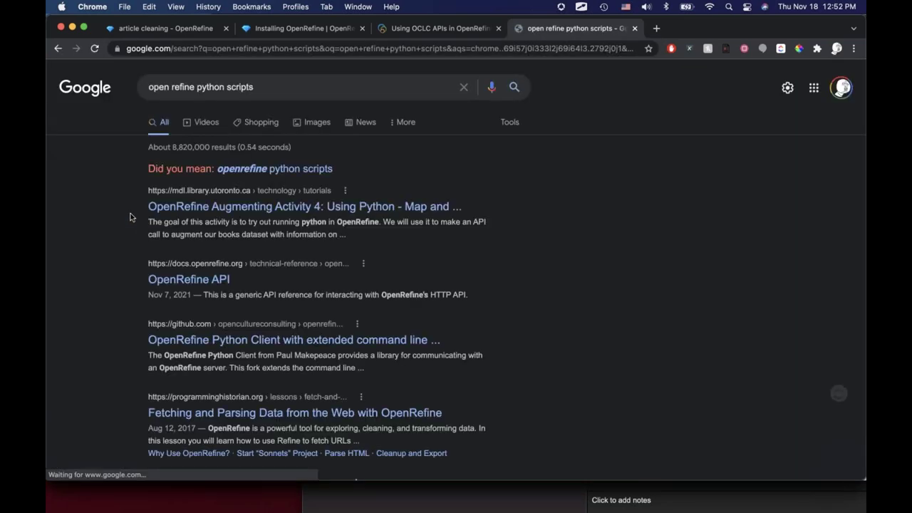
{"action": "left_click", "coordinate": [289, 169]}
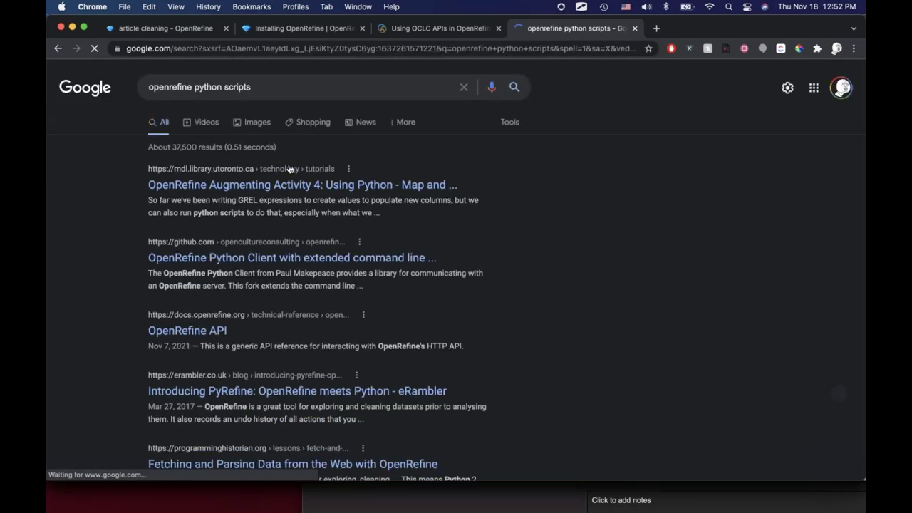
{"action": "scroll", "coordinate": [285, 257], "scroll_direction": "down", "scroll_amount": 2}
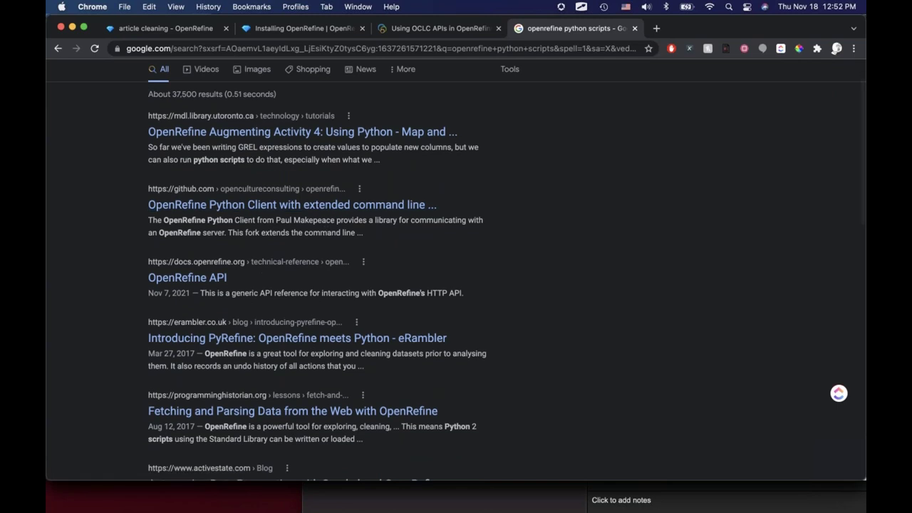
{"action": "scroll", "coordinate": [221, 171], "scroll_direction": "down", "scroll_amount": 3}
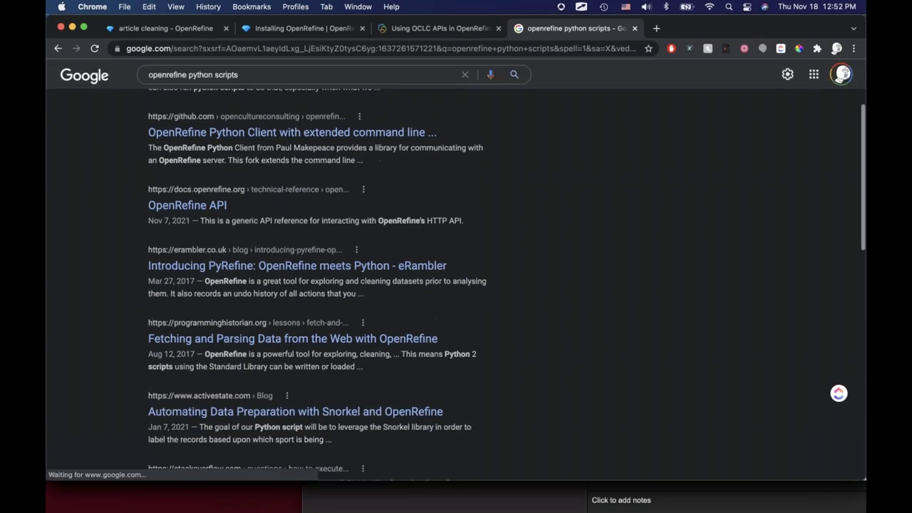
Open the OpenRefine API and OpenRefine Python Client search results in separate background tabs
{"action": "left_click", "coordinate": [173, 206], "text": "super"}
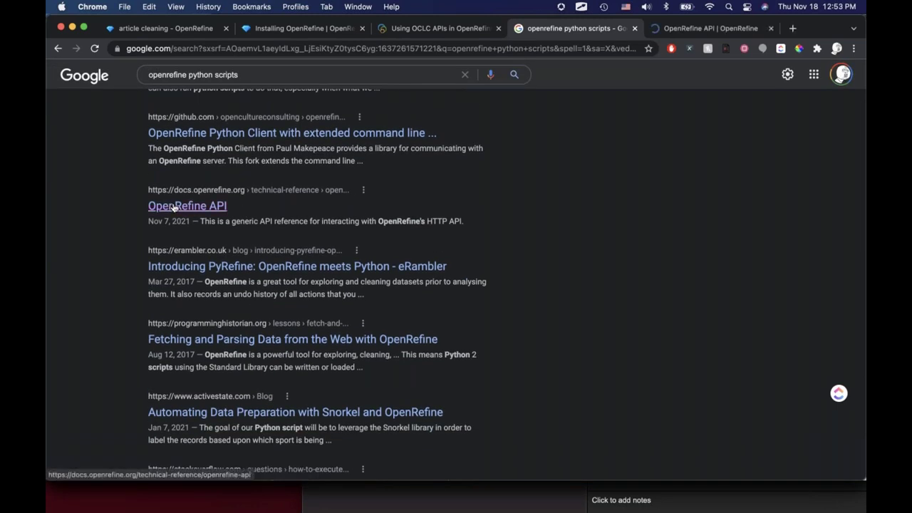
{"action": "scroll", "coordinate": [173, 206], "scroll_direction": "down", "scroll_amount": 2}
{"action": "scroll", "coordinate": [214, 192], "scroll_direction": "up", "scroll_amount": 4}
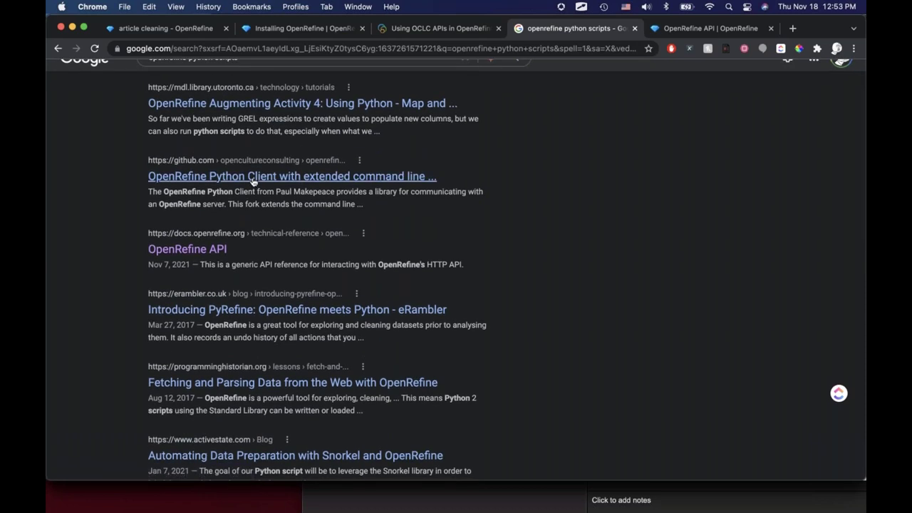
{"action": "left_click", "coordinate": [253, 178], "text": "super"}
Examine the OpenRefine API reference, and the openrefine-client repository with its README on GitHub
{"action": "key", "text": "ctrl+Tab"}
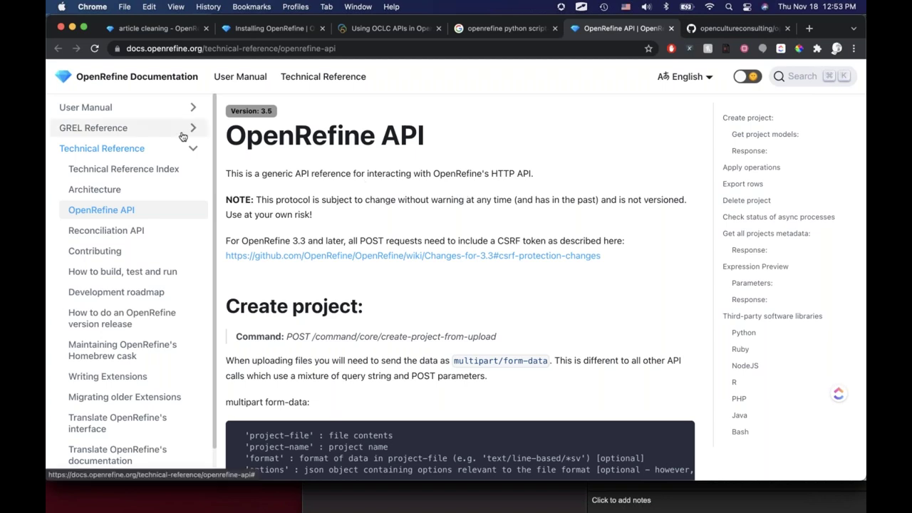
{"action": "scroll", "coordinate": [459, 285], "scroll_direction": "down", "scroll_amount": 3}
{"action": "scroll", "coordinate": [460, 285], "scroll_direction": "down", "scroll_amount": 15}
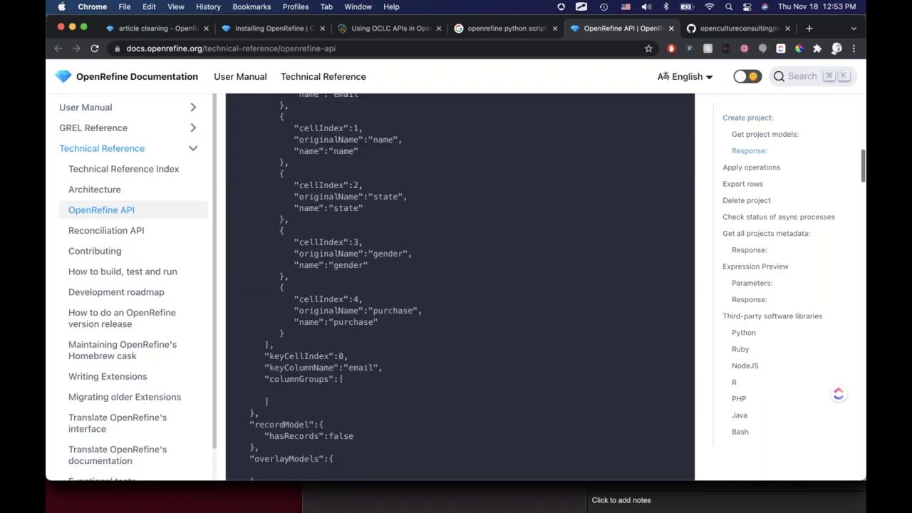
{"action": "scroll", "coordinate": [156, 215], "scroll_direction": "down", "scroll_amount": 10}
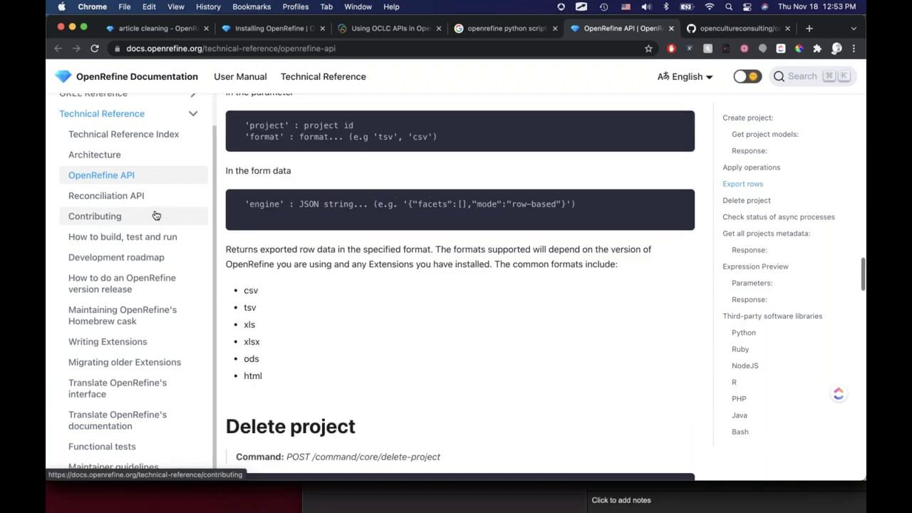
{"action": "scroll", "coordinate": [155, 215], "scroll_direction": "down", "scroll_amount": 4}
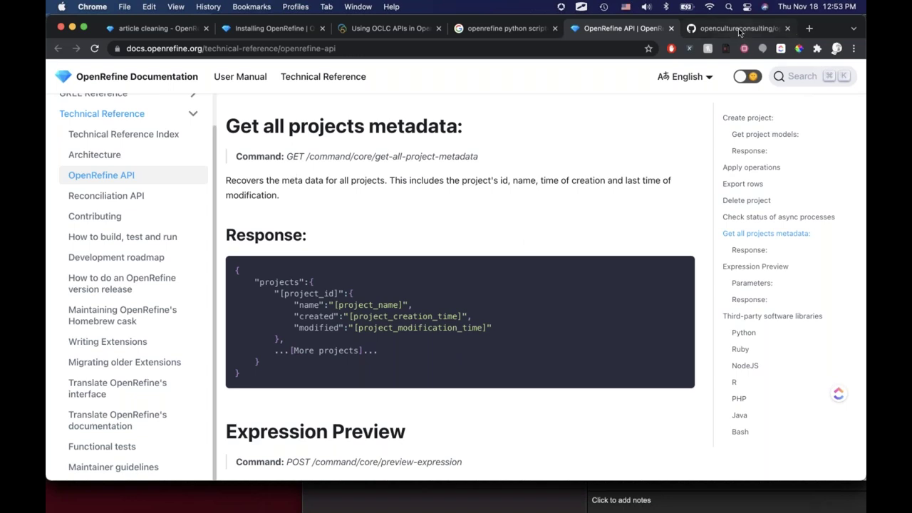
{"action": "key", "text": "ctrl+Tab"}
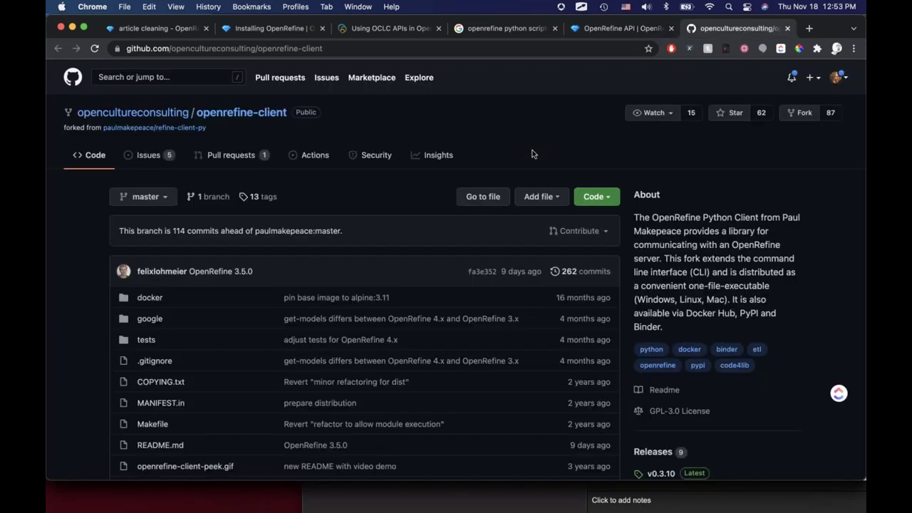
{"action": "scroll", "coordinate": [533, 152], "scroll_direction": "down", "scroll_amount": 10}
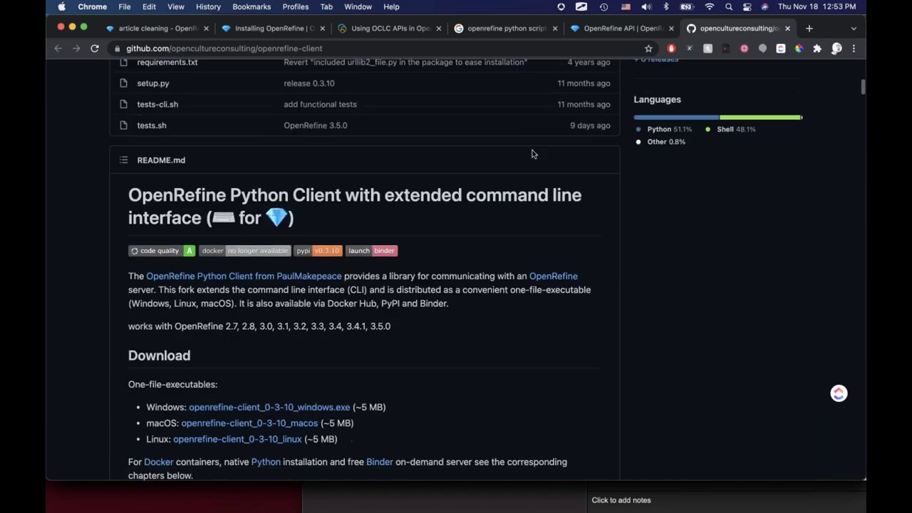
Return to the article cleaning project and export its data as an HTML table
{"action": "key", "text": "super+2"}
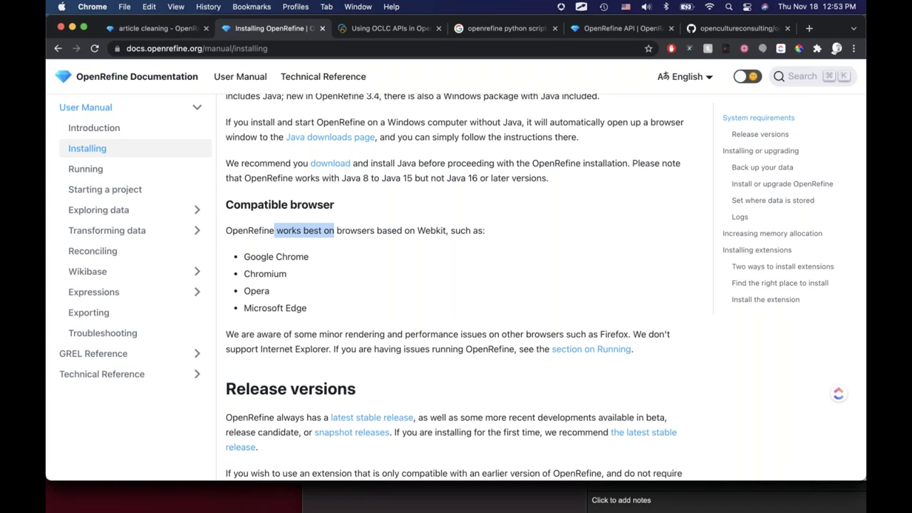
{"action": "left_click", "coordinate": [534, 197]}
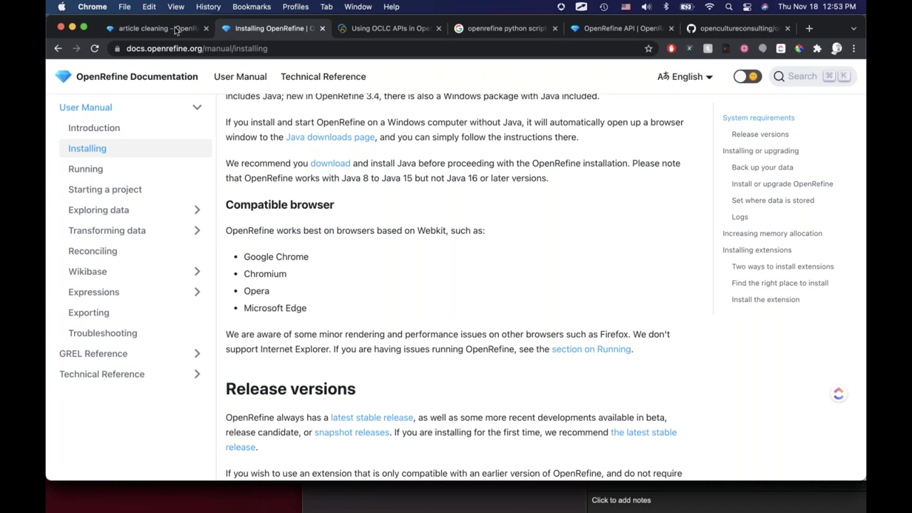
{"action": "key", "text": "ctrl+shift+Tab"}
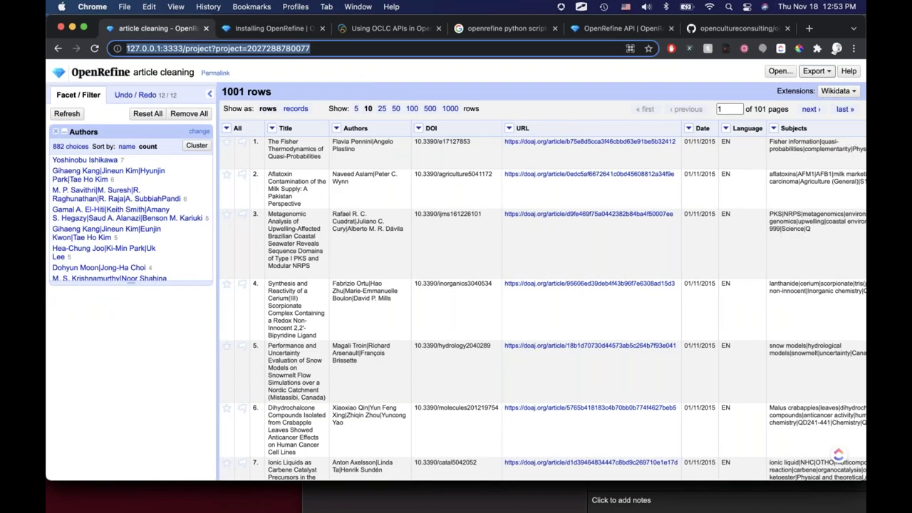
{"action": "left_click", "coordinate": [818, 72]}
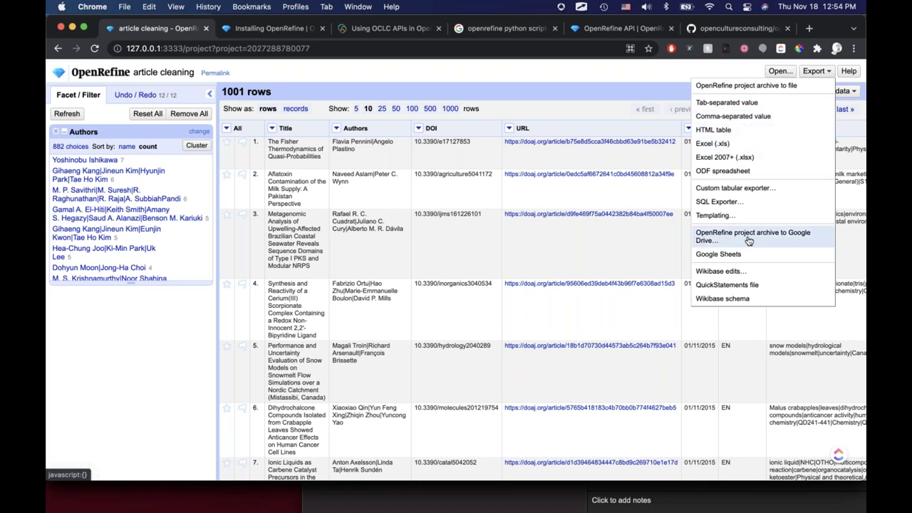
{"action": "left_click", "coordinate": [710, 131]}
Open the downloaded article-cleaning.html, look across its rows and columns, and close it again
{"action": "left_click", "coordinate": [97, 470]}
{"action": "scroll", "coordinate": [513, 171], "scroll_direction": "down", "scroll_amount": 3}
{"action": "scroll", "coordinate": [512, 171], "scroll_direction": "down", "scroll_amount": 5}
{"action": "scroll", "coordinate": [513, 171], "scroll_direction": "right", "scroll_amount": 10}
{"action": "scroll", "coordinate": [362, 127], "scroll_direction": "up", "scroll_amount": 5}
{"action": "scroll", "coordinate": [362, 126], "scroll_direction": "right", "scroll_amount": 10}
{"action": "scroll", "coordinate": [362, 127], "scroll_direction": "down", "scroll_amount": 1}
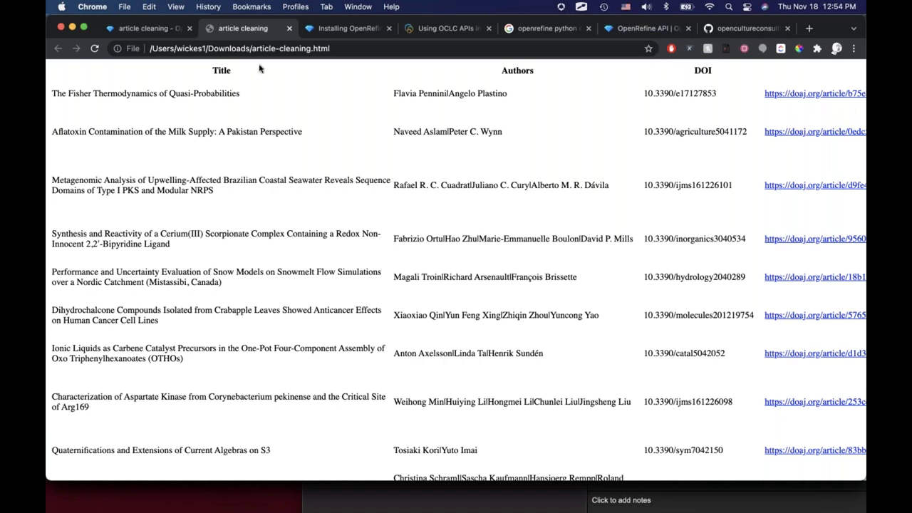
{"action": "middle_click", "coordinate": [205, 36]}
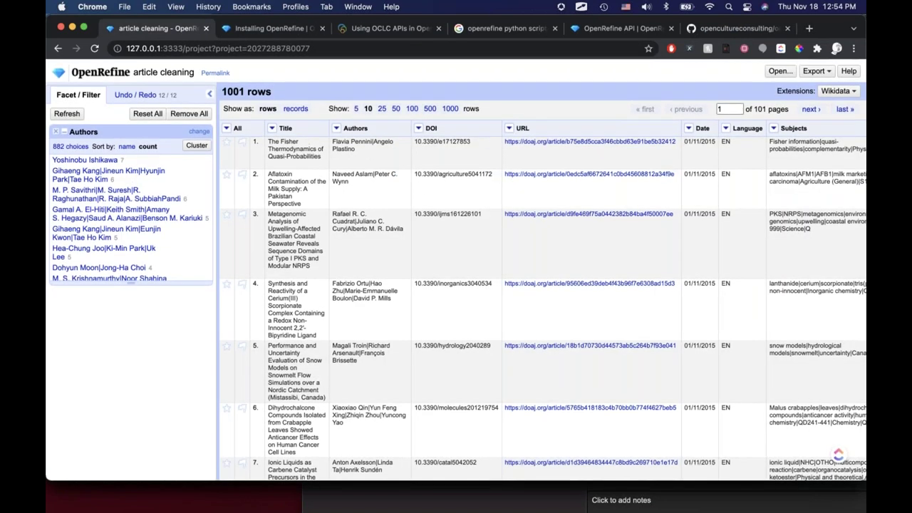
Review the project's export formats, and bring up the browser's page-saving dialog and cancel it
{"action": "left_click", "coordinate": [814, 72]}
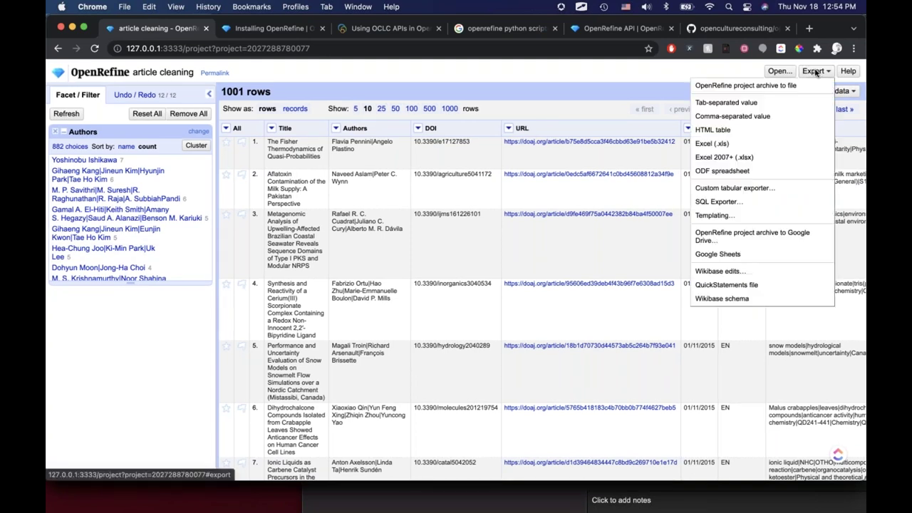
{"action": "left_click", "coordinate": [652, 74]}
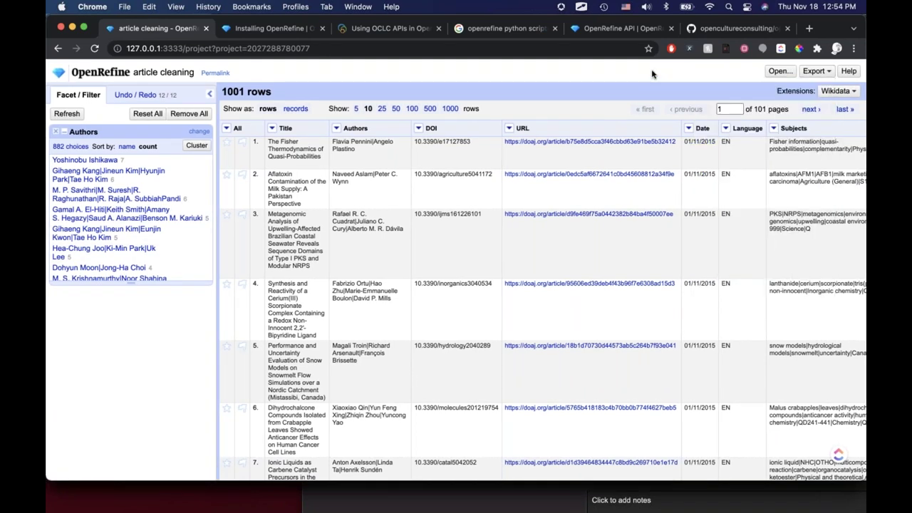
{"action": "key", "text": "super+s"}
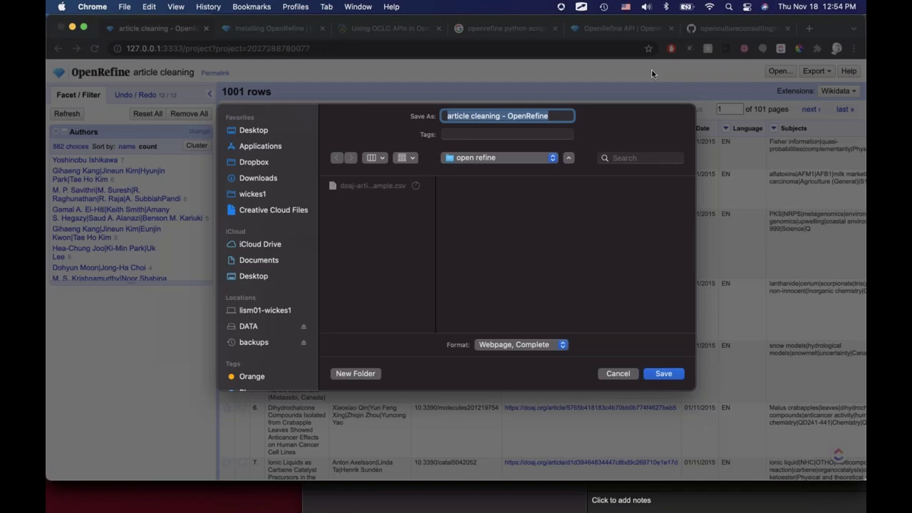
{"action": "key", "text": "Escape"}
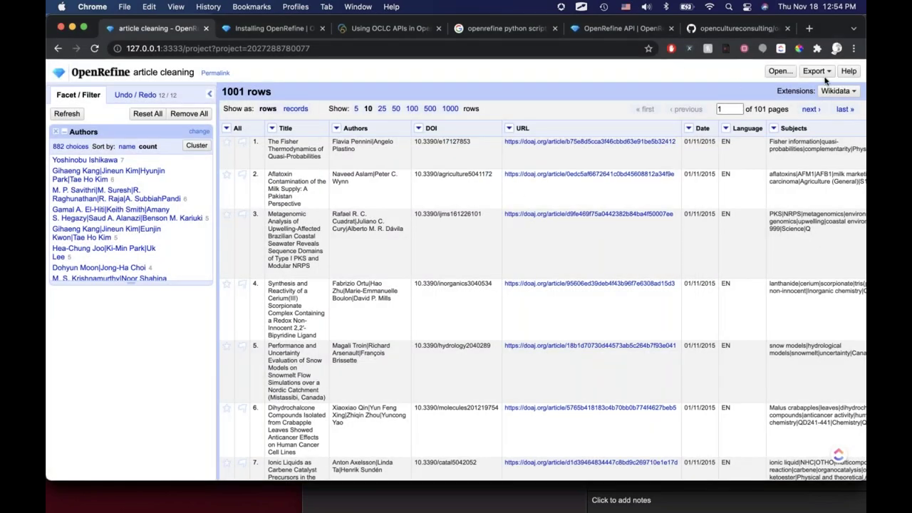
{"action": "left_click", "coordinate": [816, 71]}
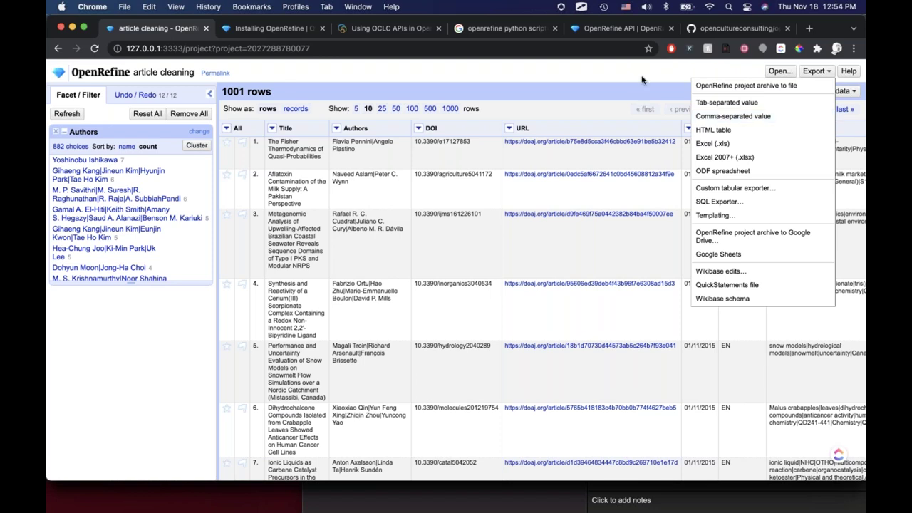
{"action": "left_click", "coordinate": [600, 83]}
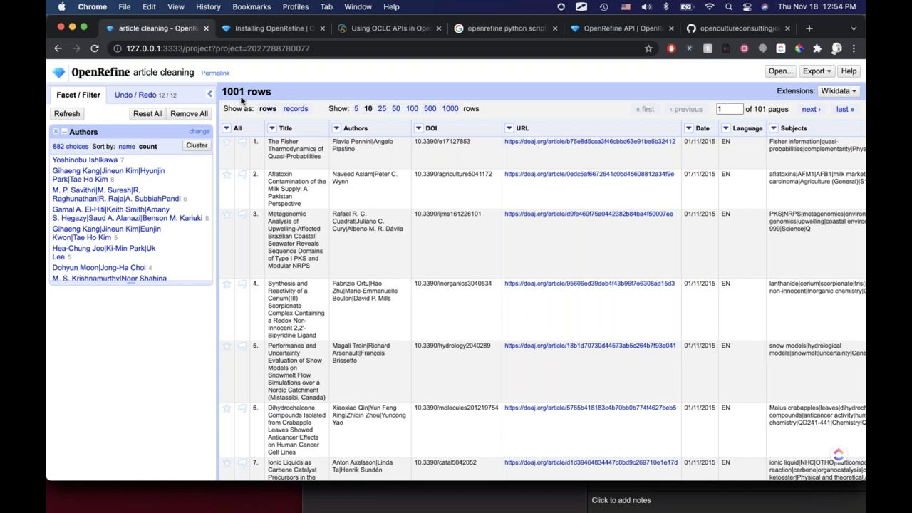
Return to the OpenRefine start page and search the computer for "letters" files
{"action": "left_click", "coordinate": [80, 73]}
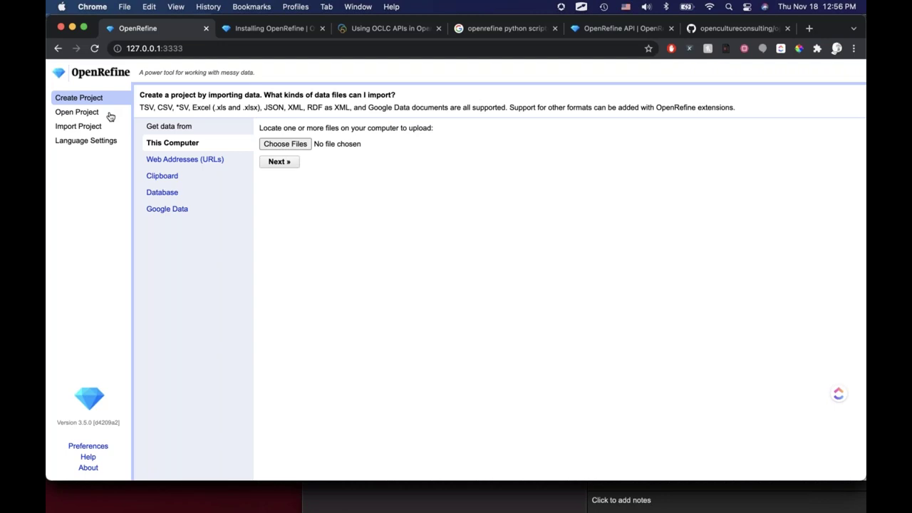
{"action": "key", "text": "super+space"}
{"action": "type", "text": "e"}
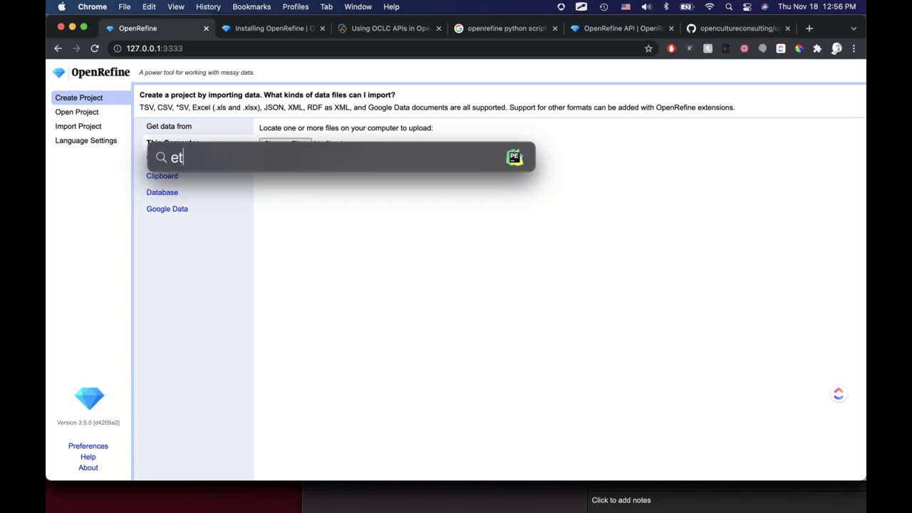
{"action": "key", "text": "BackSpace"}
{"action": "type", "text": "lett"}
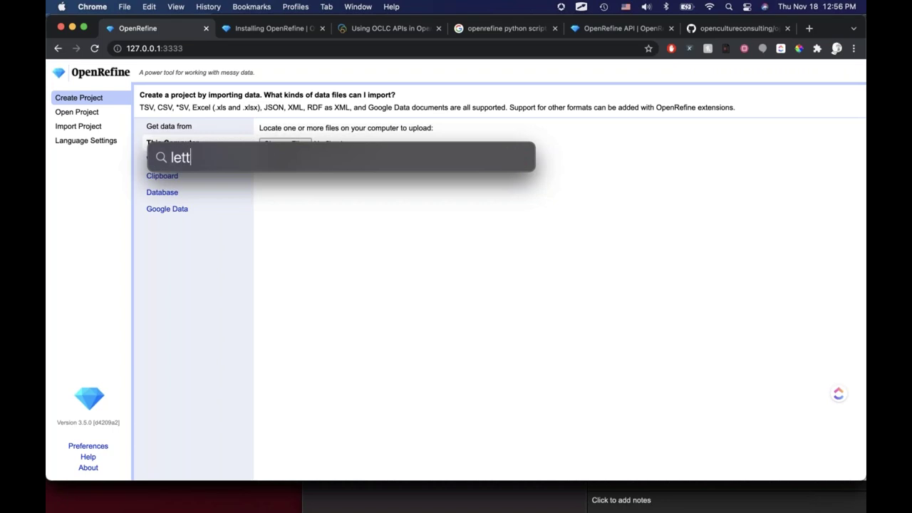
{"action": "type", "text": "eri"}
{"action": "key", "text": "BackSpace"}
{"action": "type", "text": "s"}
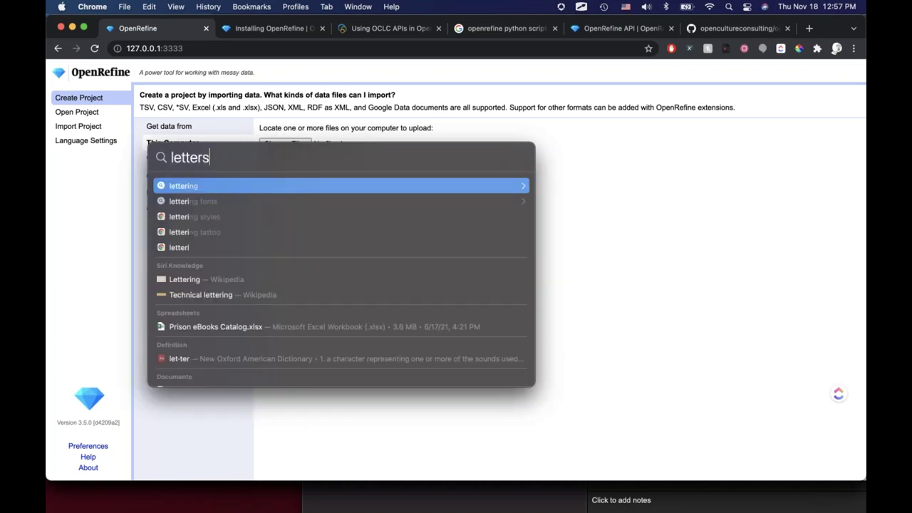
{"action": "type", "text": ".py"}
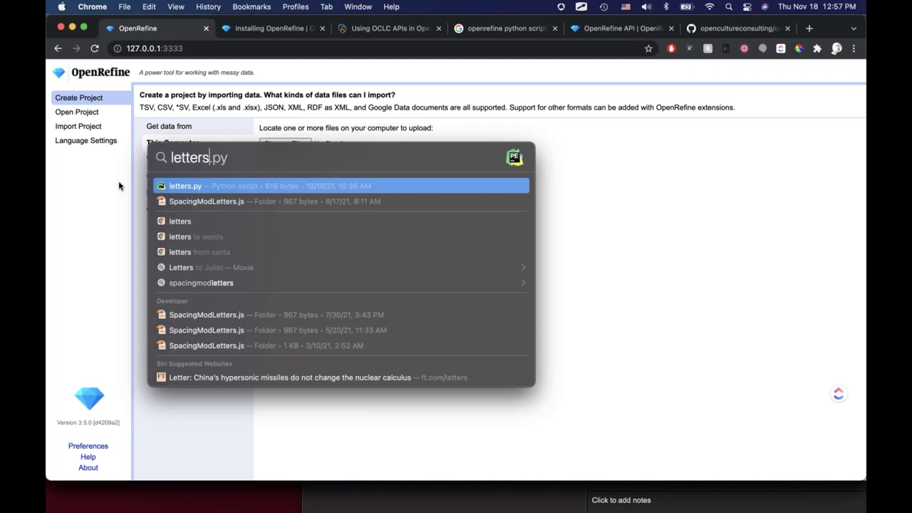
Look through the categories of matching files in the computer's search results, and dismiss the search
{"action": "scroll", "coordinate": [267, 208], "scroll_direction": "down", "scroll_amount": 5}
{"action": "scroll", "coordinate": [266, 208], "scroll_direction": "down", "scroll_amount": 5}
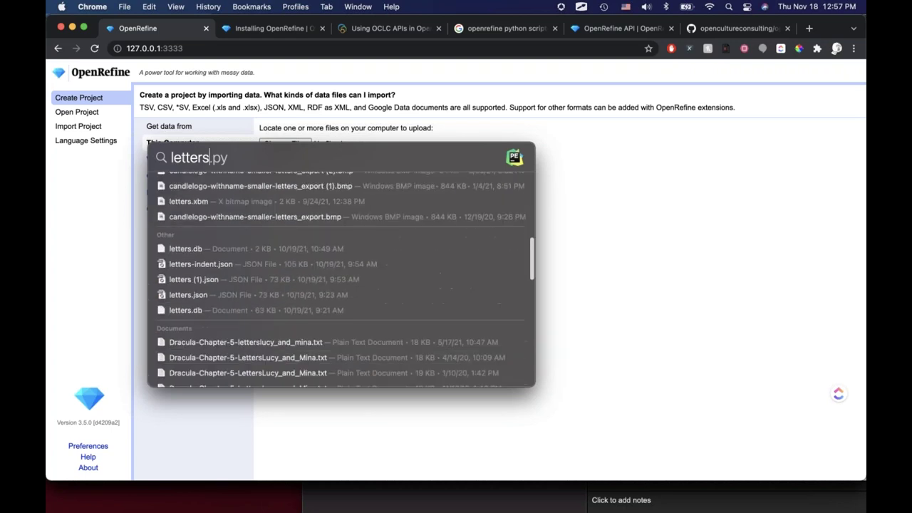
{"action": "scroll", "coordinate": [341, 270], "scroll_direction": "down", "scroll_amount": 10}
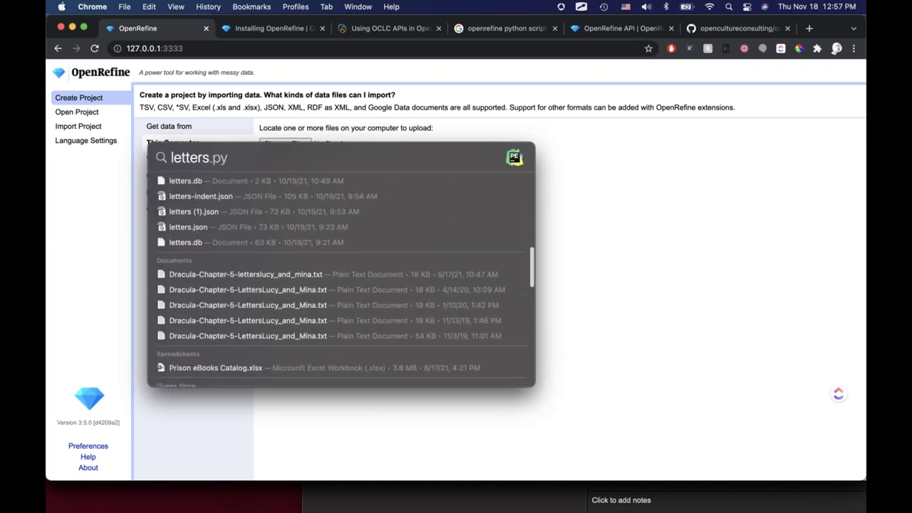
{"action": "scroll", "coordinate": [349, 354], "scroll_direction": "down", "scroll_amount": 10}
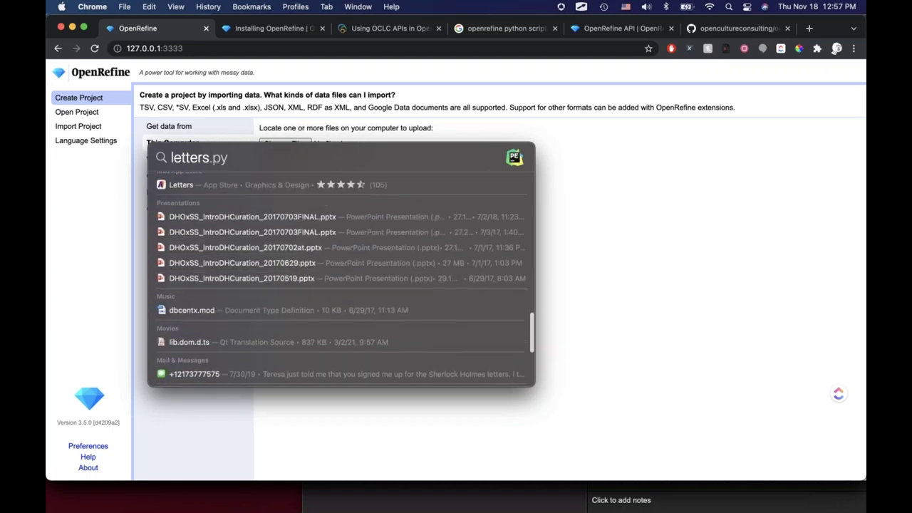
{"action": "left_click", "coordinate": [349, 406]}
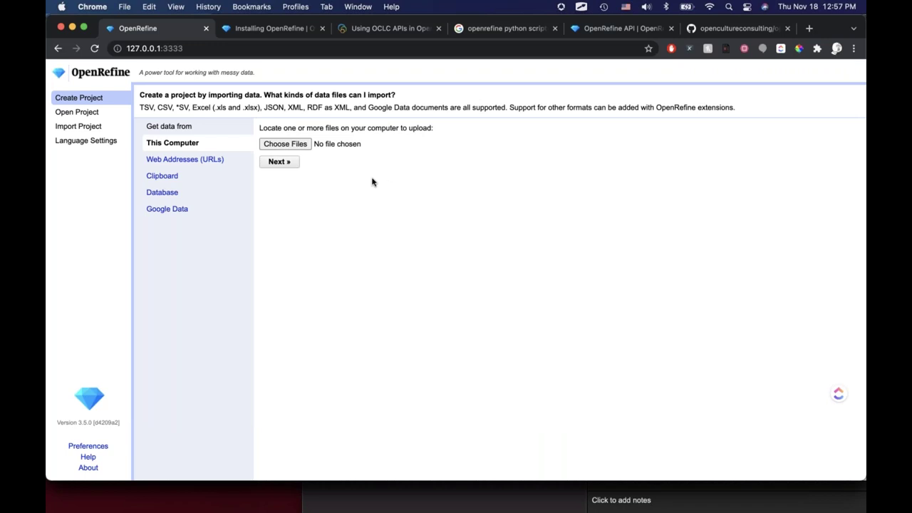
Reopen the existing article cleaning project and bring its Date column into view
{"action": "left_click", "coordinate": [80, 114]}
{"action": "left_click", "coordinate": [322, 138]}
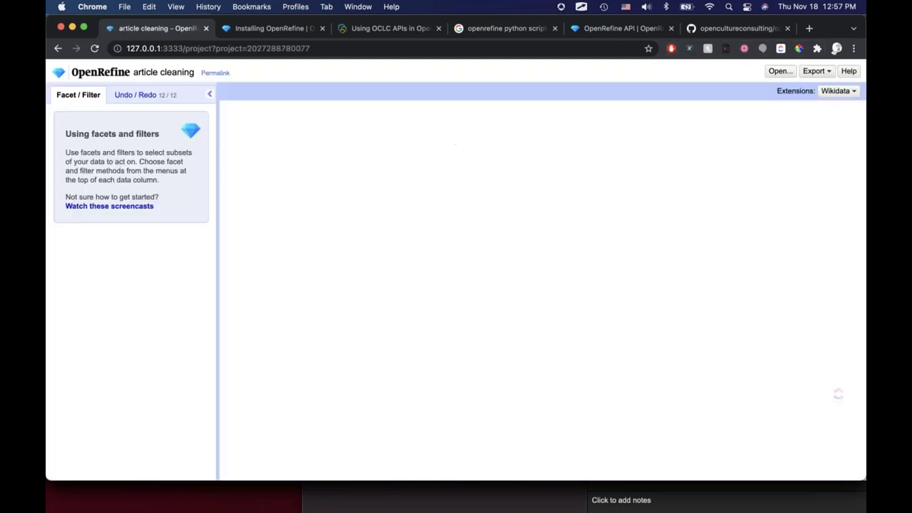
{"action": "scroll", "coordinate": [554, 308], "scroll_direction": "right", "scroll_amount": 5}
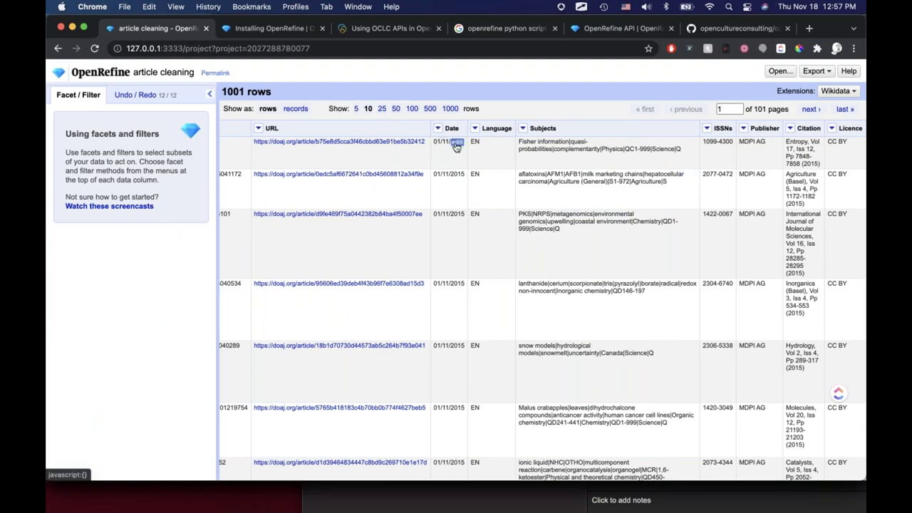
Convert the Date column's cells to dates with the To date common transform
{"action": "left_click", "coordinate": [437, 128]}
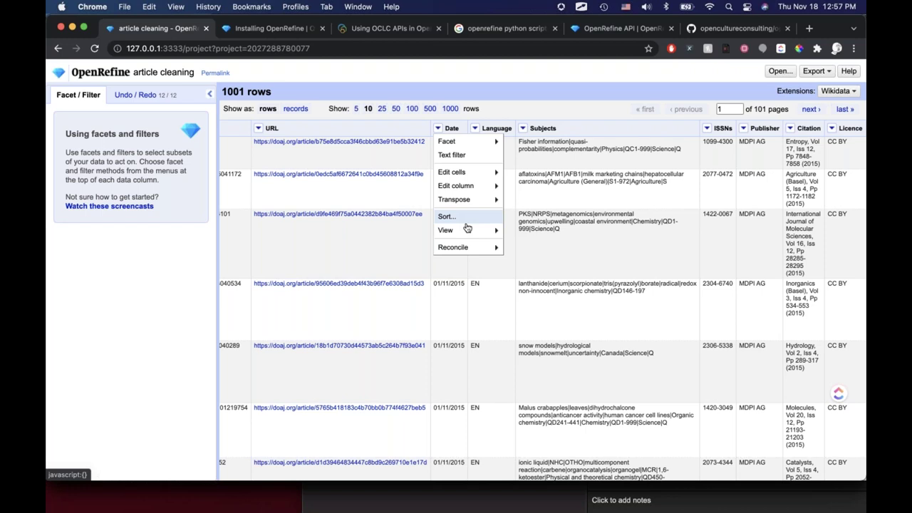
{"action": "mouse_move", "coordinate": [455, 171]}
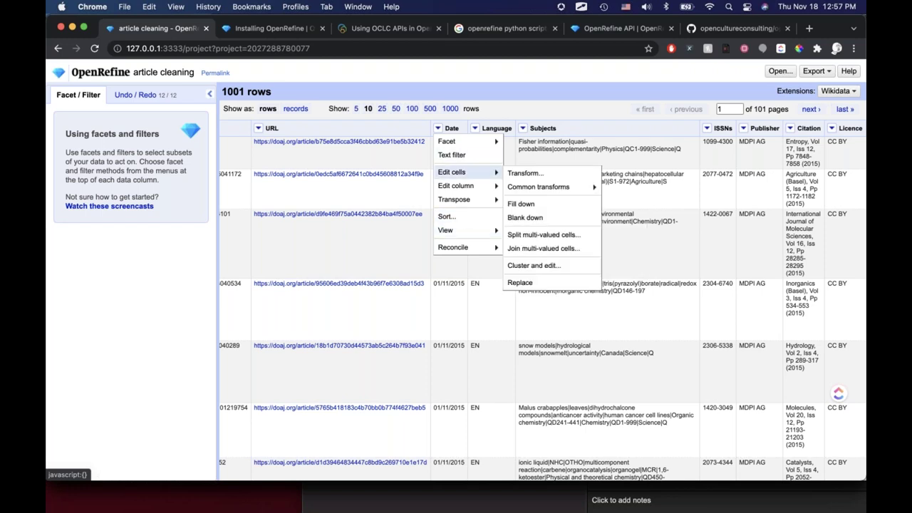
{"action": "mouse_move", "coordinate": [560, 193]}
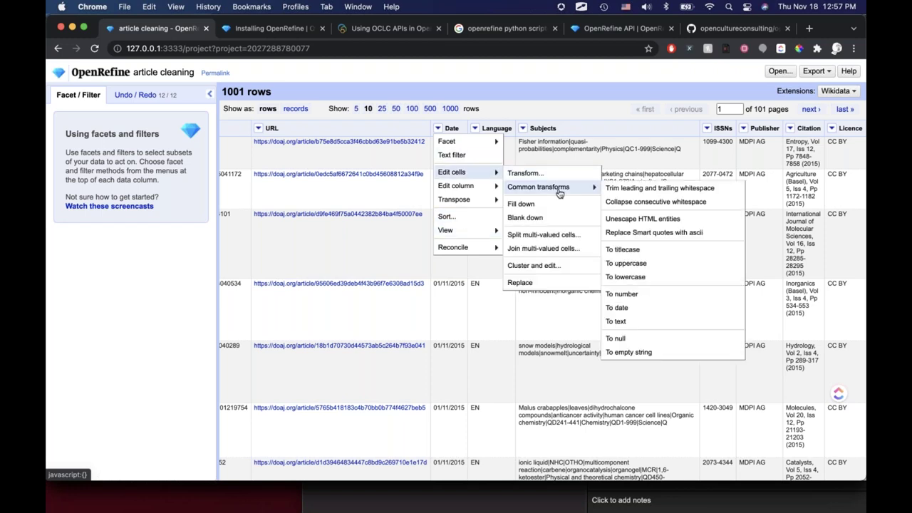
{"action": "mouse_move", "coordinate": [481, 189]}
{"action": "left_click", "coordinate": [617, 308]}
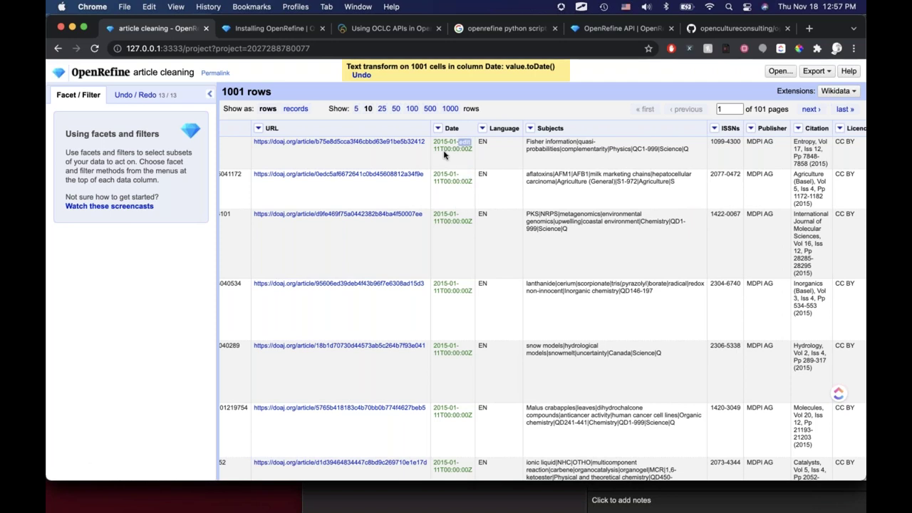
Examine the converted date format in the first Date cell, highlighting its time portion
{"action": "scroll", "coordinate": [443, 153], "scroll_direction": "up", "scroll_amount": 6}
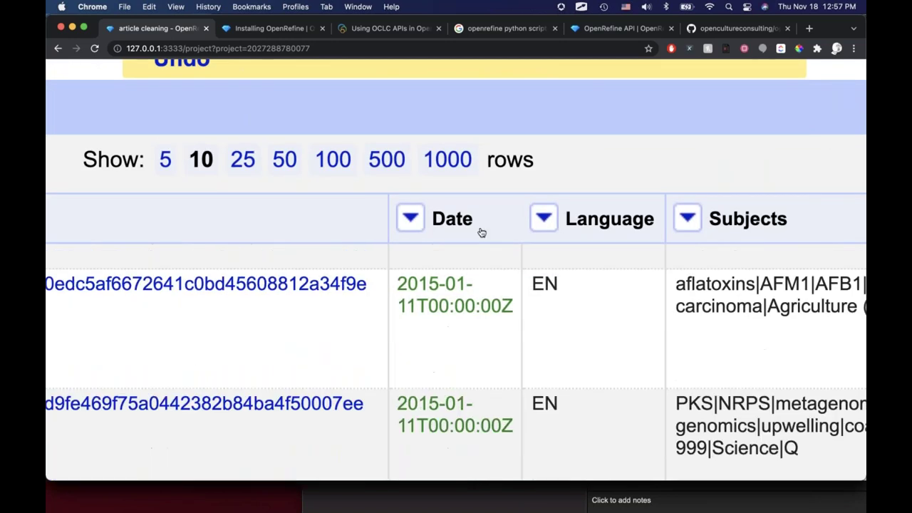
{"action": "scroll", "coordinate": [475, 256], "scroll_direction": "down", "scroll_amount": 2}
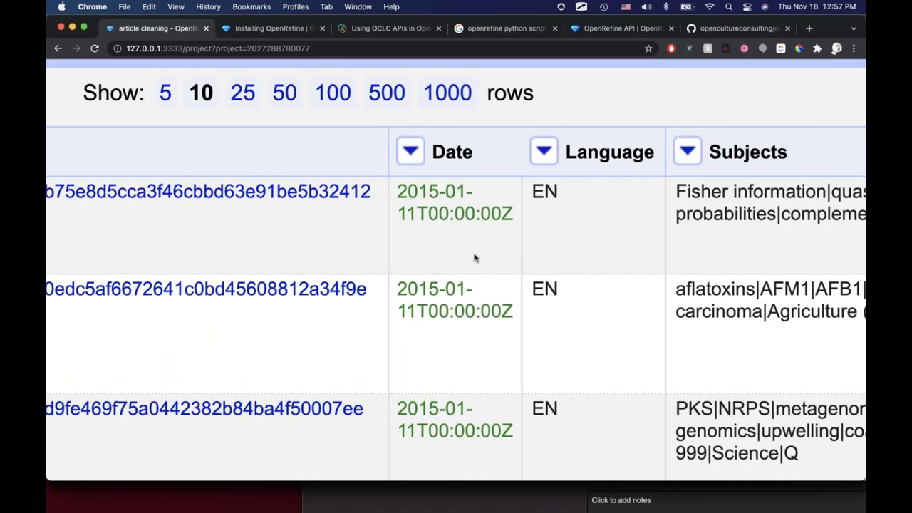
{"action": "left_click_drag", "start_coordinate": [516, 212], "coordinate": [395, 213]}
{"action": "left_click_drag", "start_coordinate": [515, 213], "coordinate": [429, 213]}
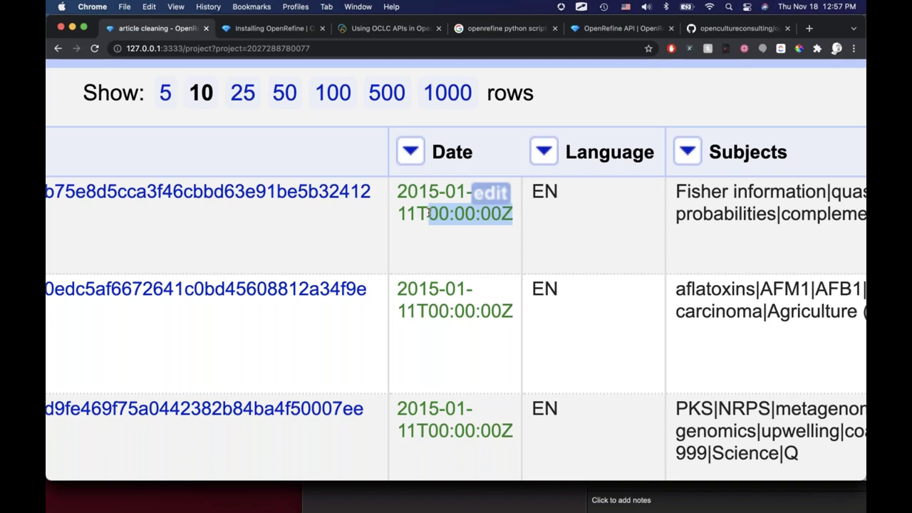
{"action": "left_click_drag", "start_coordinate": [515, 222], "coordinate": [403, 220]}
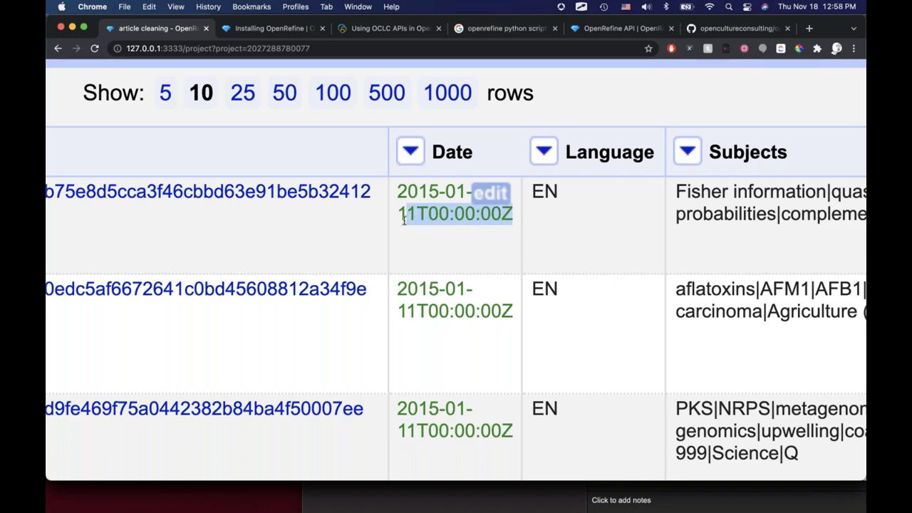
Open the first Date cell for editing, review its available data types, and cancel without changing it
{"action": "left_click", "coordinate": [489, 193]}
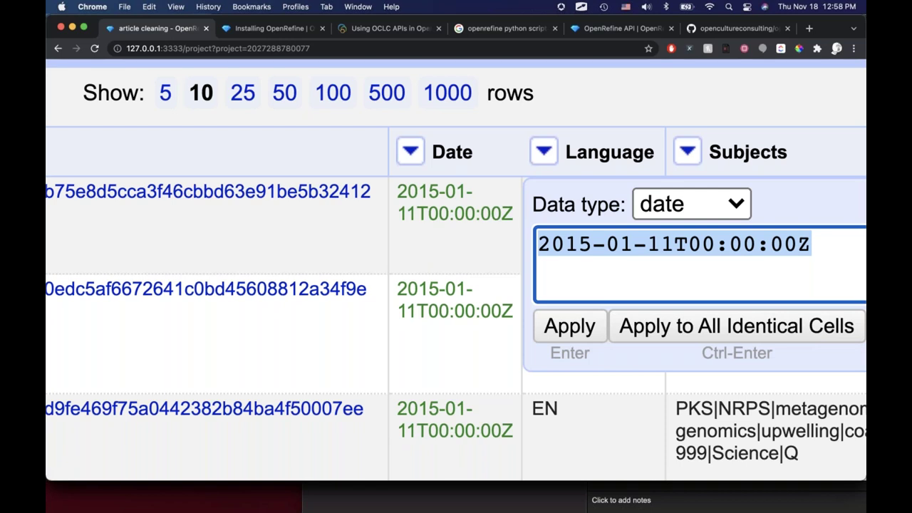
{"action": "key", "text": "super+0"}
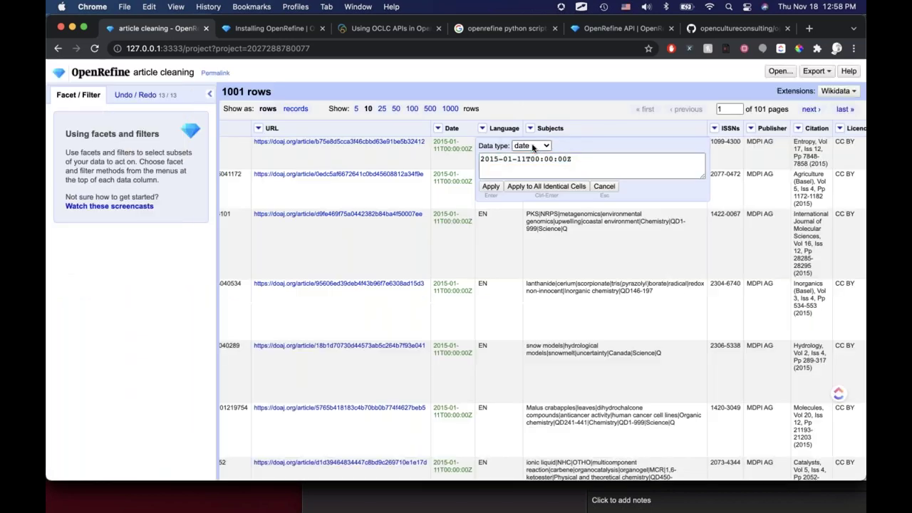
{"action": "left_click", "coordinate": [531, 147]}
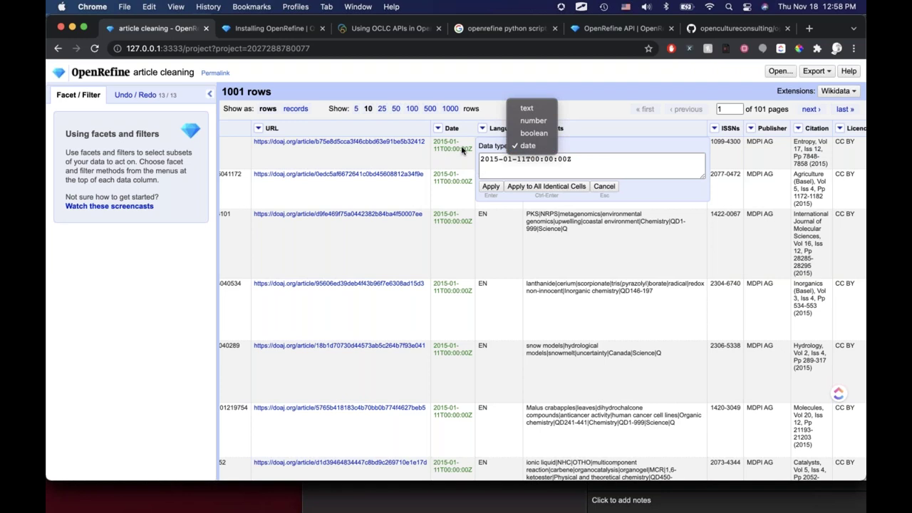
{"action": "left_click", "coordinate": [531, 146]}
{"action": "left_click", "coordinate": [532, 145]}
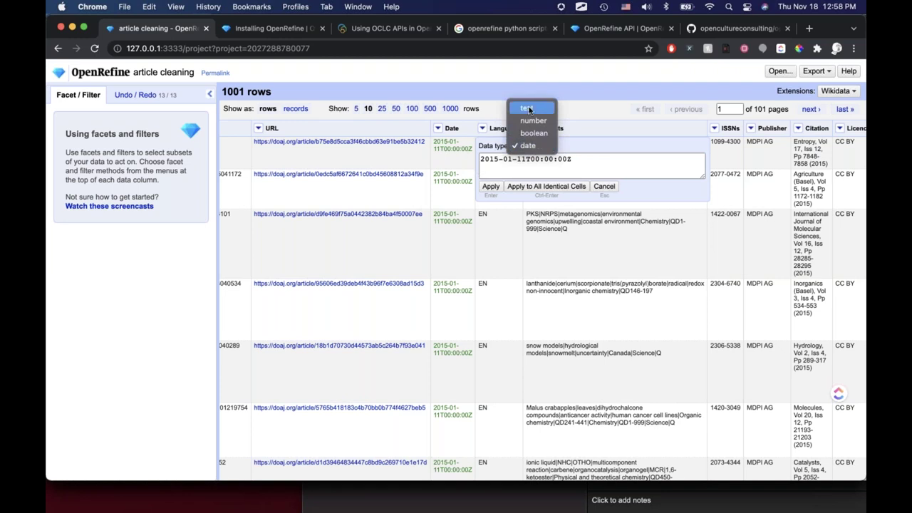
{"action": "key", "text": "Escape"}
{"action": "left_click", "coordinate": [604, 186]}
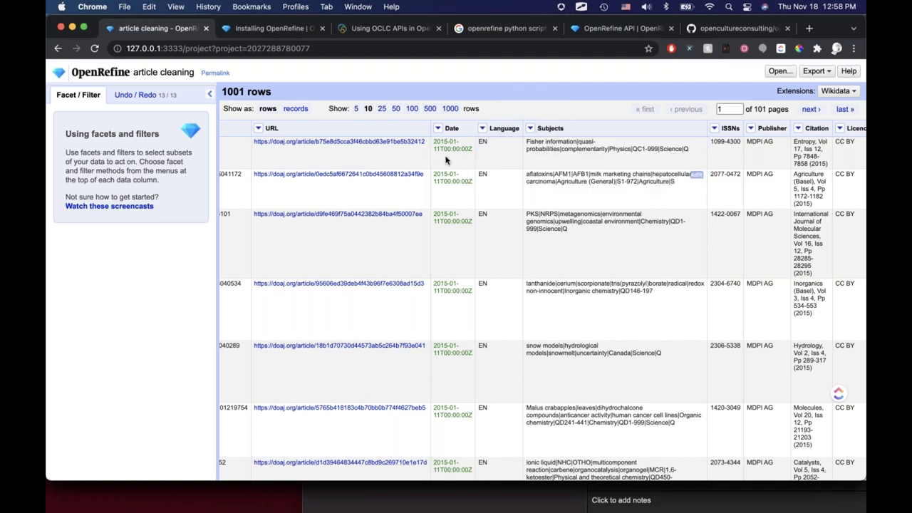
Undo the Date column's date conversion by reverting the project history to step 12, the joining of multi-valued Authors cells
{"action": "left_click", "coordinate": [438, 128]}
{"action": "left_click", "coordinate": [238, 130]}
{"action": "left_click", "coordinate": [170, 100]}
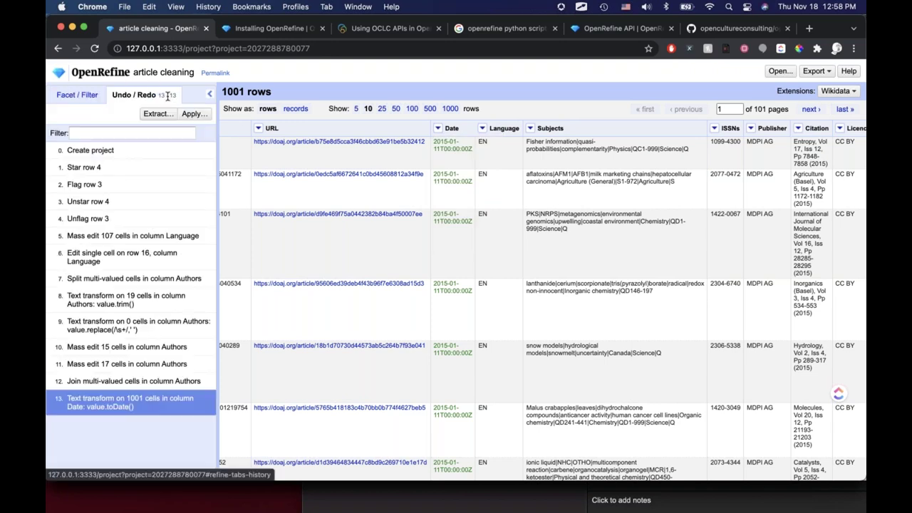
{"action": "left_click", "coordinate": [114, 382]}
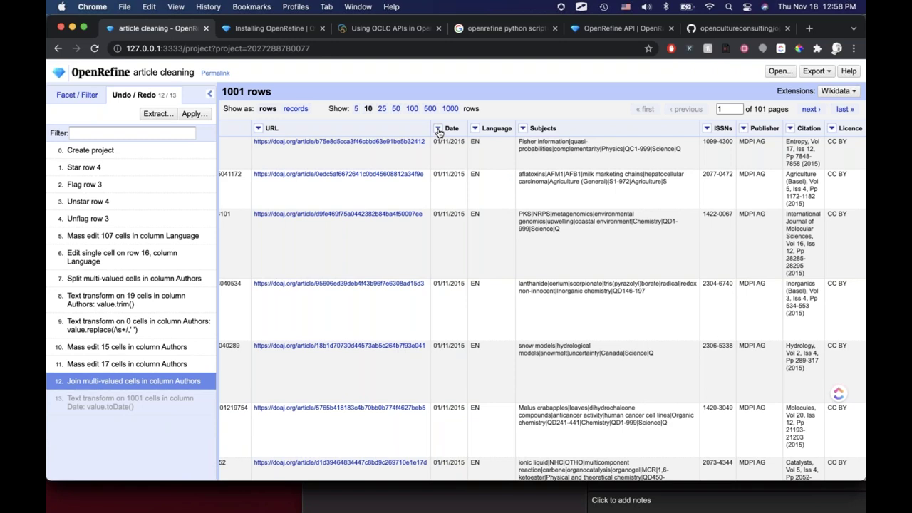
Leave the article cleaning project and open the PettigrewCleaning project from the saved projects
{"action": "mouse_move", "coordinate": [460, 147]}
{"action": "left_click", "coordinate": [63, 74]}
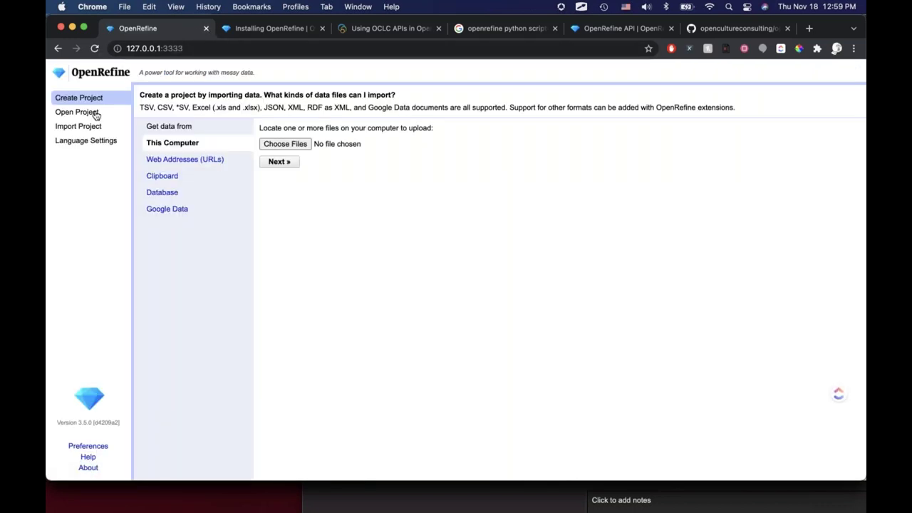
{"action": "left_click", "coordinate": [93, 114]}
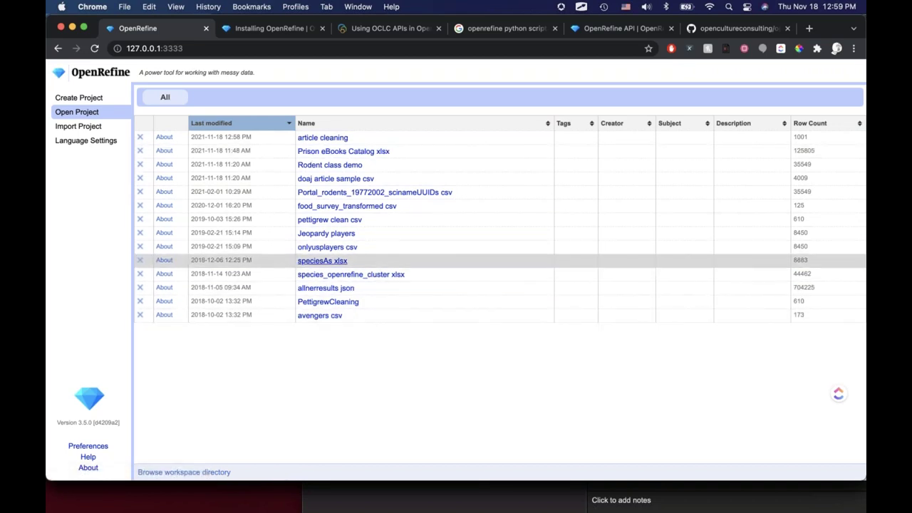
{"action": "left_click", "coordinate": [314, 304]}
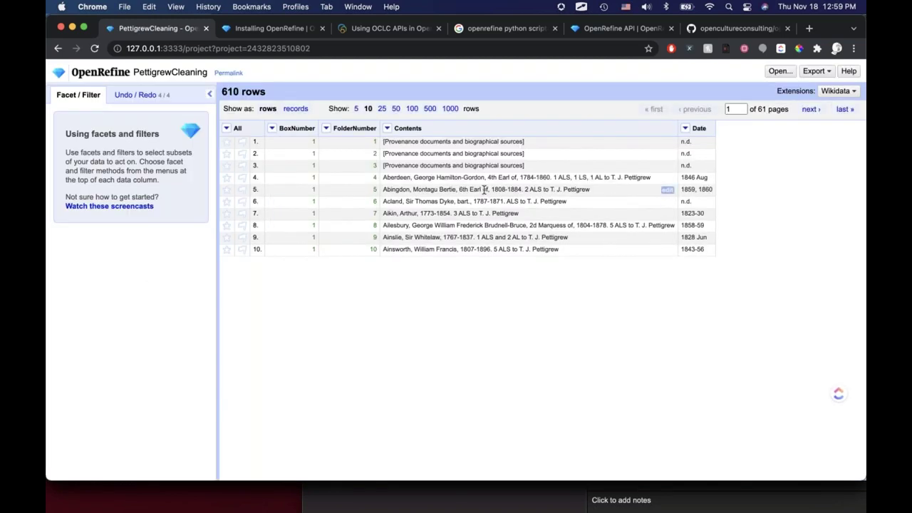
Set the PettigrewCleaning project to show 50 rows per page
{"action": "left_click", "coordinate": [686, 129]}
{"action": "mouse_move", "coordinate": [699, 141]}
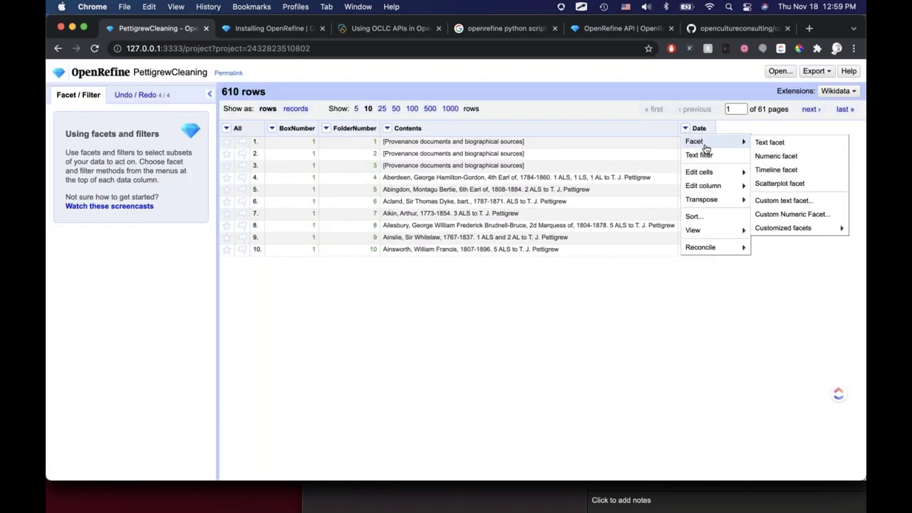
{"action": "left_click", "coordinate": [697, 287]}
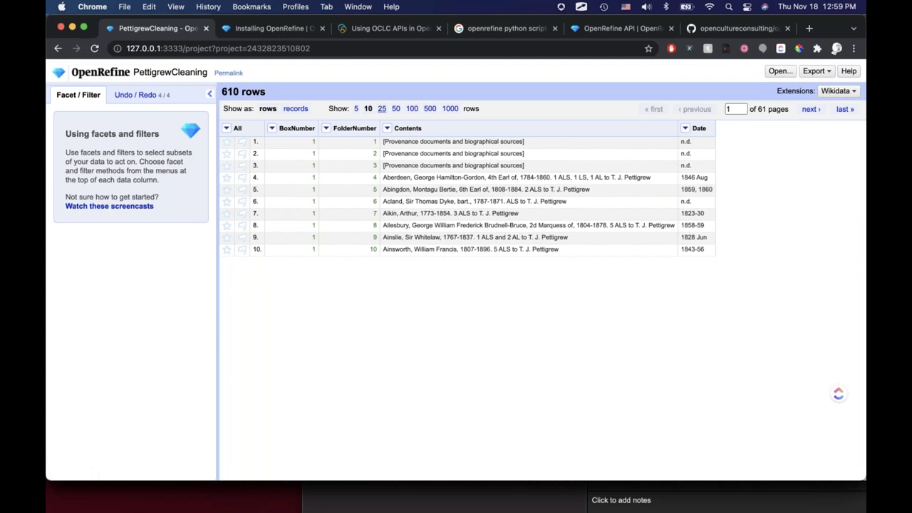
{"action": "left_click", "coordinate": [396, 108]}
Convert the PettigrewCleaning project's Date values to dates with the To date common transform
{"action": "left_click", "coordinate": [685, 128]}
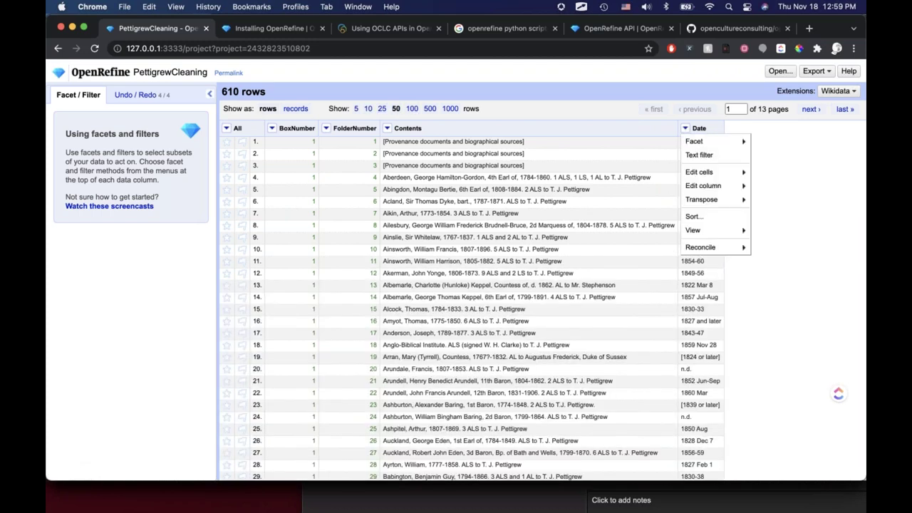
{"action": "mouse_move", "coordinate": [712, 172]}
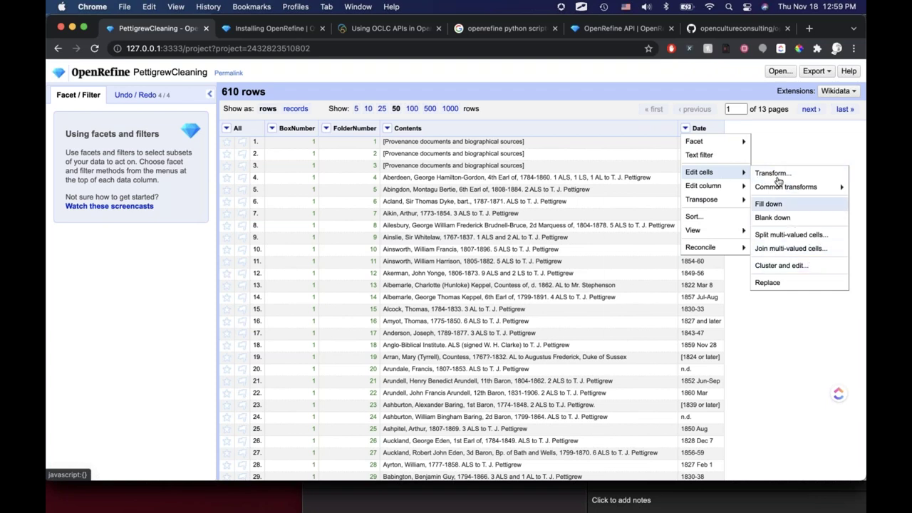
{"action": "left_click", "coordinate": [652, 312]}
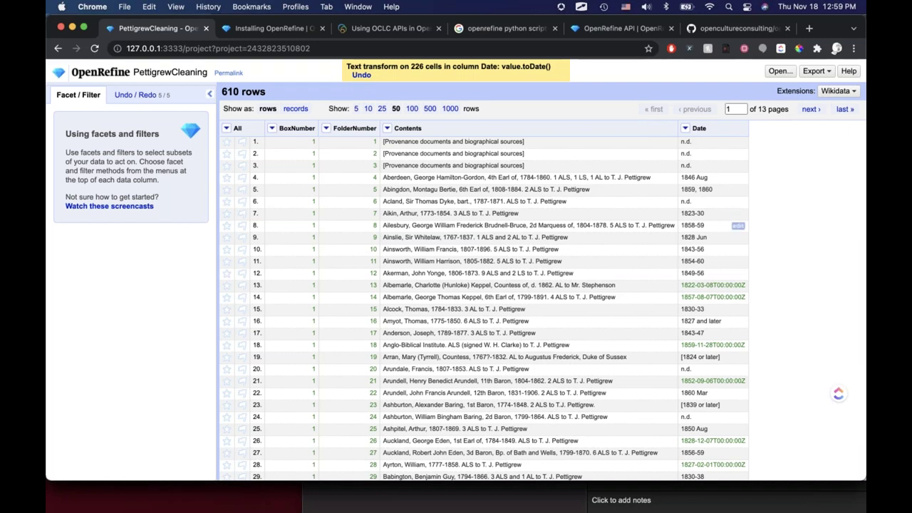
Compare the Date column's year ranges and other text values with the entries converted to dates
{"action": "scroll", "coordinate": [741, 217], "scroll_direction": "down", "scroll_amount": 5}
{"action": "scroll", "coordinate": [738, 228], "scroll_direction": "up", "scroll_amount": 5}
{"action": "left_click_drag", "start_coordinate": [711, 214], "coordinate": [681, 214]}
{"action": "left_click_drag", "start_coordinate": [705, 273], "coordinate": [688, 277]}
{"action": "left_click", "coordinate": [712, 285]}
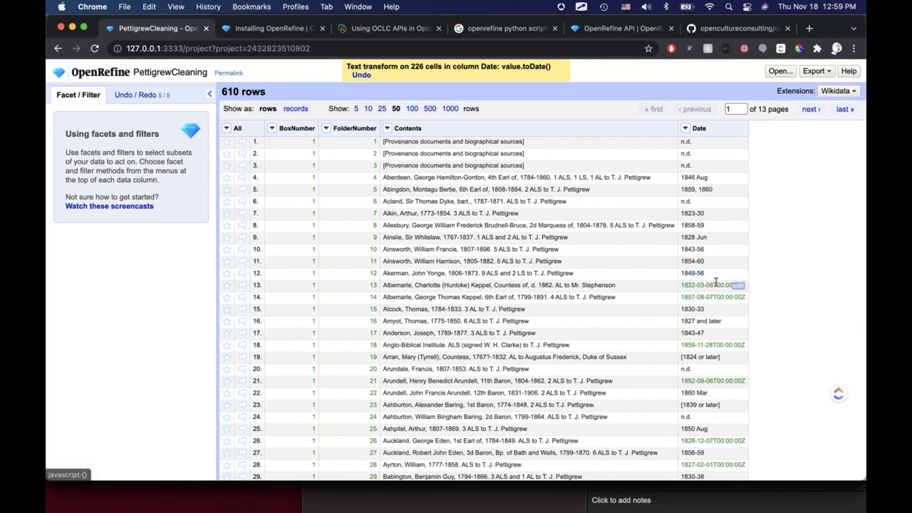
Revert the PettigrewCleaning project's history to the FolderNumber number conversion, undoing the Date conversion, and return to the facet view
{"action": "left_click_drag", "start_coordinate": [683, 285], "coordinate": [737, 286]}
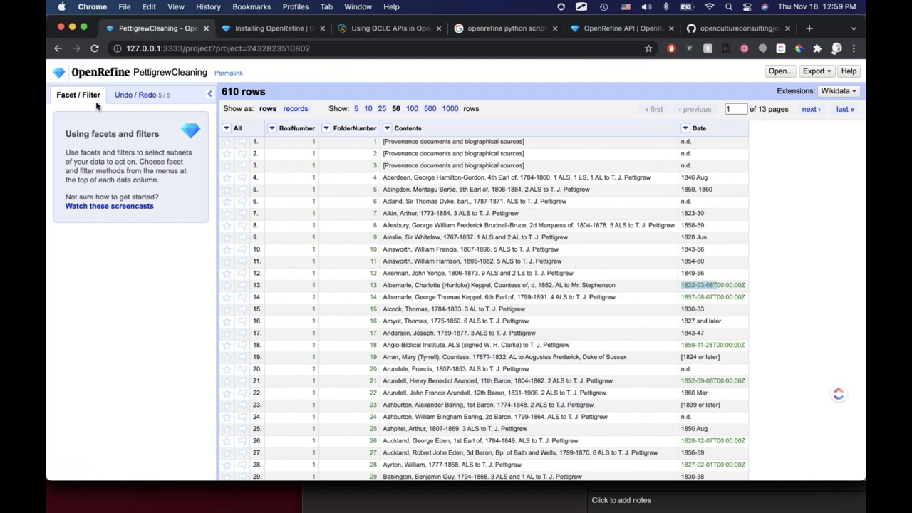
{"action": "left_click", "coordinate": [122, 99]}
{"action": "left_click", "coordinate": [124, 247]}
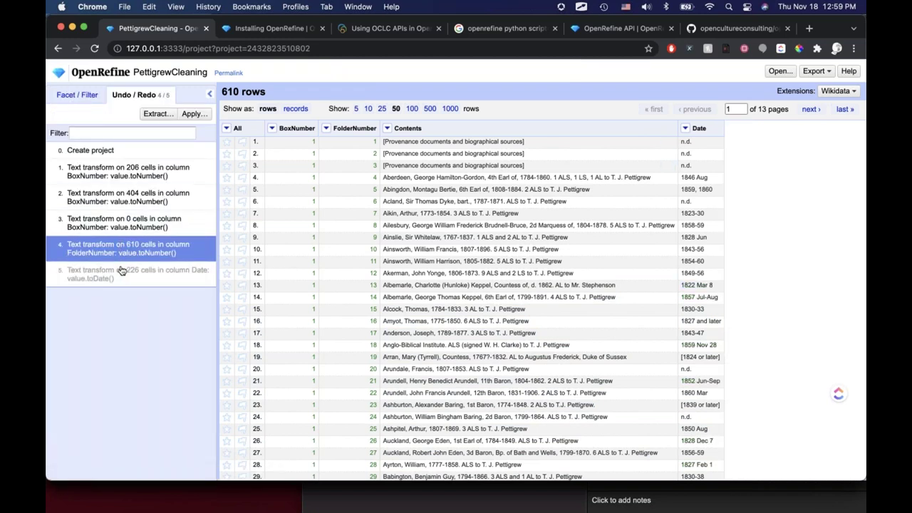
{"action": "left_click", "coordinate": [75, 96]}
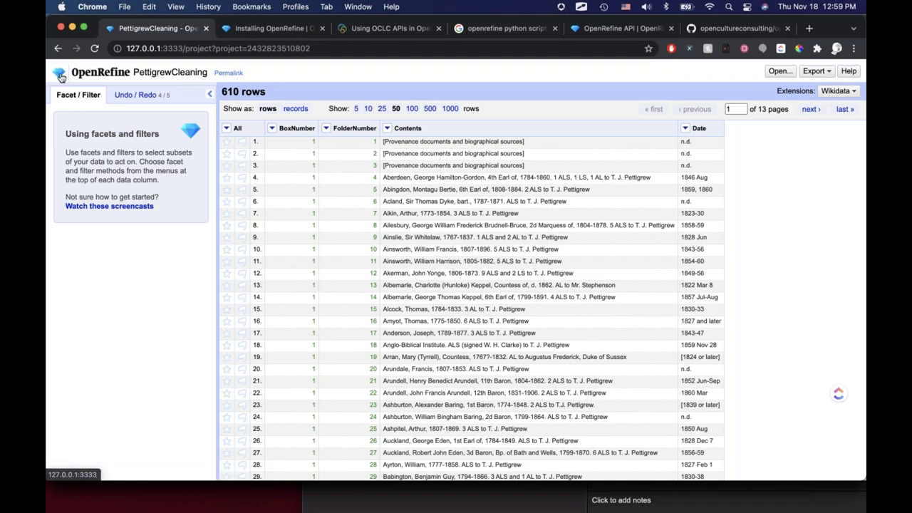
Leave the PettigrewCleaning project and display the list of saved projects
{"action": "left_click", "coordinate": [87, 74]}
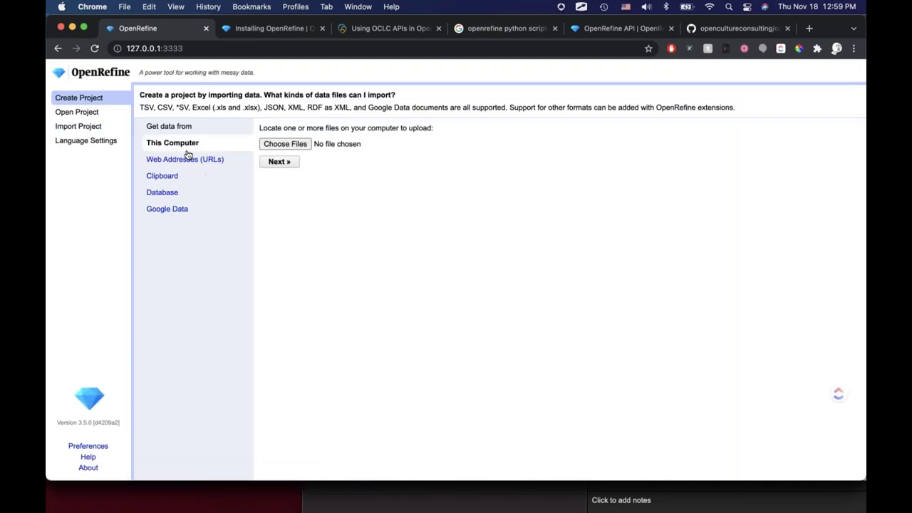
{"action": "left_click", "coordinate": [112, 119]}
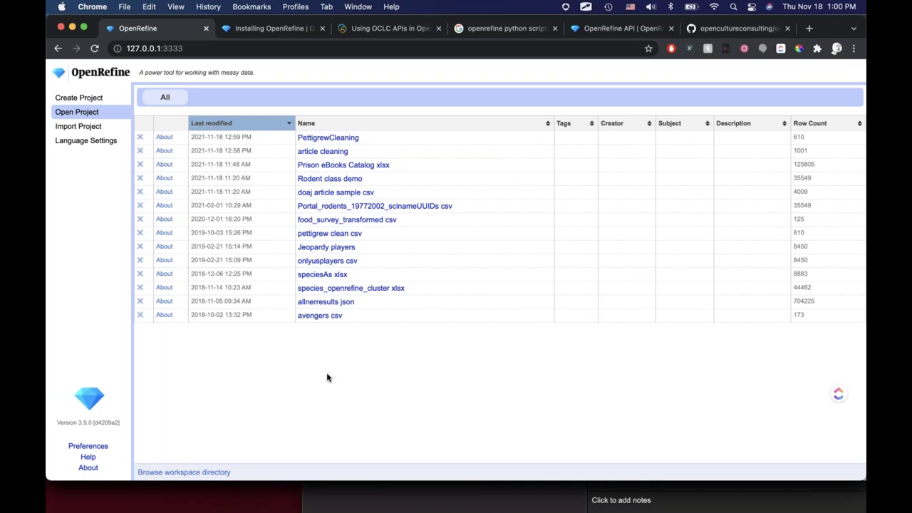
Switch to the wickes-openrefine presentation in PowerPoint and display the closing "Thank you for attending" slide 7
{"action": "key", "text": "super+Tab"}
{"action": "scroll", "coordinate": [129, 456], "scroll_direction": "down", "scroll_amount": 1}
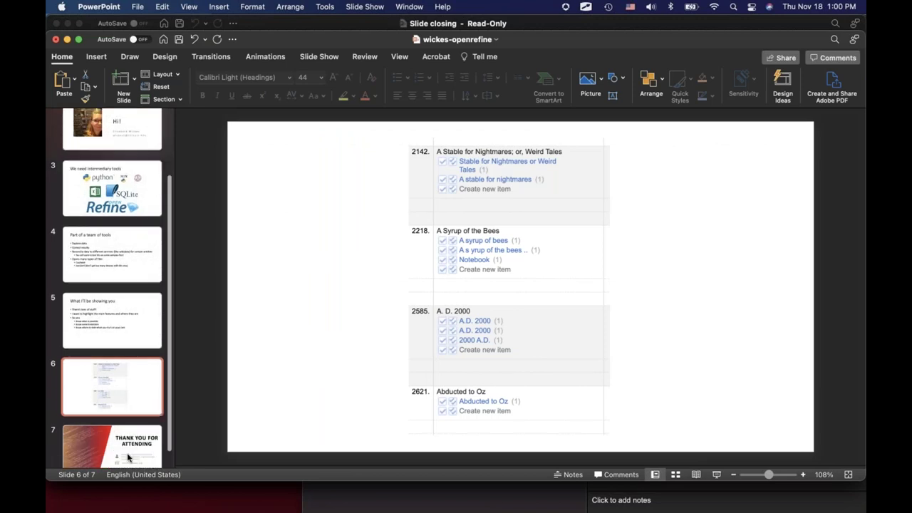
{"action": "left_click", "coordinate": [128, 457]}
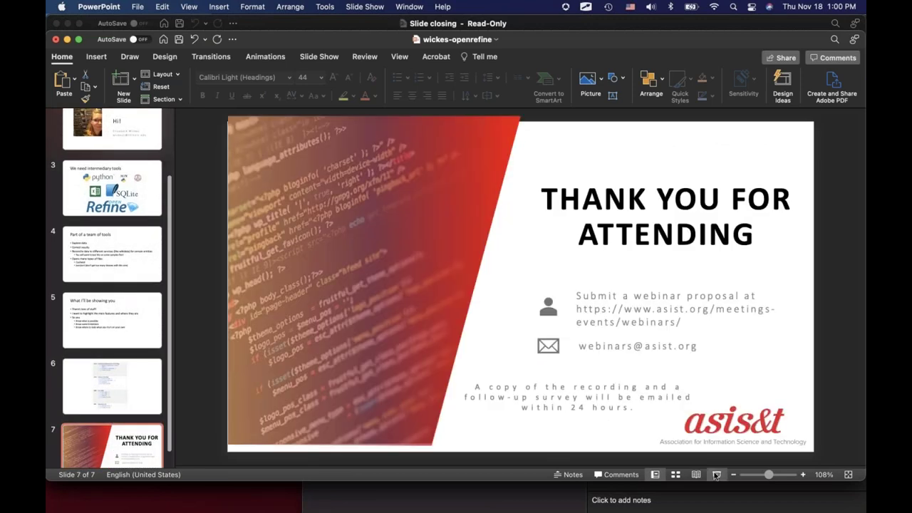